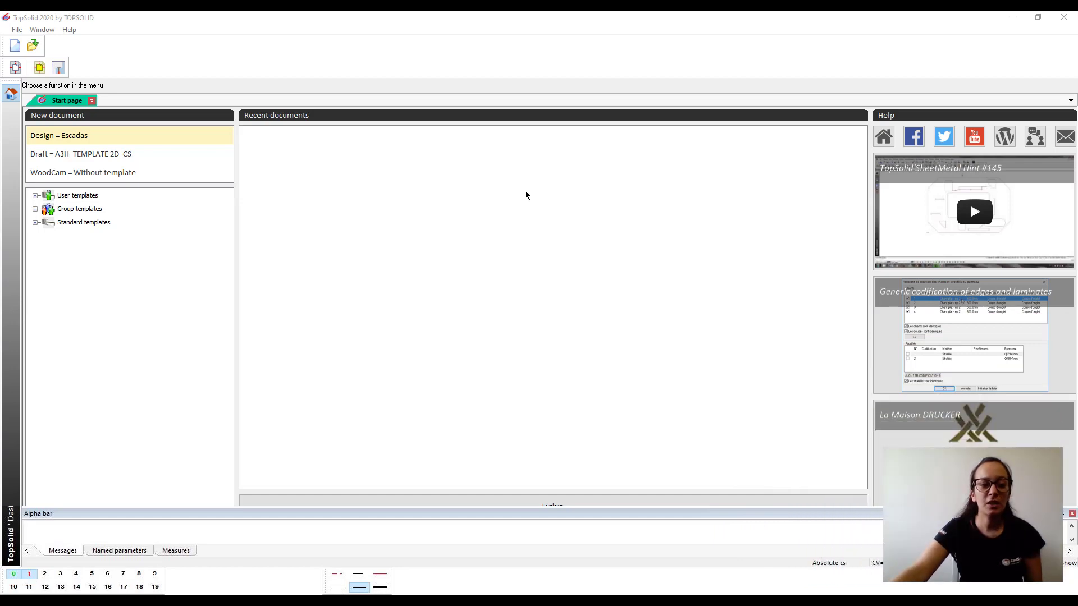
# - Create a Design document from the Escadas.top template and expand its parameter list, including the unused parameters
pyautogui.click(15, 47)
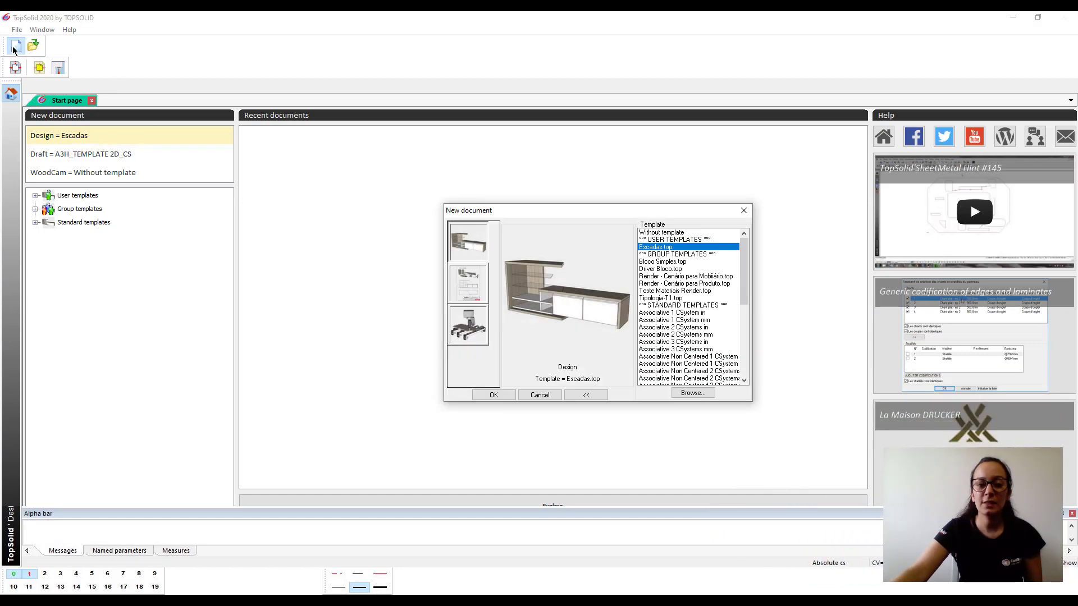
pyautogui.click(494, 395)
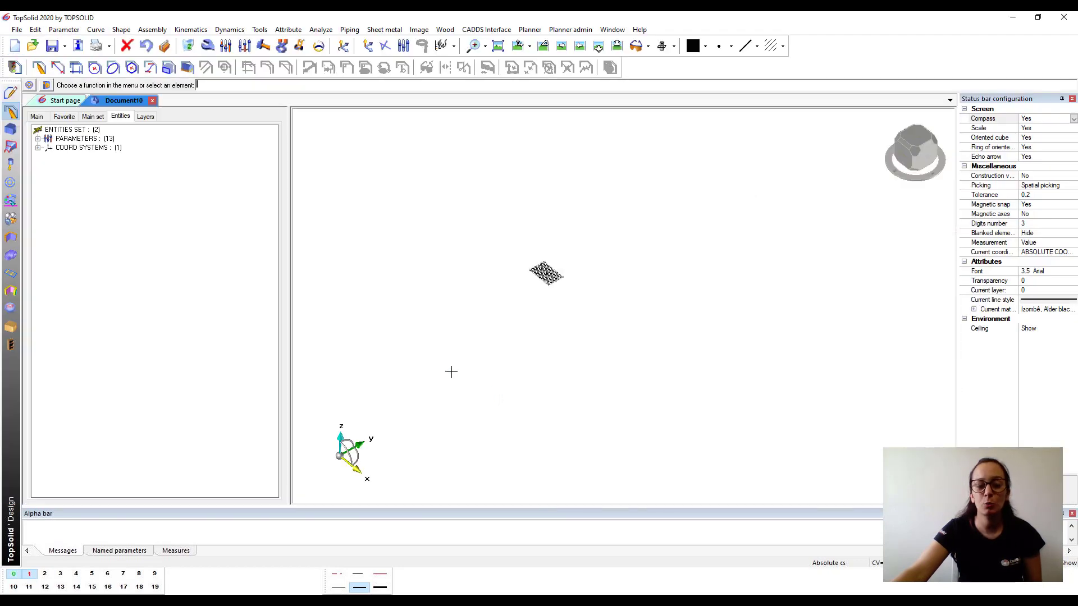
pyautogui.click(37, 139)
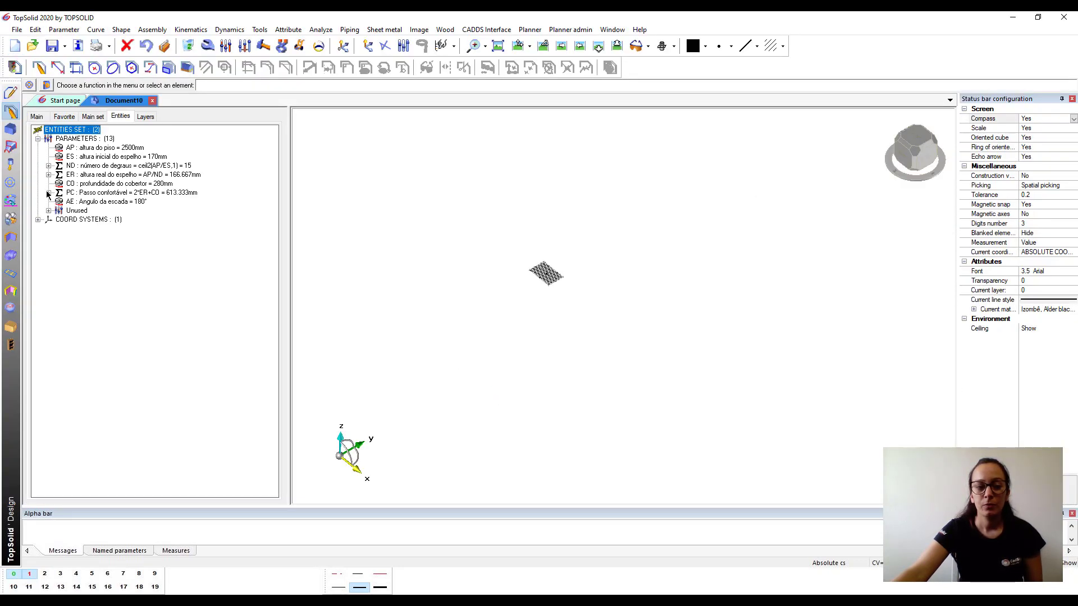
pyautogui.click(49, 212)
pyautogui.click(84, 202)
pyautogui.click(79, 139)
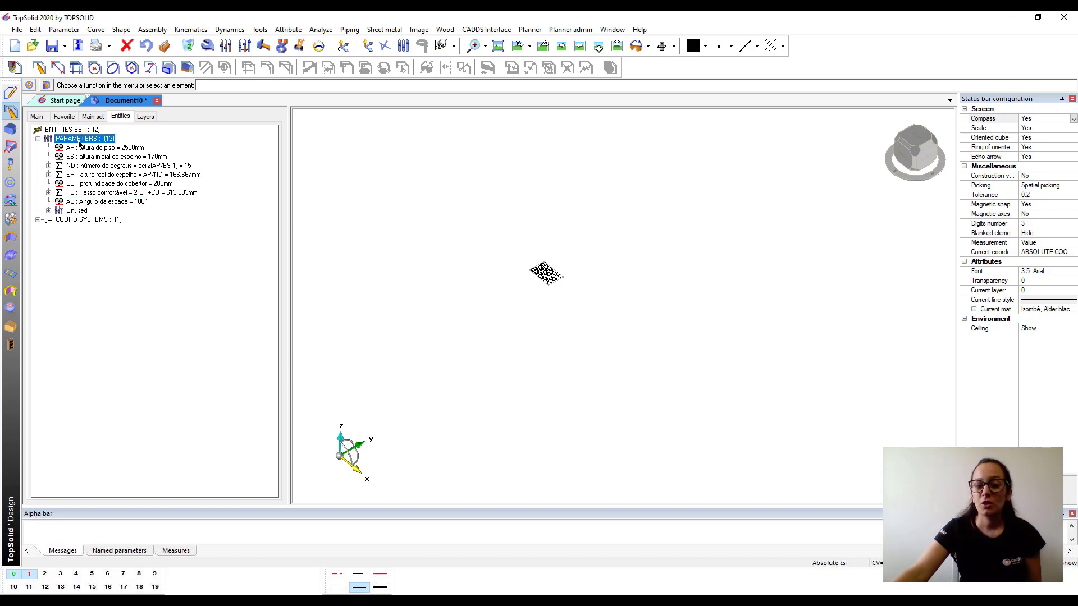
pyautogui.click(79, 211)
pyautogui.click(49, 211)
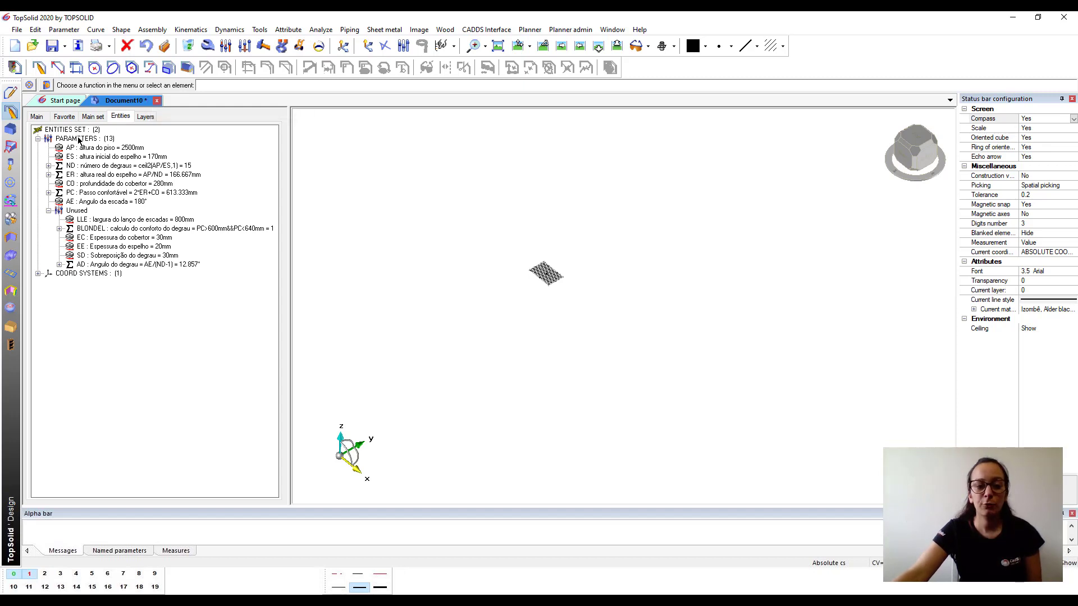
# - Start a 2D sketch and draw a closed four-sided tread outline, about 1730 mm along its lower edge
pyautogui.click(16, 67)
pyautogui.click(45, 85)
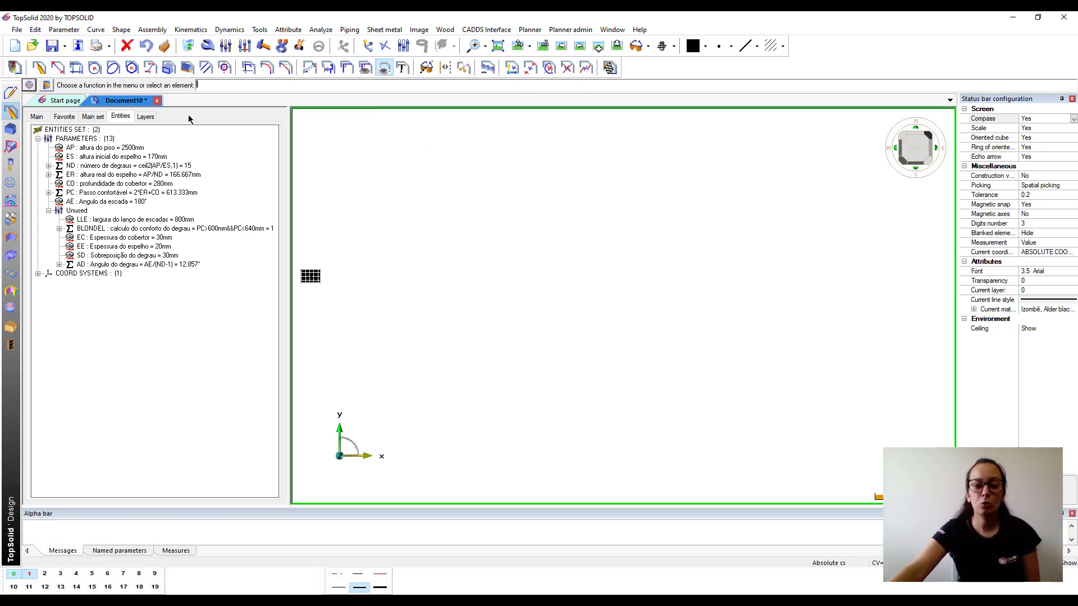
pyautogui.click(39, 67)
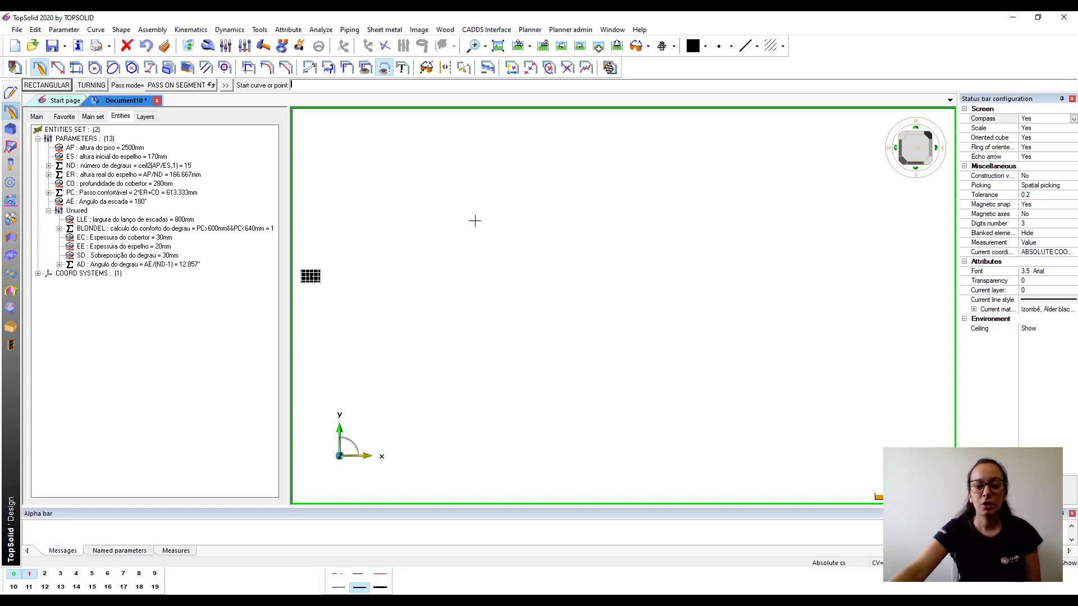
pyautogui.click(475, 248)
pyautogui.click(704, 221)
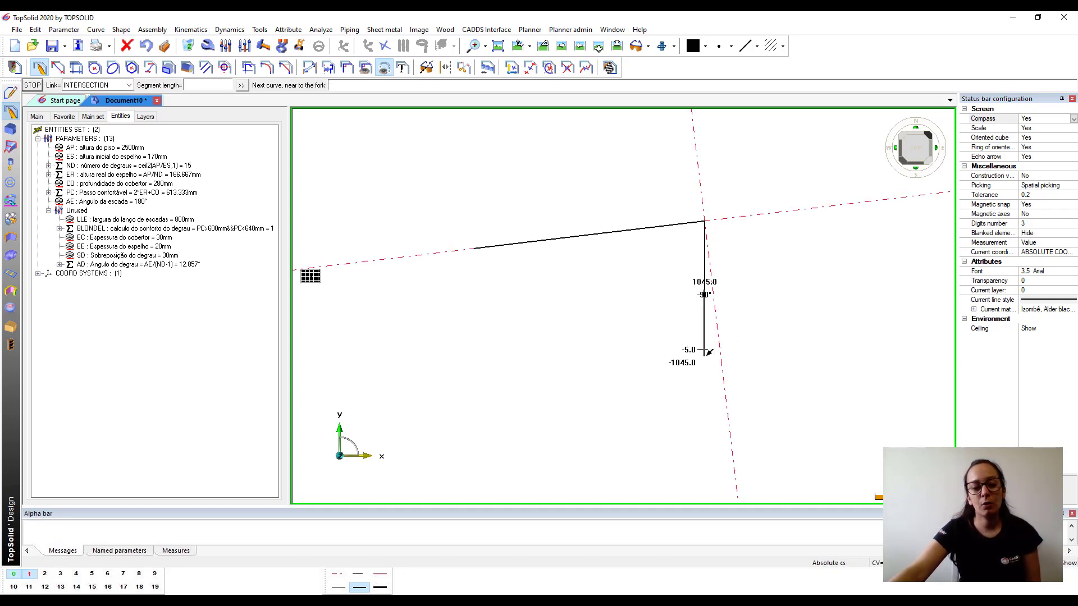
pyautogui.click(708, 341)
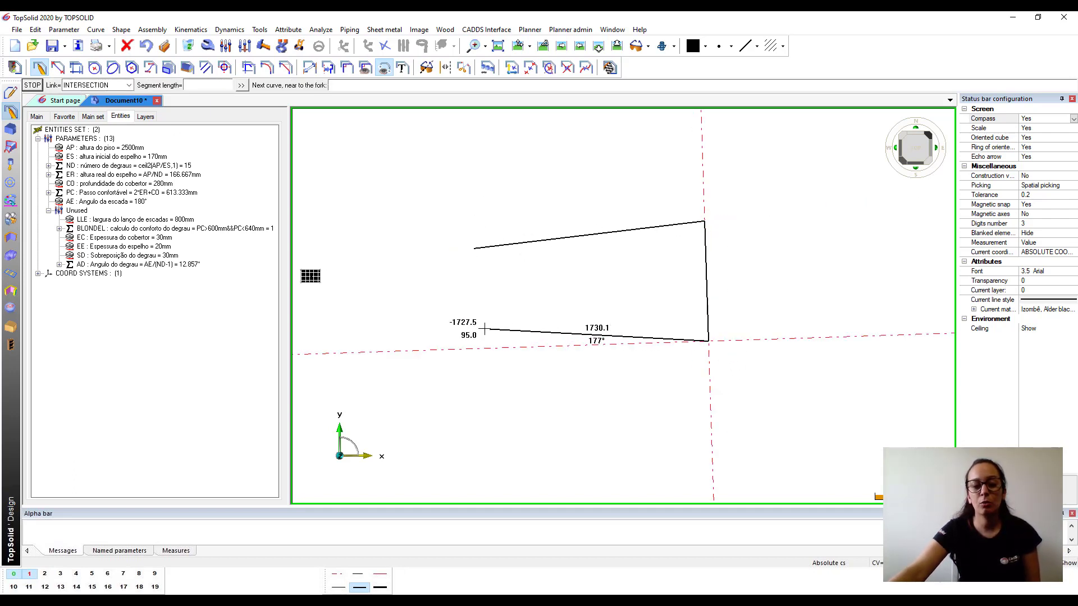
pyautogui.click(484, 329)
pyautogui.click(475, 248)
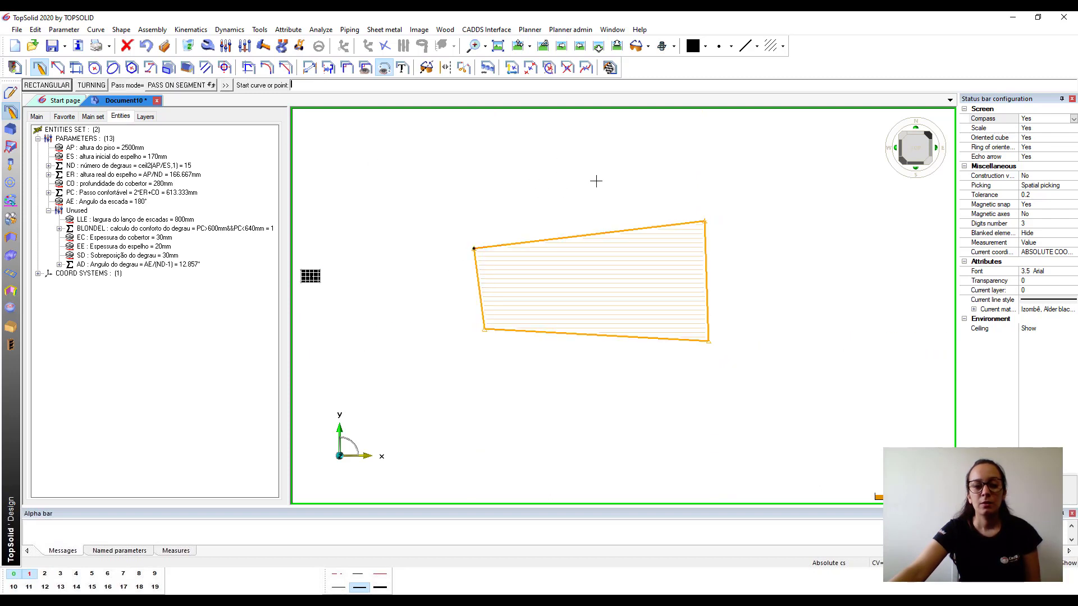
# - Draw a line crossing the middle of the outline and constrain the two short sides parallel to it
pyautogui.click(579, 231)
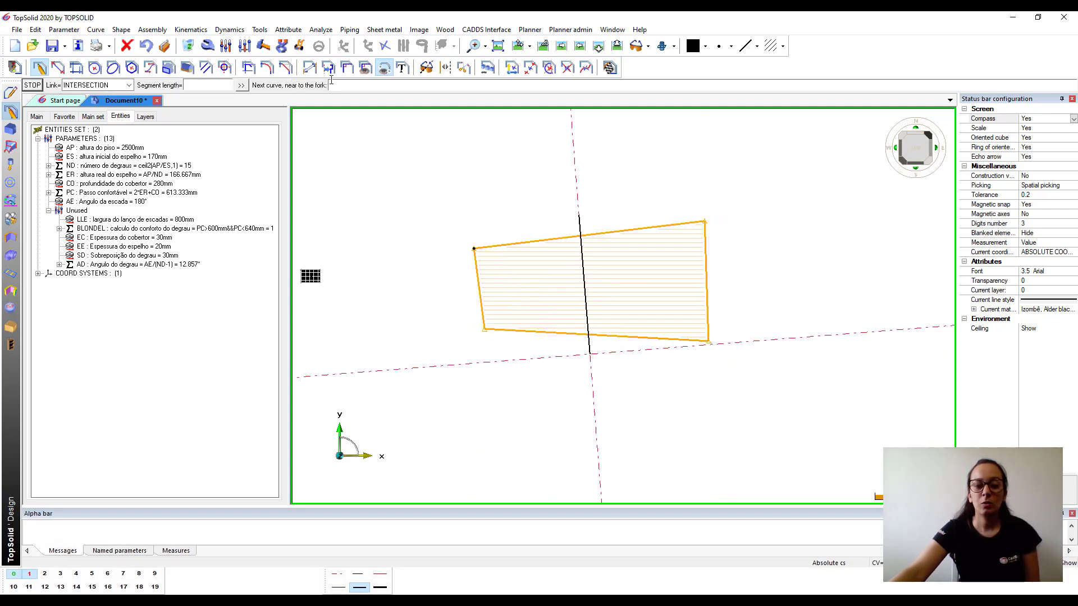
pyautogui.click(308, 68)
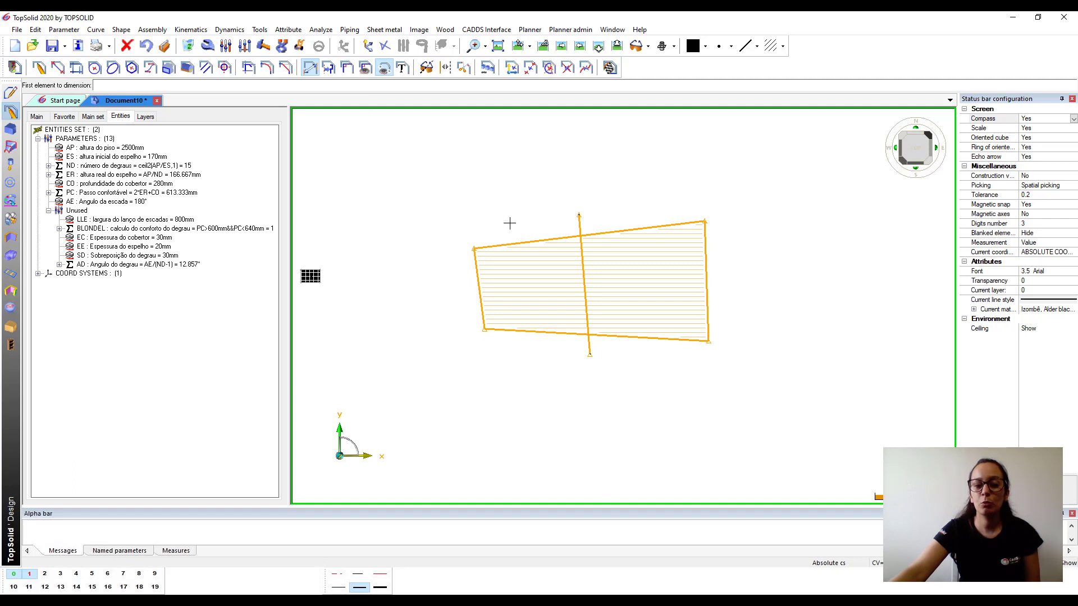
pyautogui.click(347, 68)
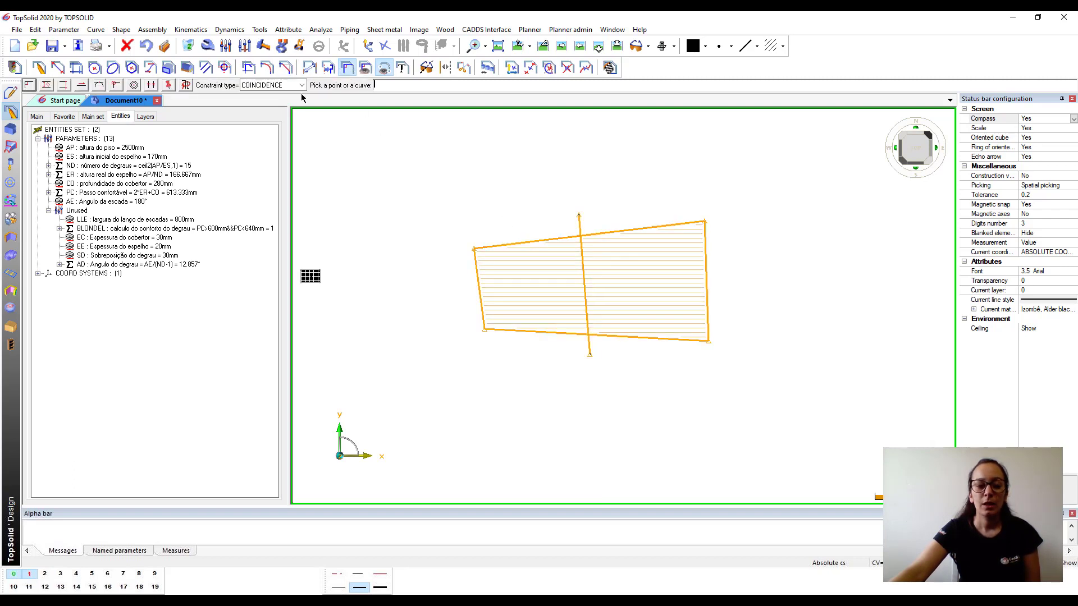
pyautogui.click(301, 86)
pyautogui.click(275, 104)
pyautogui.click(477, 273)
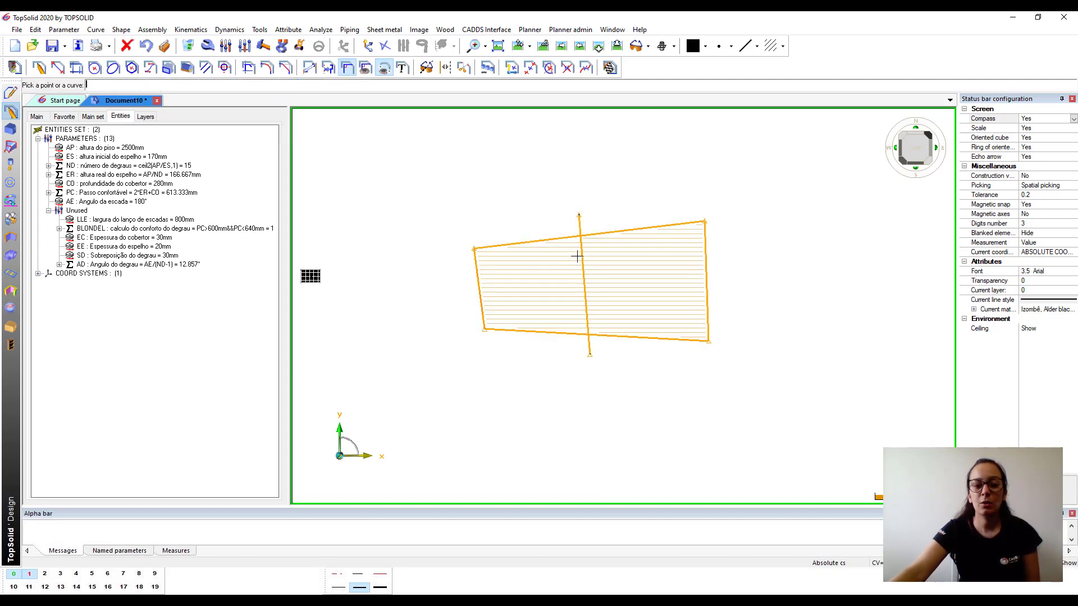
pyautogui.click(578, 256)
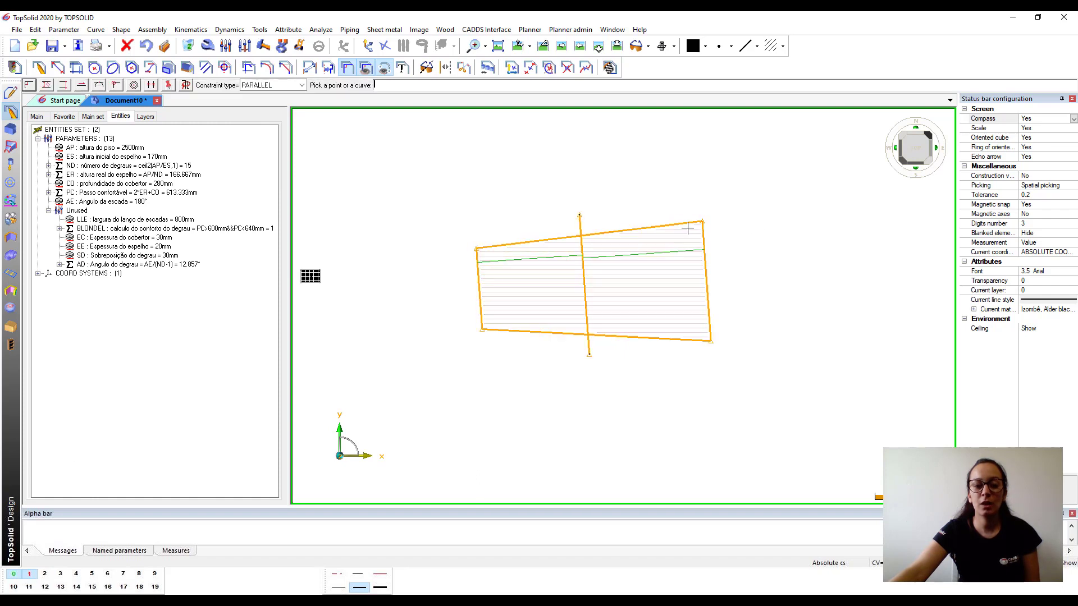
# - Dimension the distance between the middle line and the outline's left side as LLE/2
pyautogui.click(310, 68)
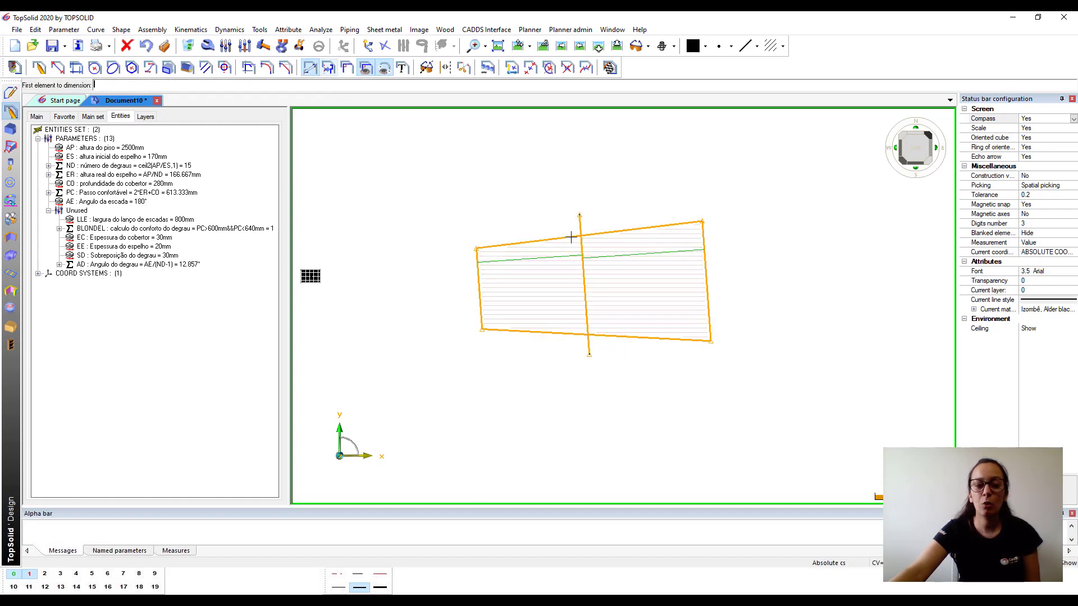
pyautogui.click(585, 256)
pyautogui.click(478, 270)
pyautogui.click(523, 262)
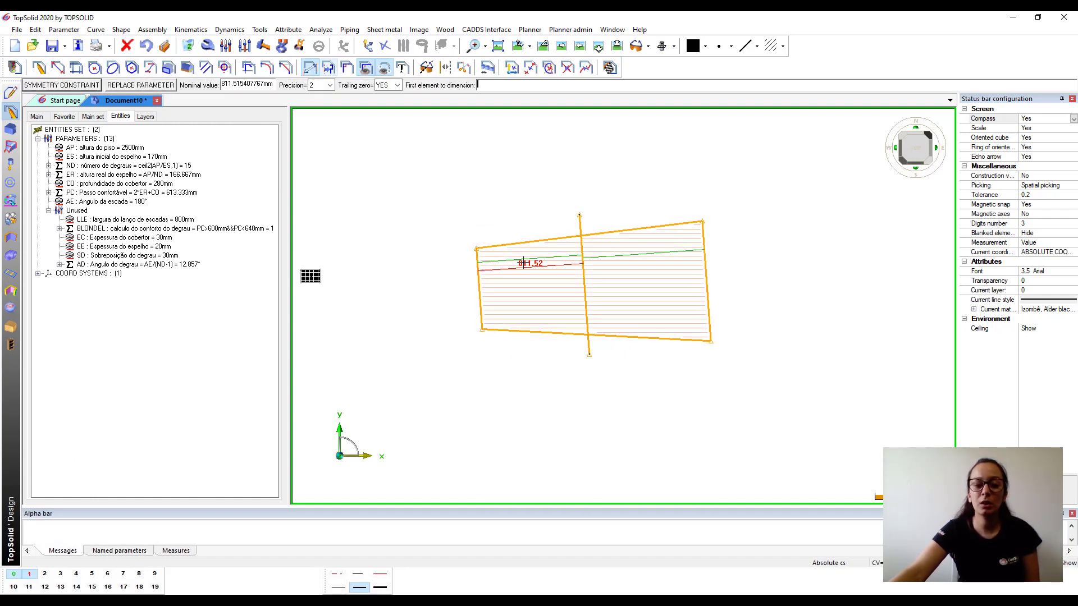
pyautogui.write('LLE/')
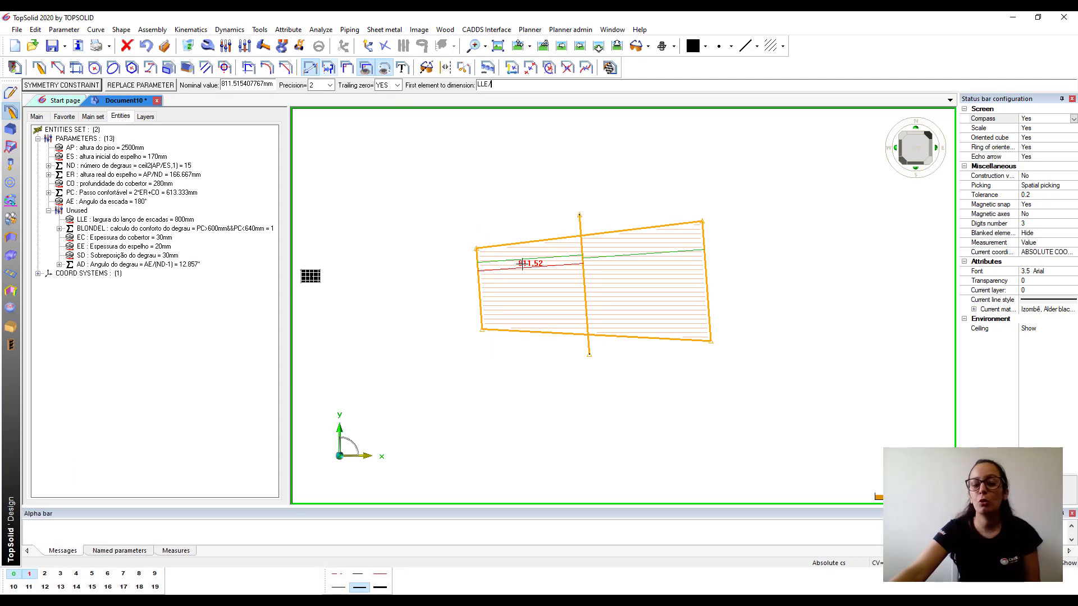
pyautogui.write('2')
pyautogui.press('Return')
# - Dimension the distance between the two short sides as LLE and the middle line's length as CO+EE+SD
pyautogui.click(536, 281)
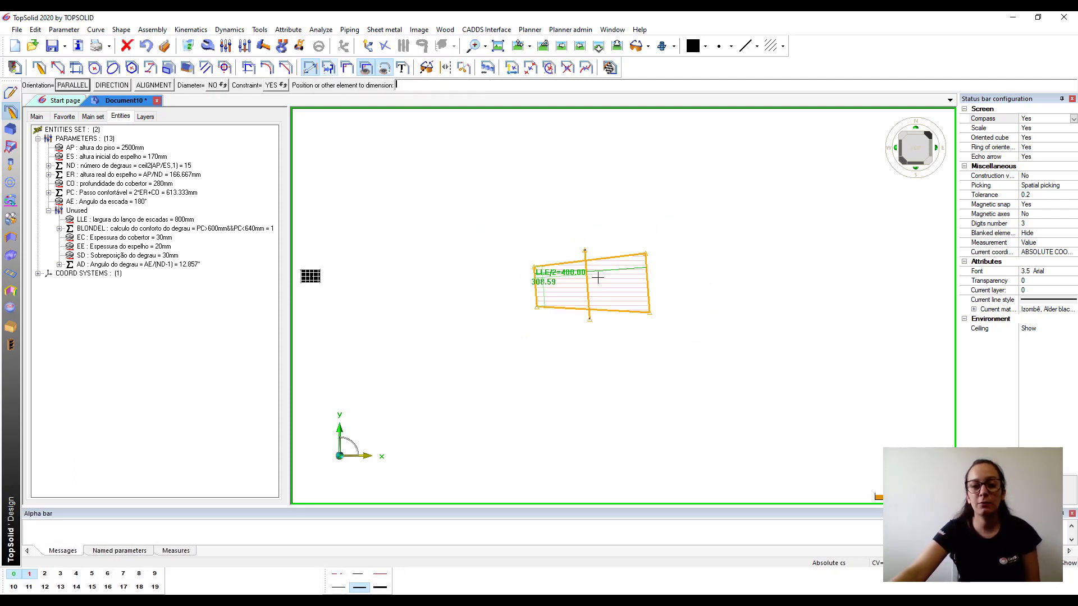
pyautogui.click(647, 276)
pyautogui.click(601, 283)
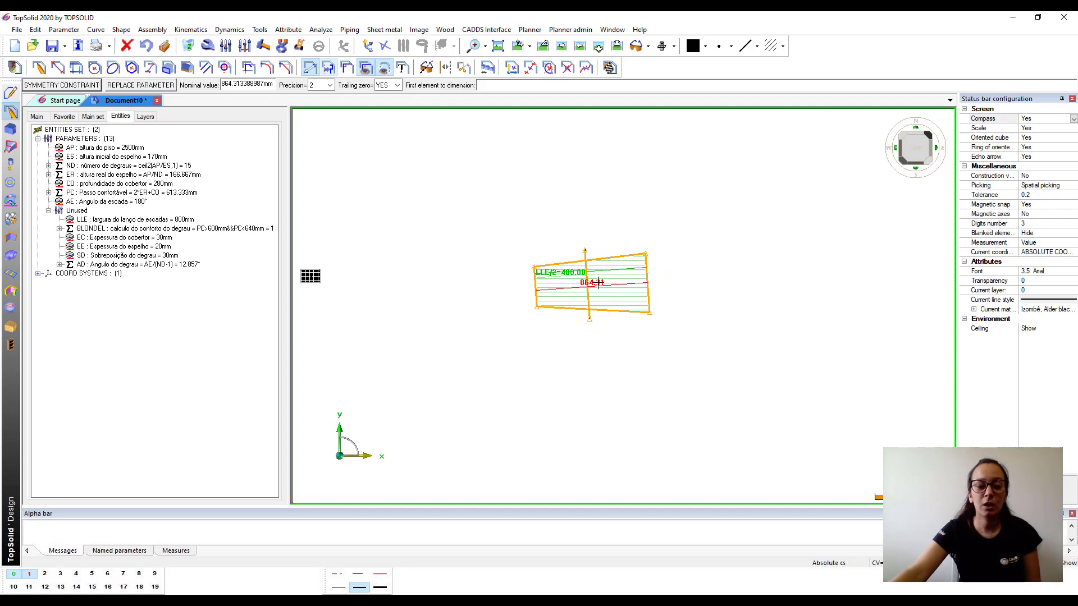
pyautogui.write('LLE')
pyautogui.press('Return')
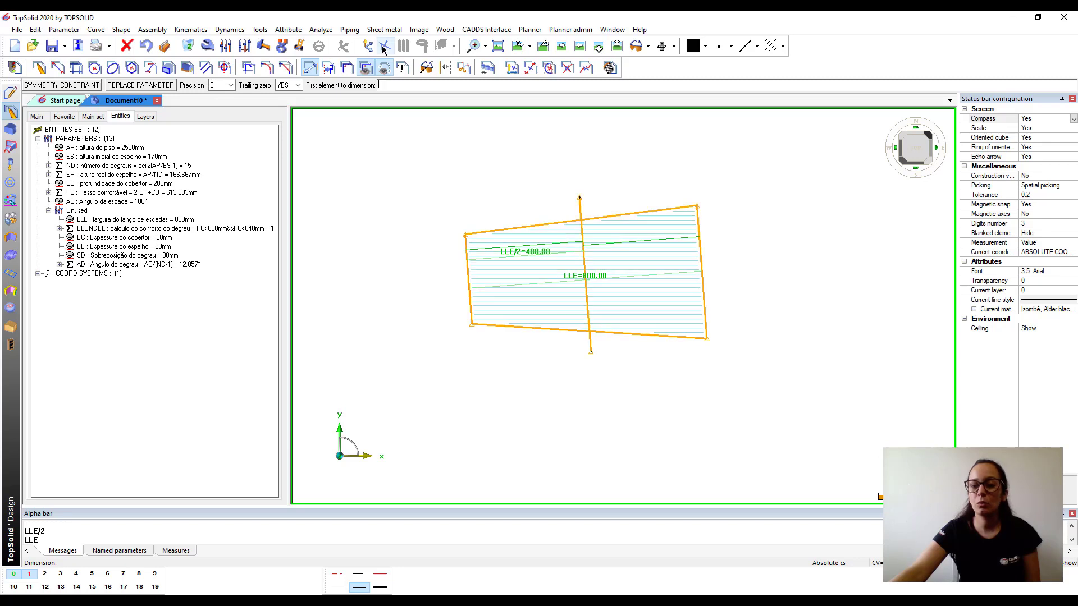
pyautogui.click(583, 242)
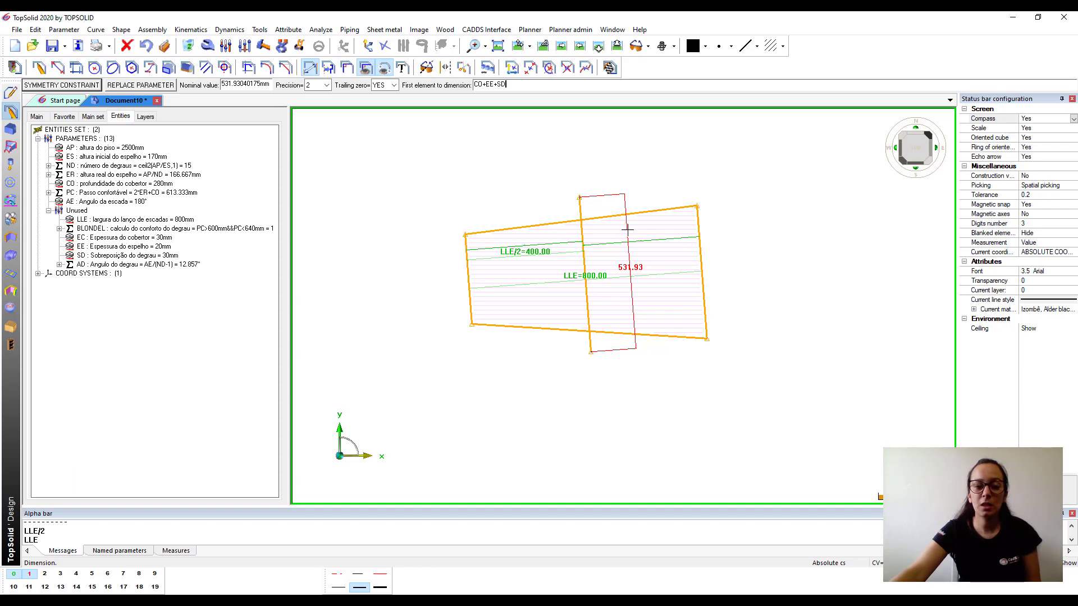
pyautogui.press('Return')
# - Make the middle line's endpoints coincident with the upper and lower edges of the outline
pyautogui.click(347, 67)
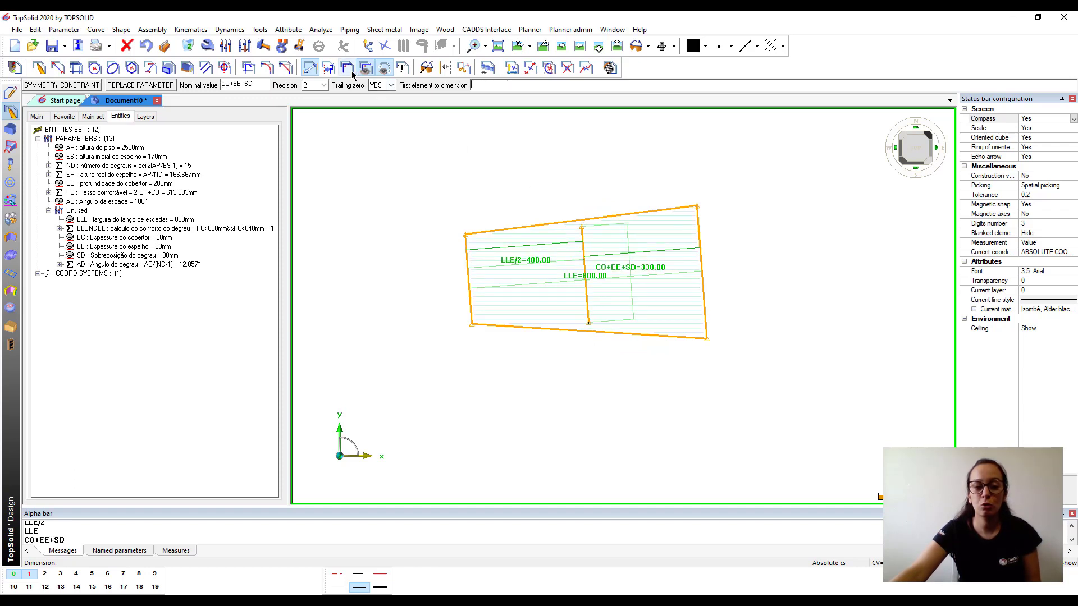
pyautogui.click(301, 84)
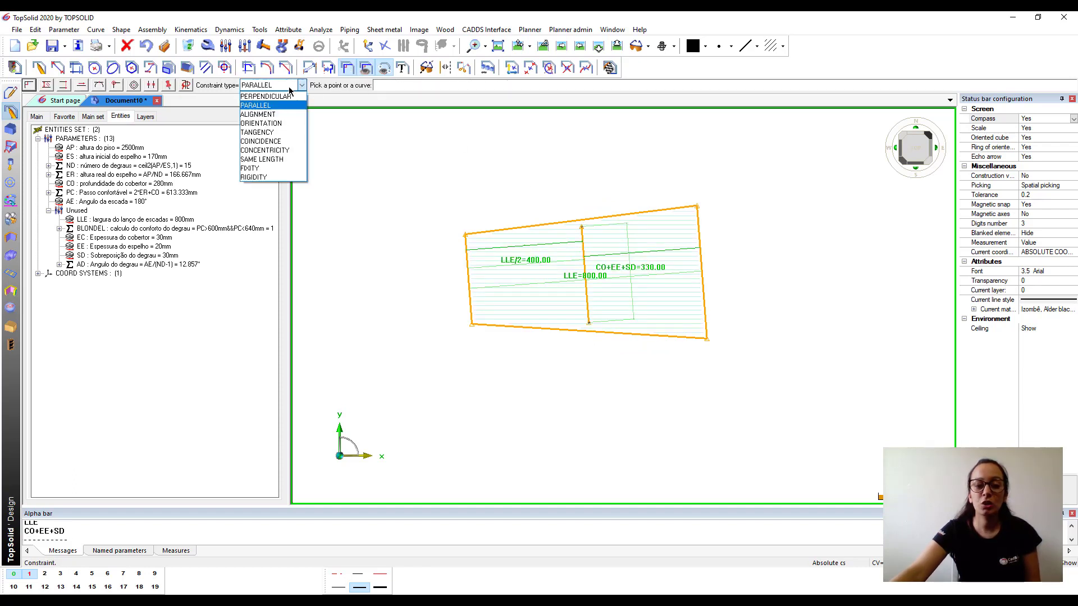
pyautogui.click(263, 141)
pyautogui.click(581, 221)
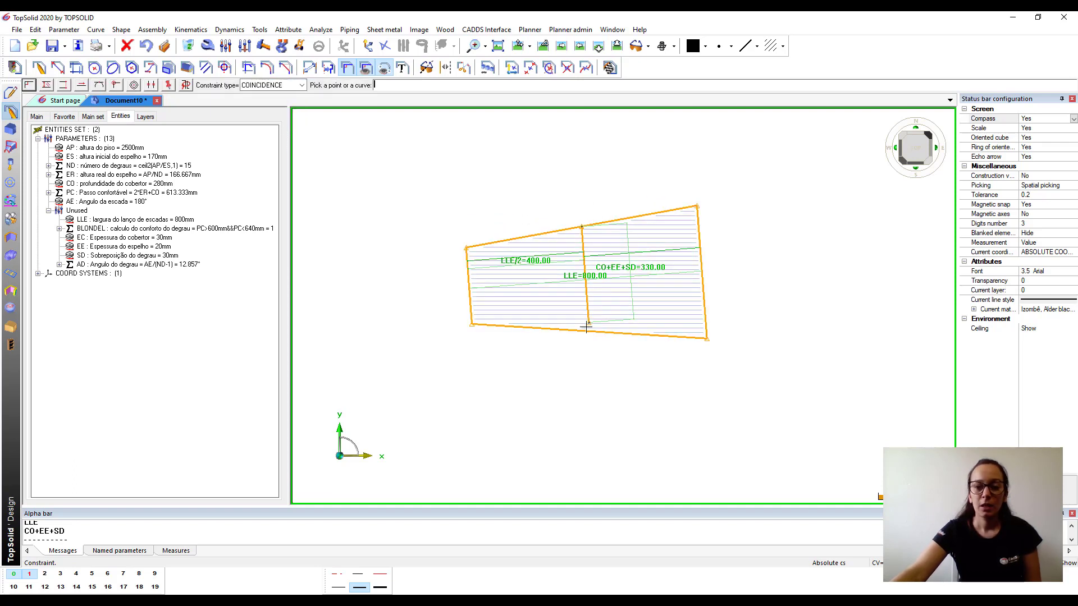
pyautogui.click(589, 324)
pyautogui.click(589, 332)
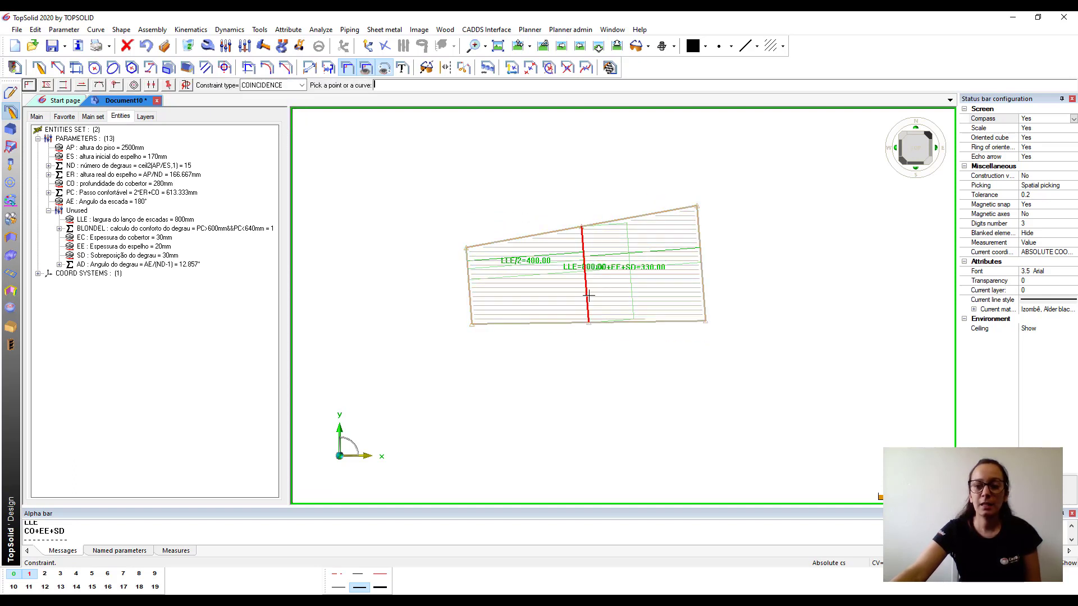
# - Dimension the angle between the outline's upper and lower edges with the AD parameter
pyautogui.click(310, 68)
pyautogui.click(702, 275)
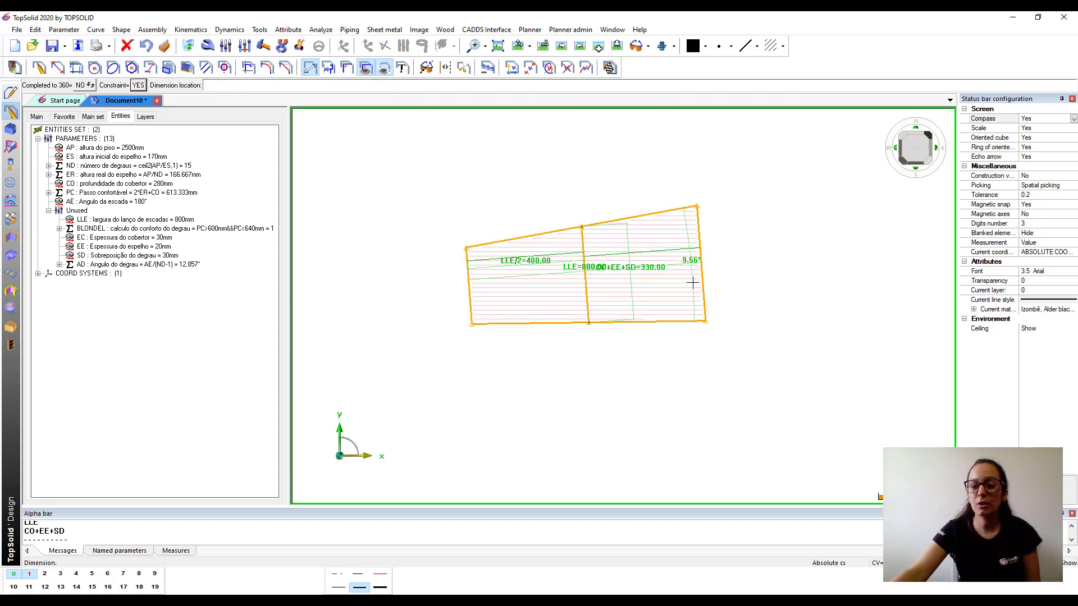
pyautogui.click(689, 282)
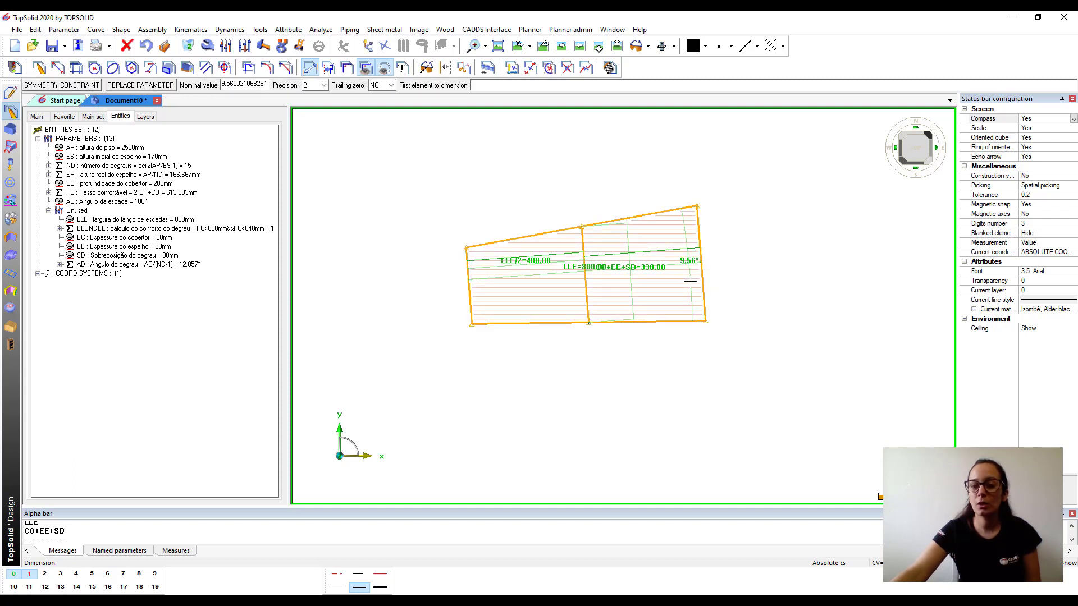
pyautogui.write('AD')
pyautogui.press('Return')
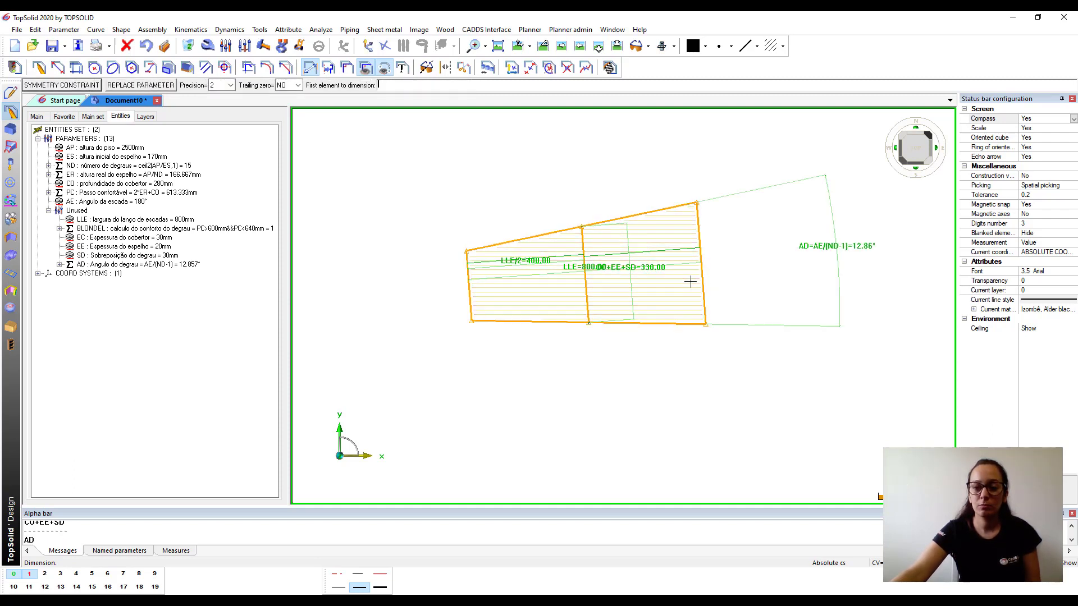
# - Convert the left side, the middle line and the right side of the outline to construction segments
pyautogui.click(445, 68)
pyautogui.click(469, 286)
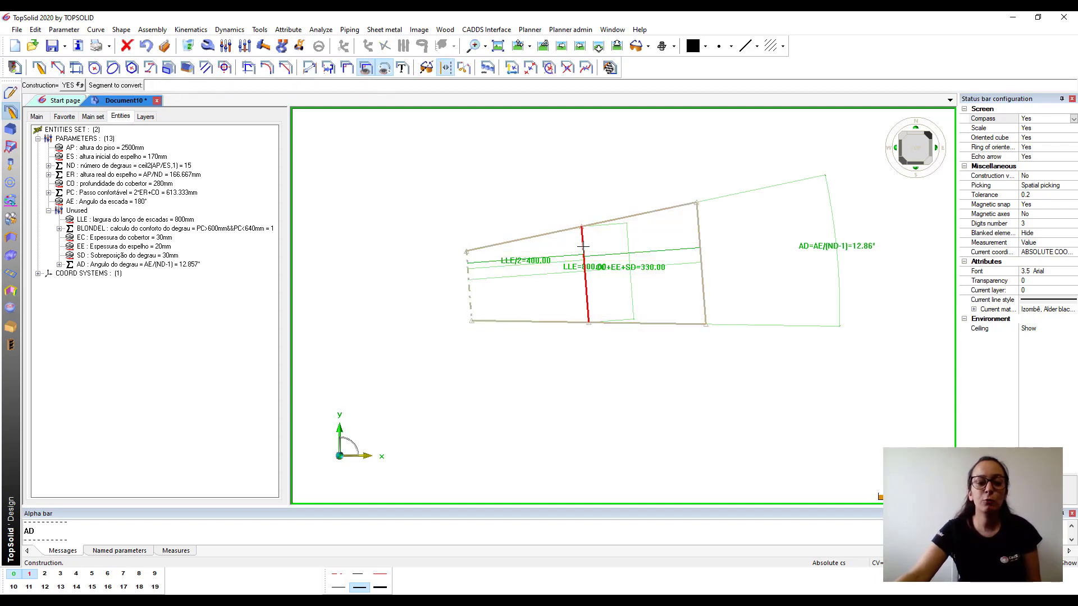
pyautogui.click(583, 245)
pyautogui.click(701, 227)
# - Apply an alignment constraint between the outline's lower edge and the X axis of the coordinate system
pyautogui.scroll(-3, 704, 224)
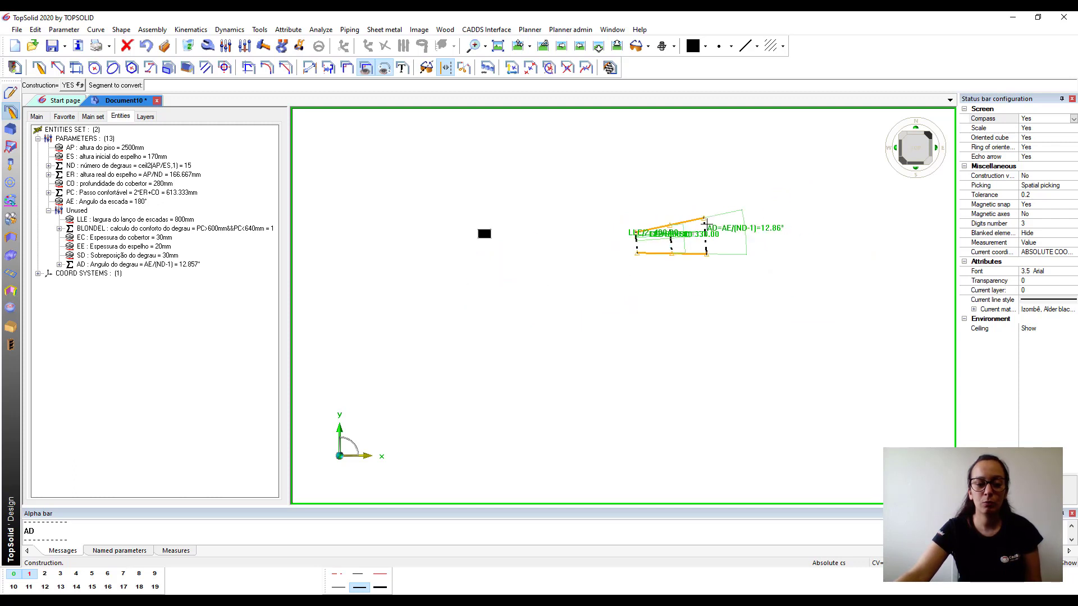
pyautogui.scroll(3, 690, 223)
pyautogui.scroll(-2, 684, 224)
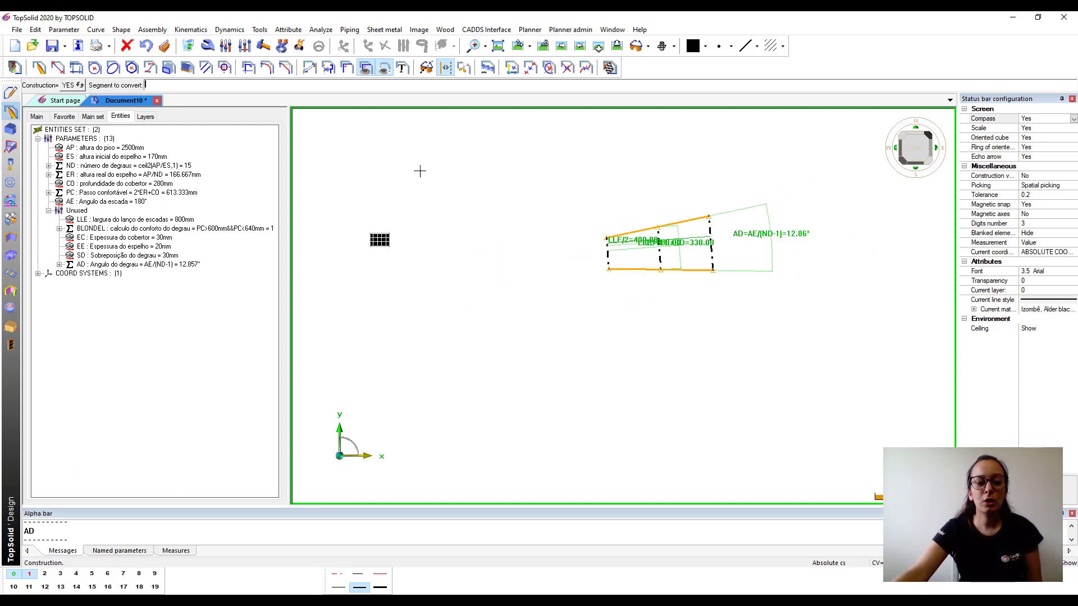
pyautogui.click(346, 69)
pyautogui.click(303, 84)
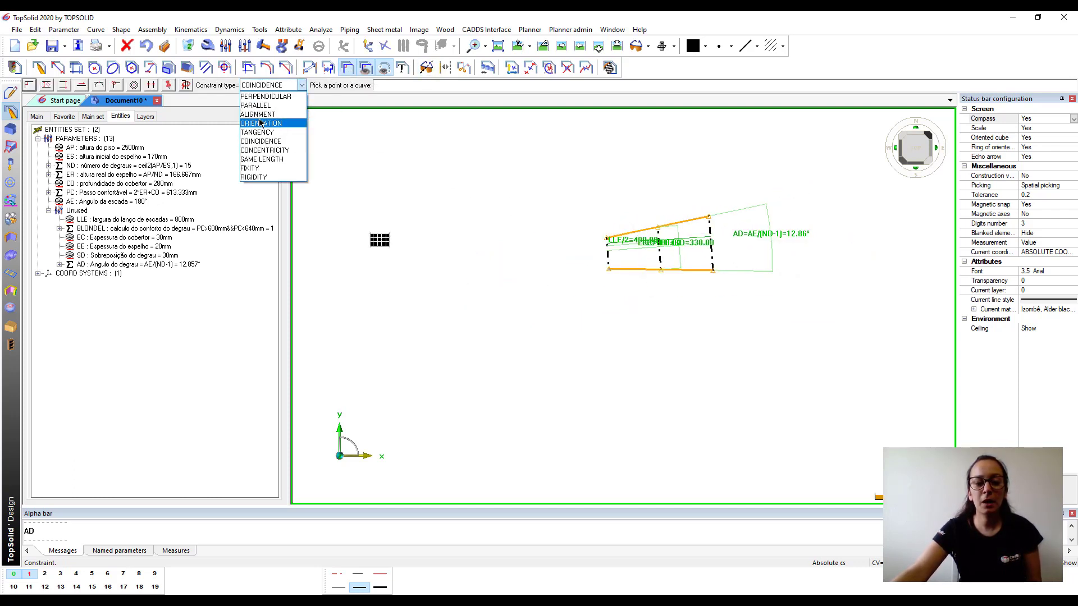
pyautogui.click(276, 124)
pyautogui.click(631, 269)
pyautogui.scroll(5, 369, 243)
pyautogui.scroll(3, 459, 226)
pyautogui.click(450, 193)
pyautogui.scroll(-9, 452, 236)
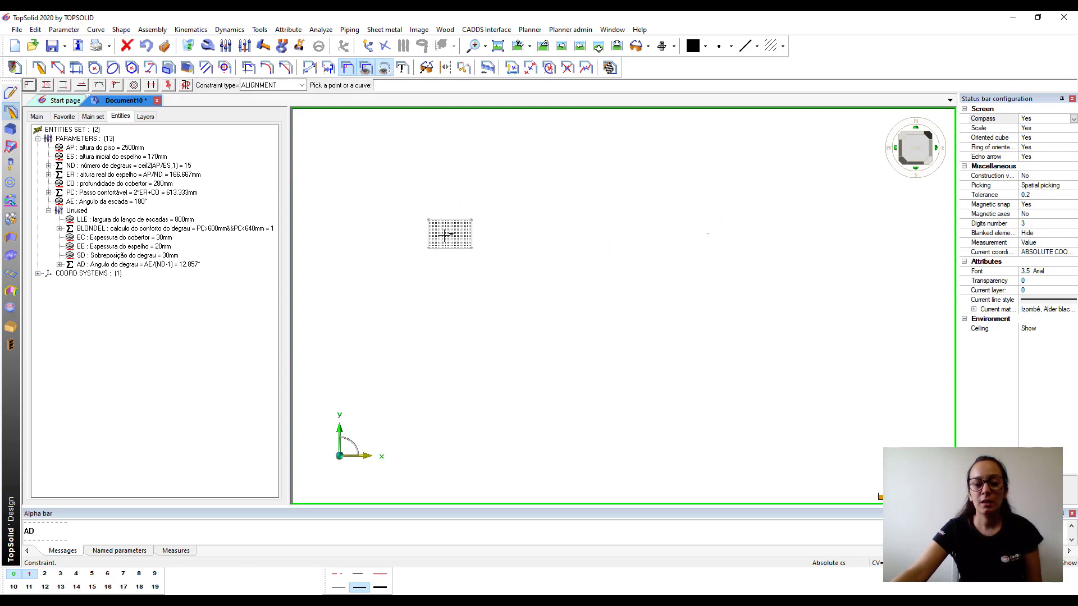
pyautogui.scroll(2, 566, 224)
pyautogui.scroll(-2, 566, 224)
pyautogui.scroll(2, 567, 224)
pyautogui.scroll(-1, 561, 220)
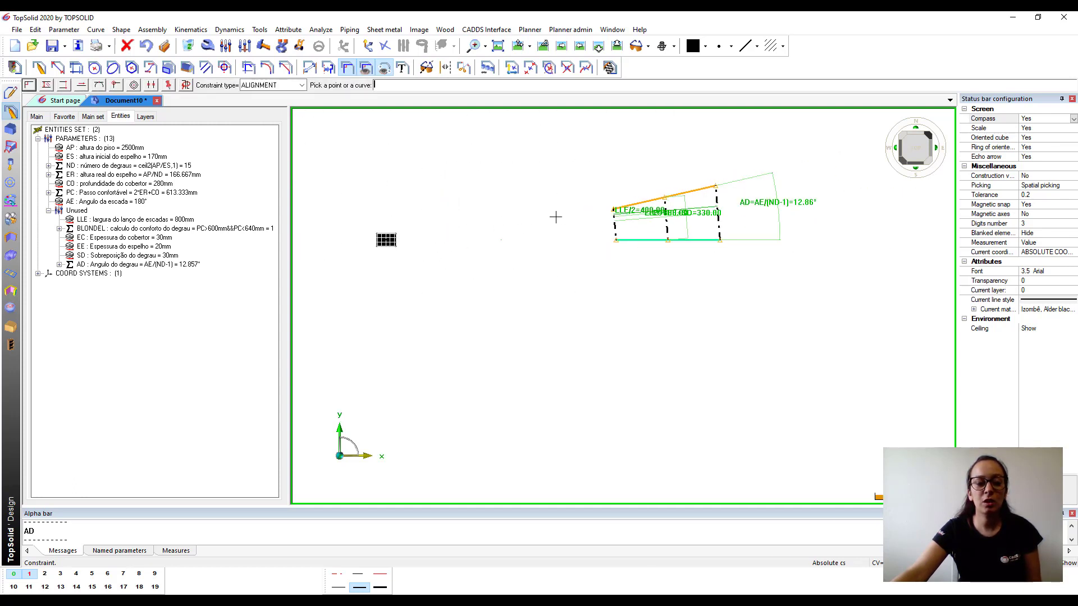
# - Draw an arc centred on the coordinate system origin between the lower and upper ends of the outline's left construction side
pyautogui.click(38, 68)
pyautogui.click(94, 68)
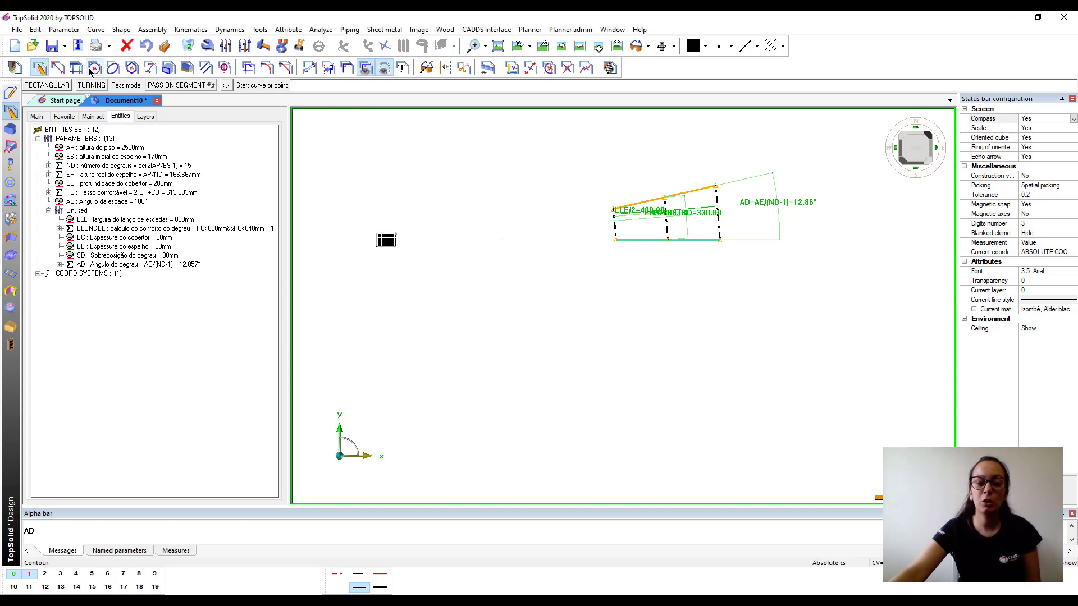
pyautogui.scroll(5, 389, 244)
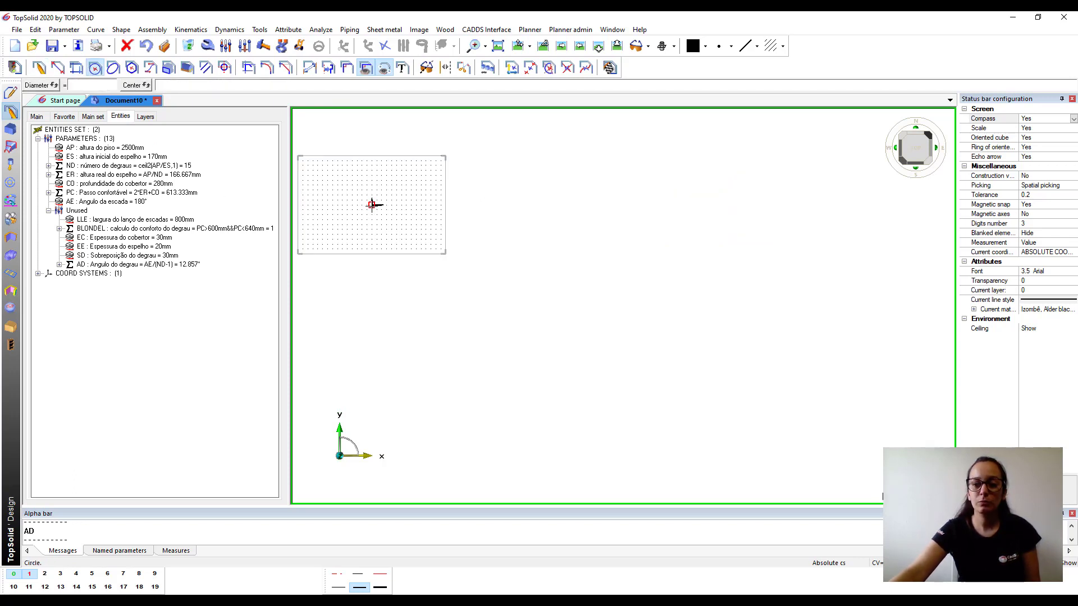
pyautogui.click(372, 204)
pyautogui.scroll(-5, 372, 203)
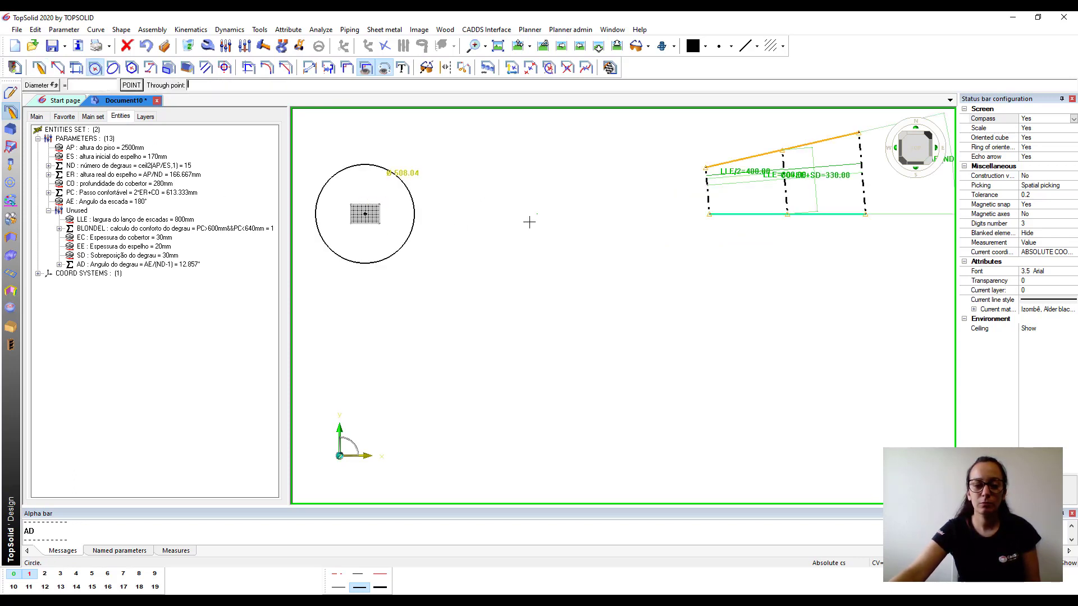
pyautogui.click(710, 213)
pyautogui.click(705, 168)
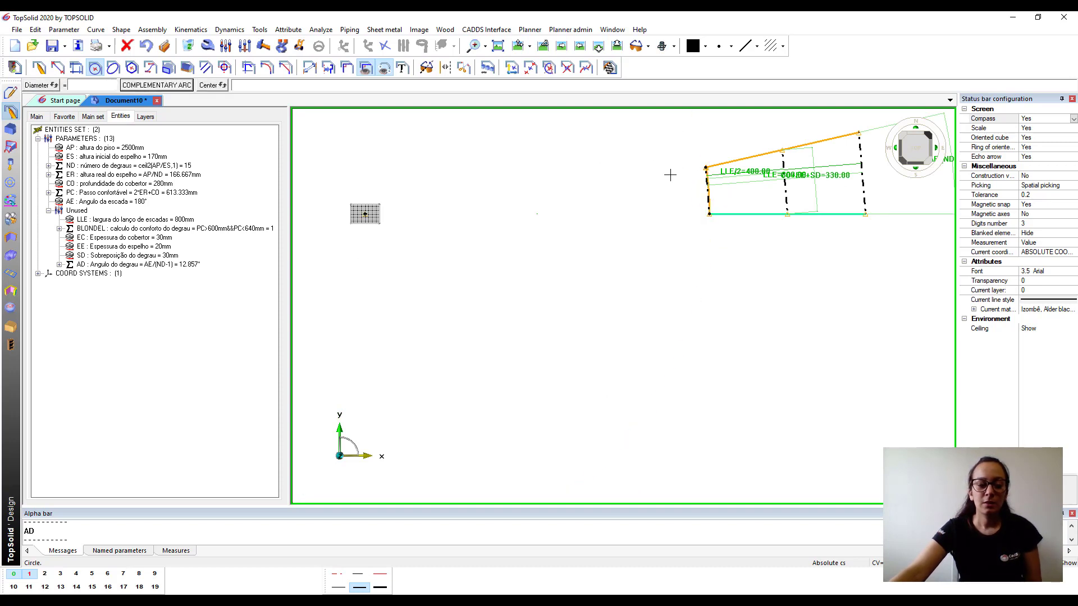
# - Draw a second arc centred on the origin between the lower and upper ends of the outline's right construction side
pyautogui.click(365, 213)
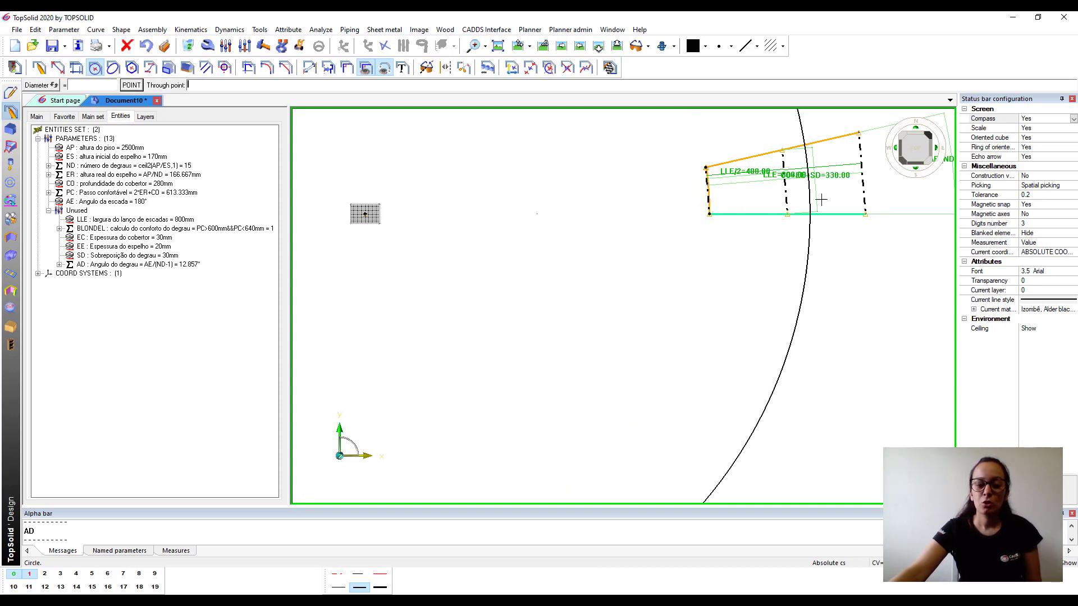
pyautogui.click(865, 214)
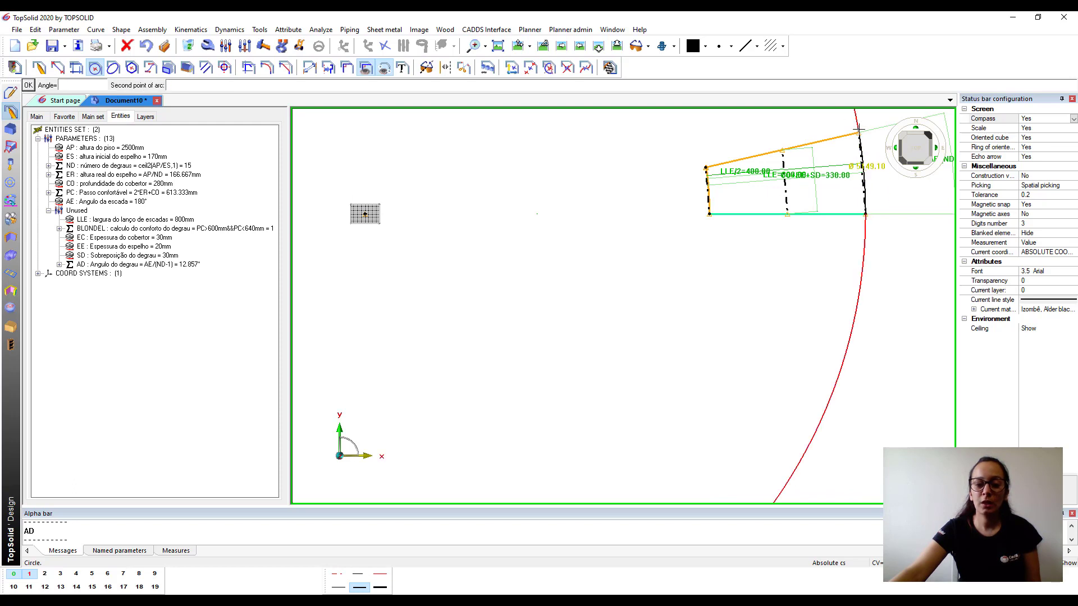
pyautogui.click(858, 133)
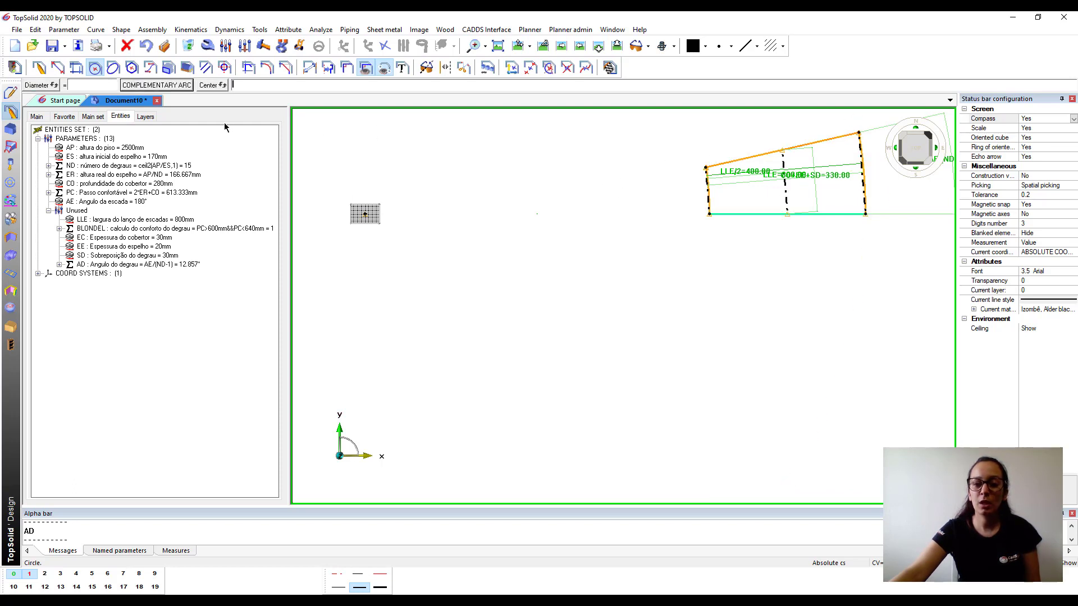
# - Make the left arc's upper endpoint coincident with the upper end of the left construction side
pyautogui.click(347, 68)
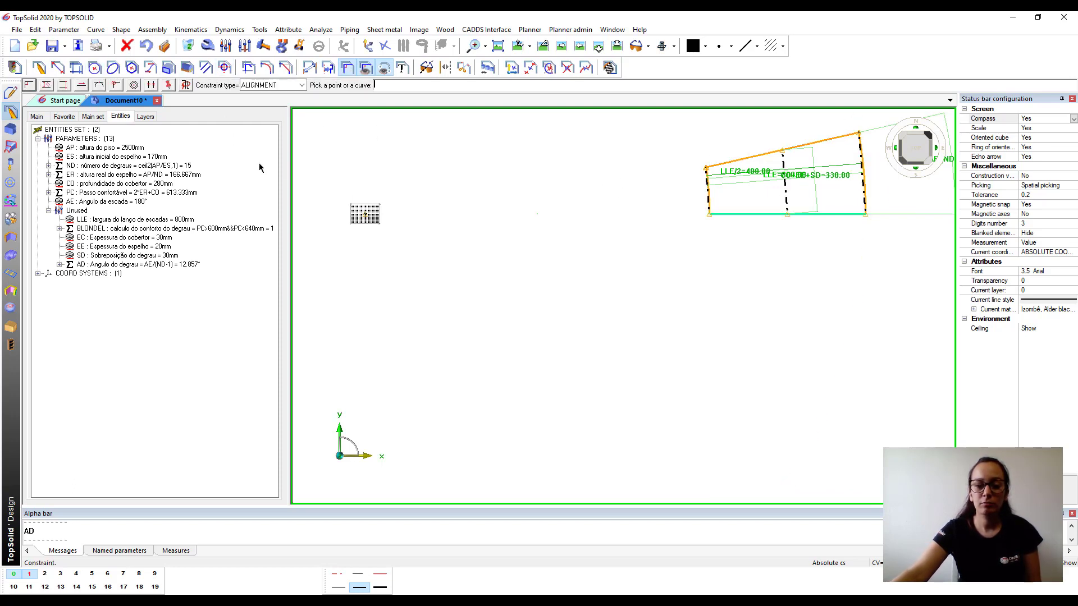
pyautogui.click(260, 85)
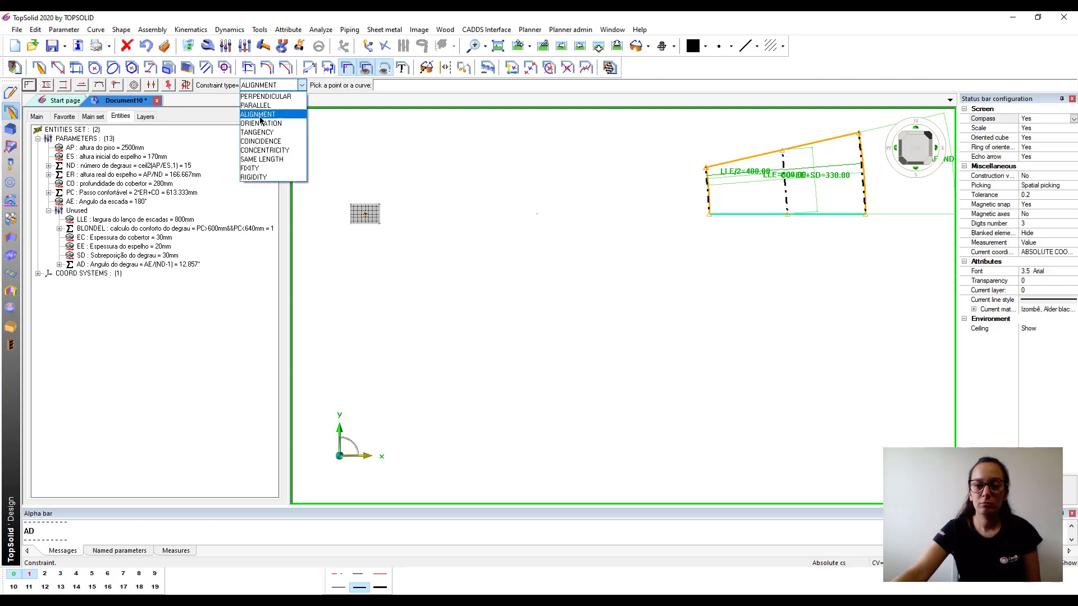
pyautogui.click(276, 155)
pyautogui.scroll(5, 345, 212)
pyautogui.scroll(4, 472, 218)
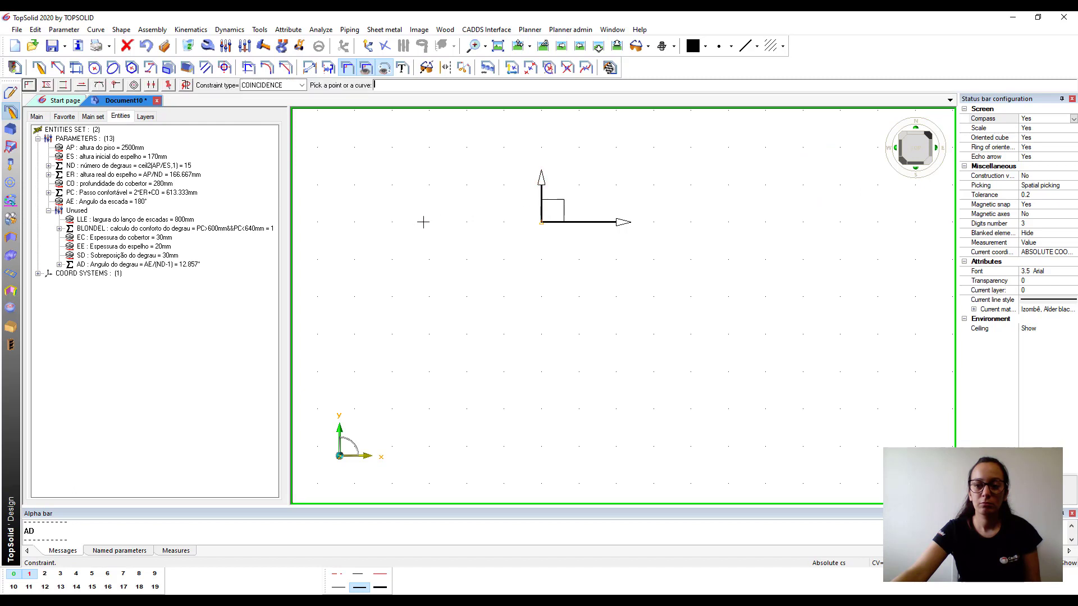
pyautogui.scroll(-5, 421, 222)
pyautogui.scroll(3, 739, 205)
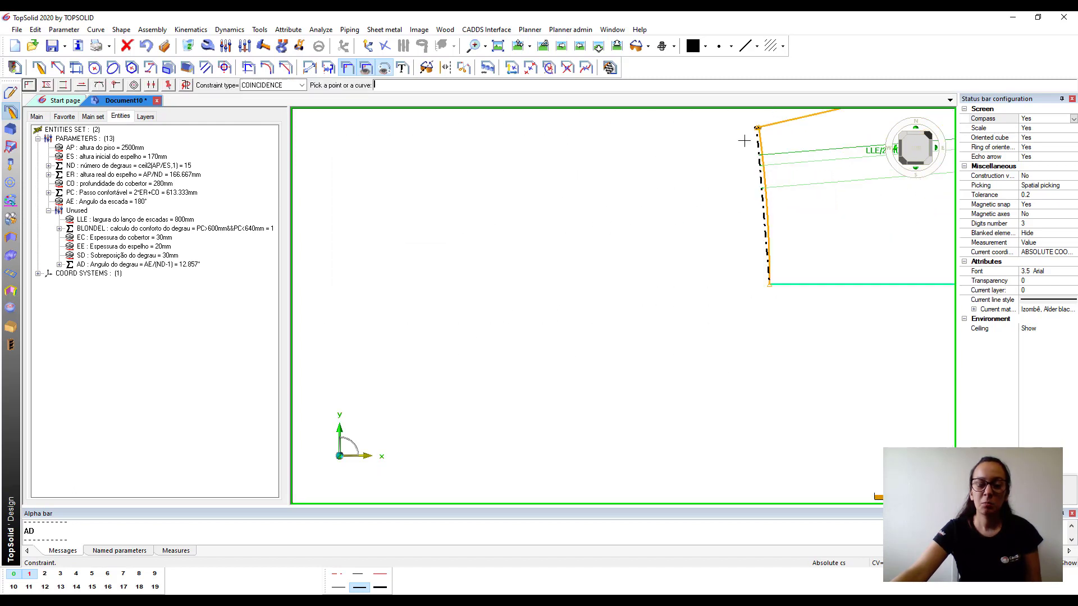
pyautogui.scroll(3, 740, 144)
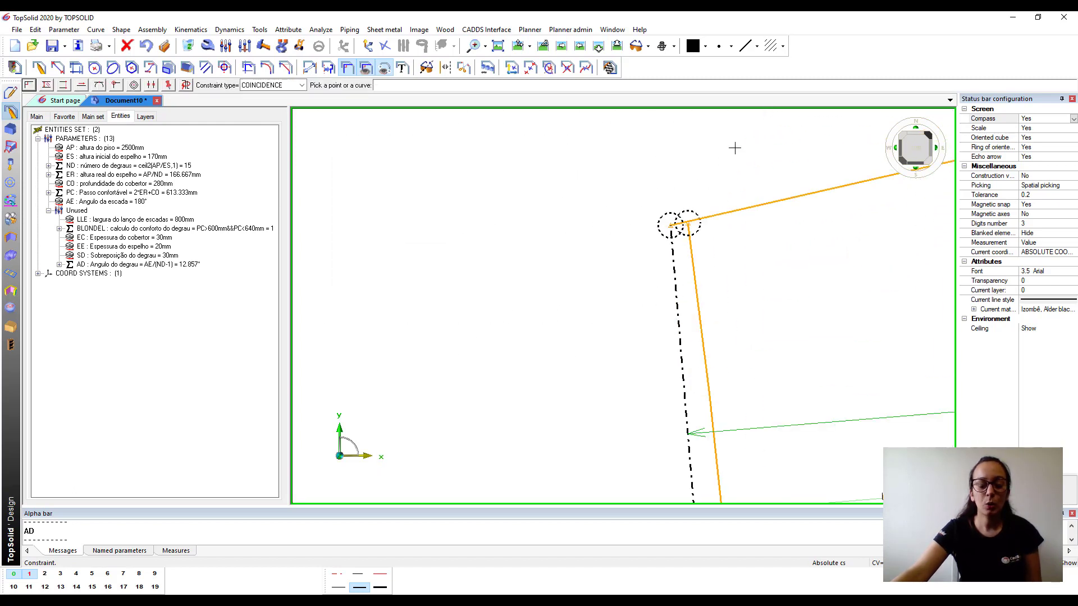
pyautogui.click(669, 225)
# - Make the right arc's upper endpoint coincident with the upper end of the right construction side
pyautogui.scroll(5, 616, 180)
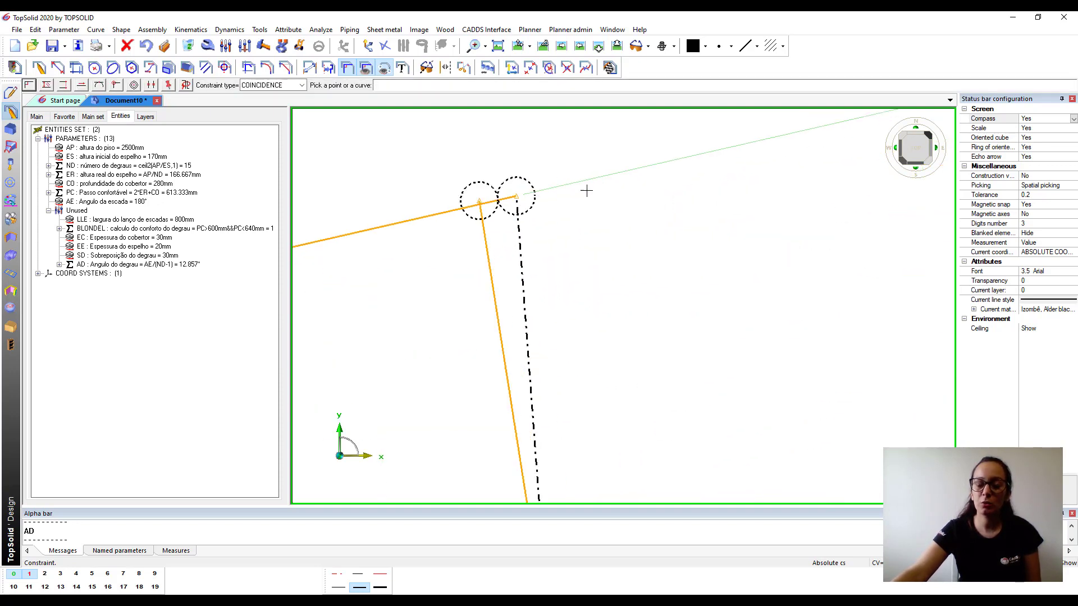
pyautogui.click(480, 202)
pyautogui.click(516, 196)
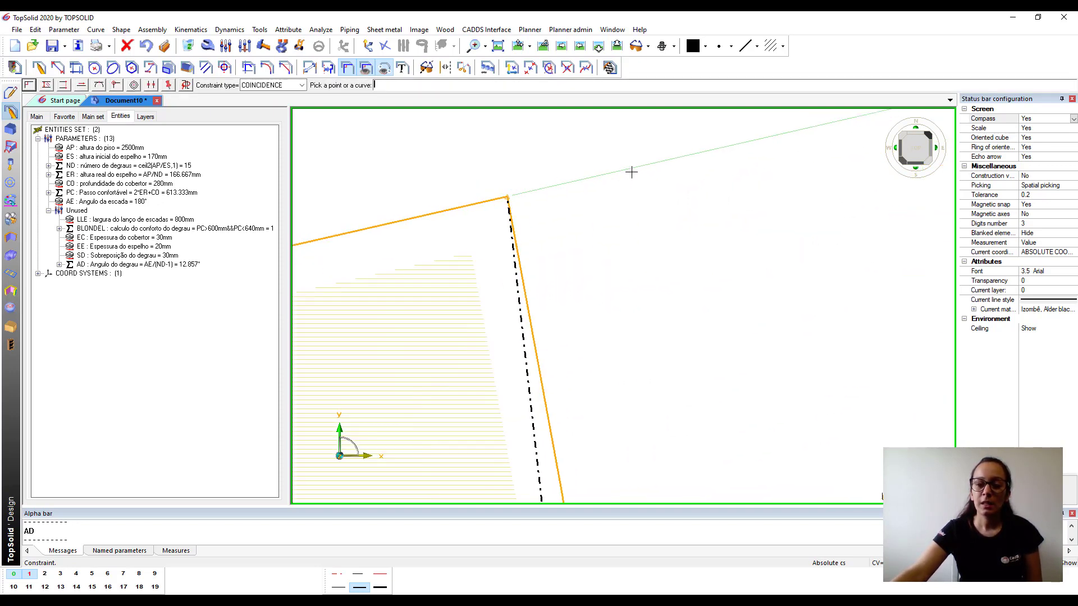
# - Make the arcs' centre point coincident with the coordinate system origin and finish the tread sketch
pyautogui.scroll(-5, 630, 171)
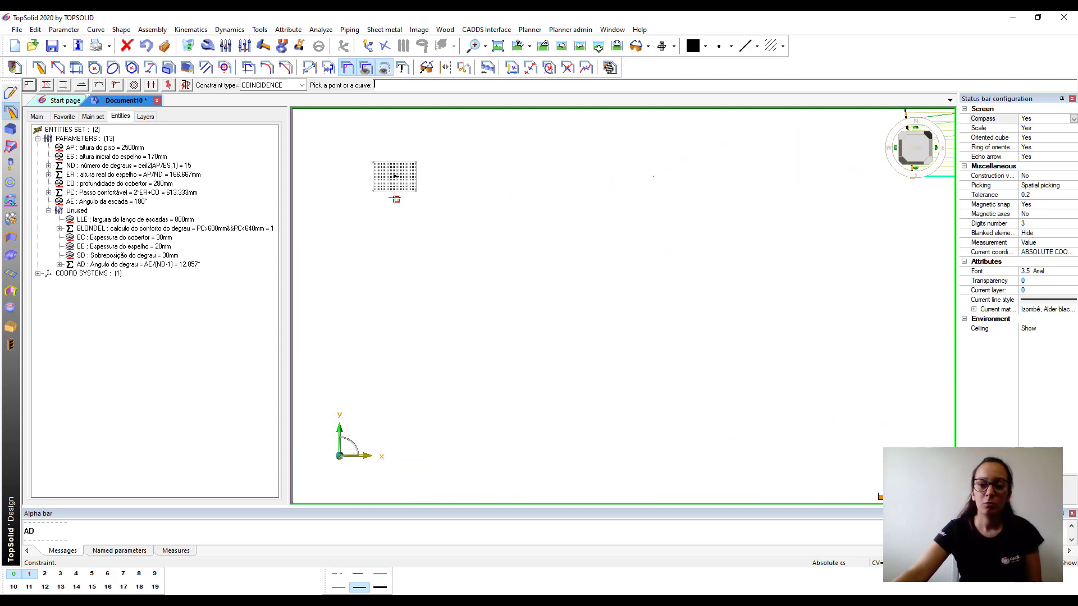
pyautogui.click(395, 190)
pyautogui.scroll(5, 393, 168)
pyautogui.click(401, 138)
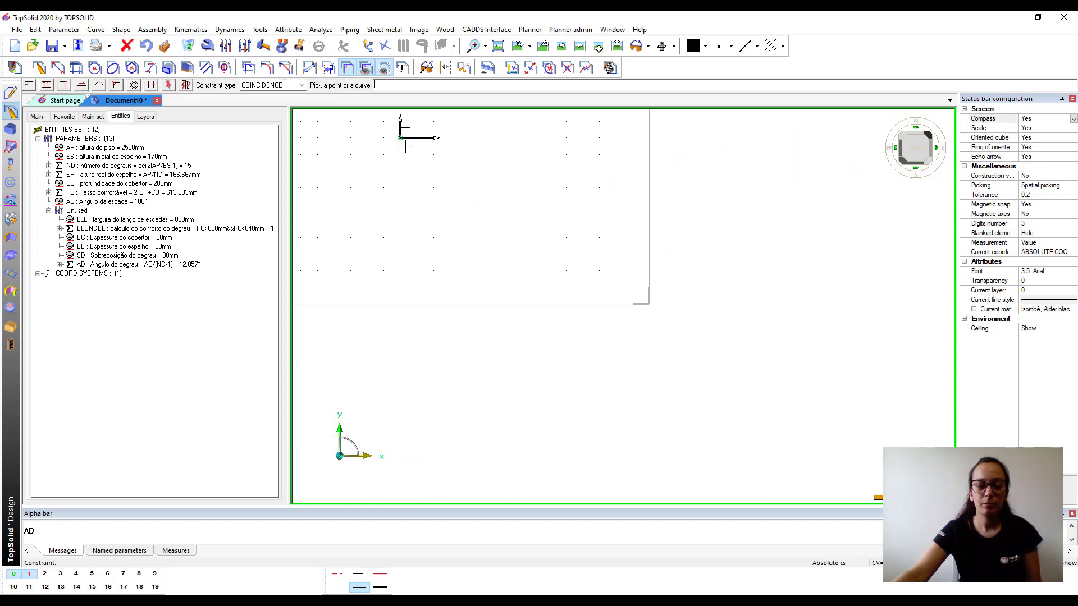
pyautogui.scroll(-5, 419, 241)
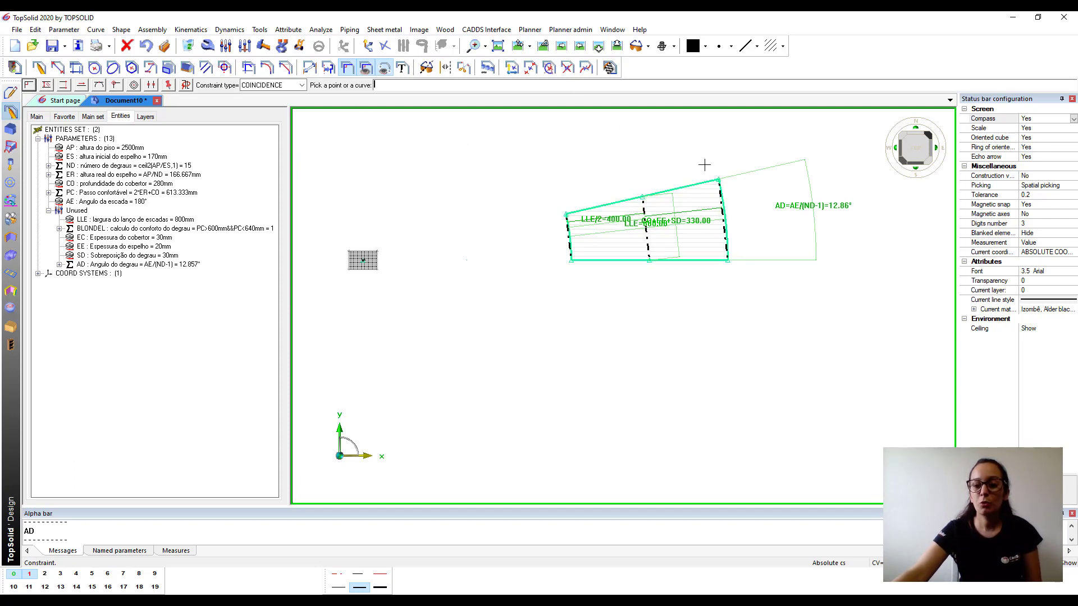
pyautogui.scroll(3, 703, 167)
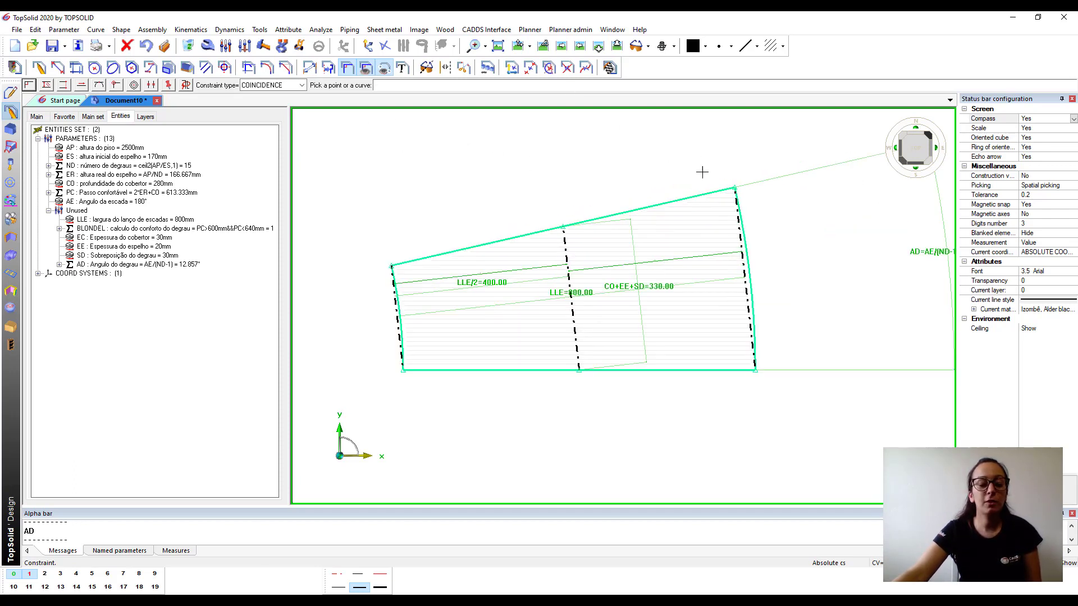
pyautogui.click(611, 68)
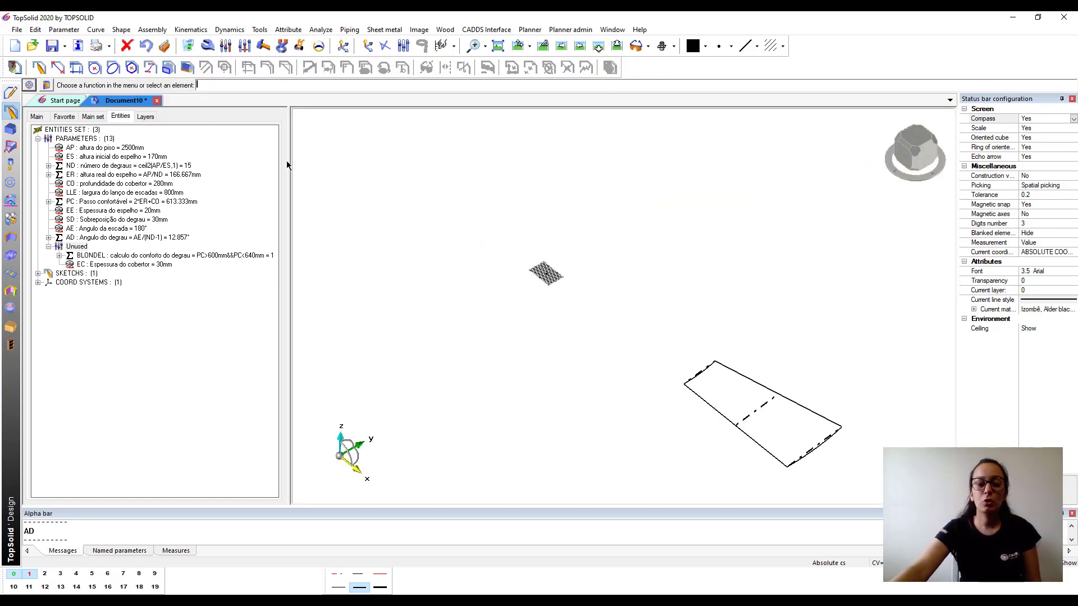
# - Extrude the tread outline to a height of EC, with an offset of ER-EC from the starting curve
pyautogui.click(10, 128)
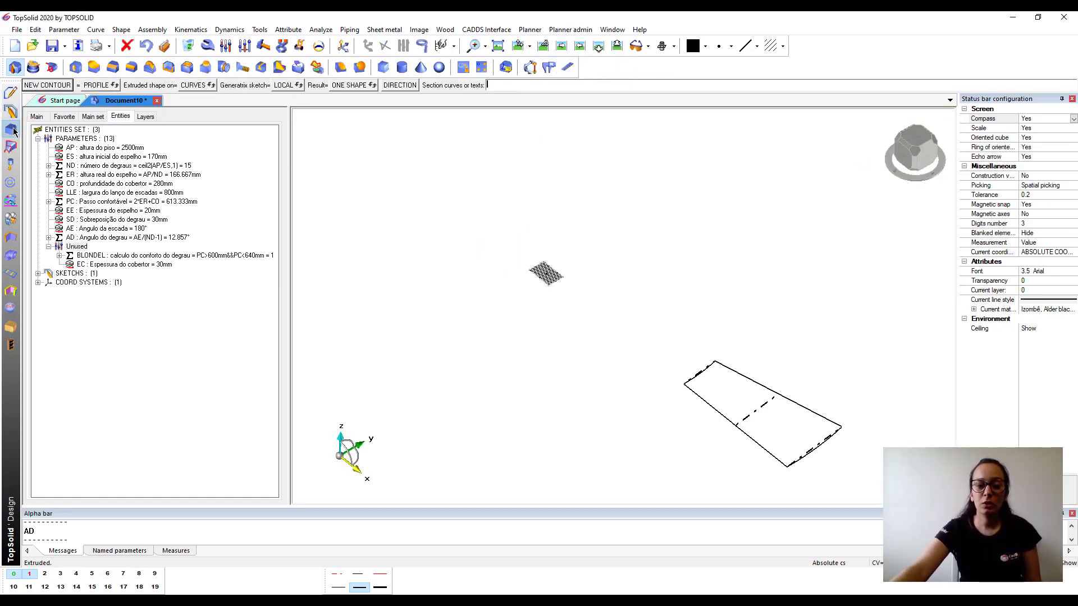
pyautogui.click(726, 416)
pyautogui.click(340, 86)
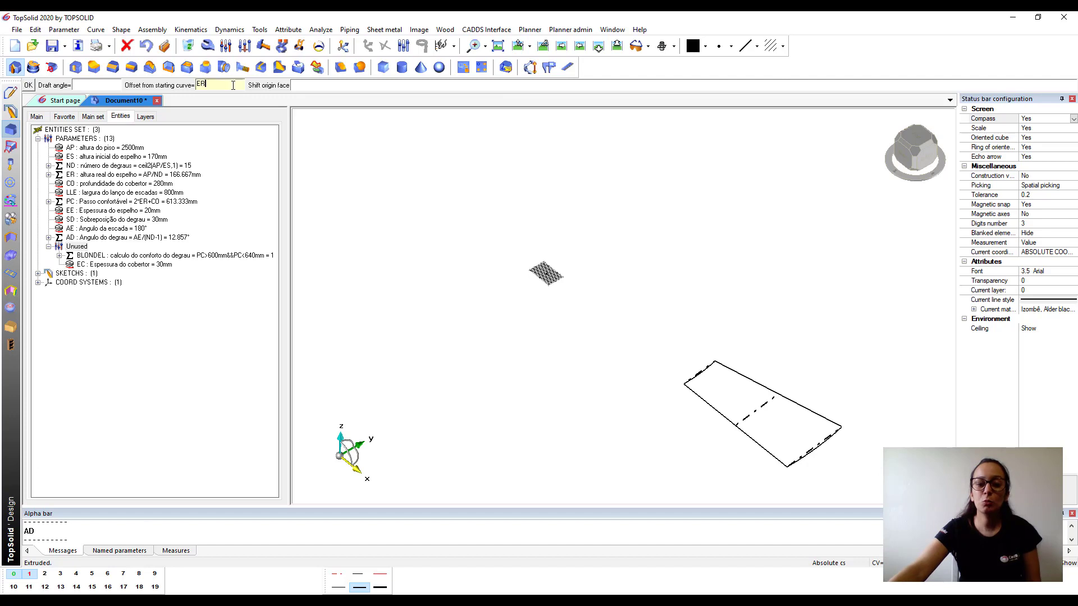
pyautogui.write('ER-EC')
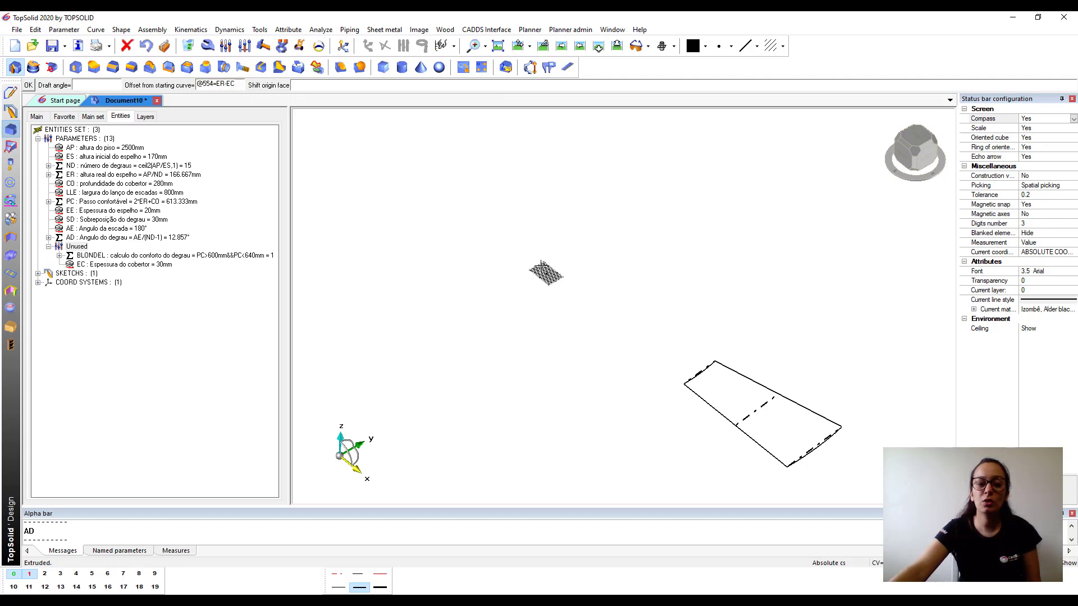
pyautogui.press('Return')
pyautogui.write('EC')
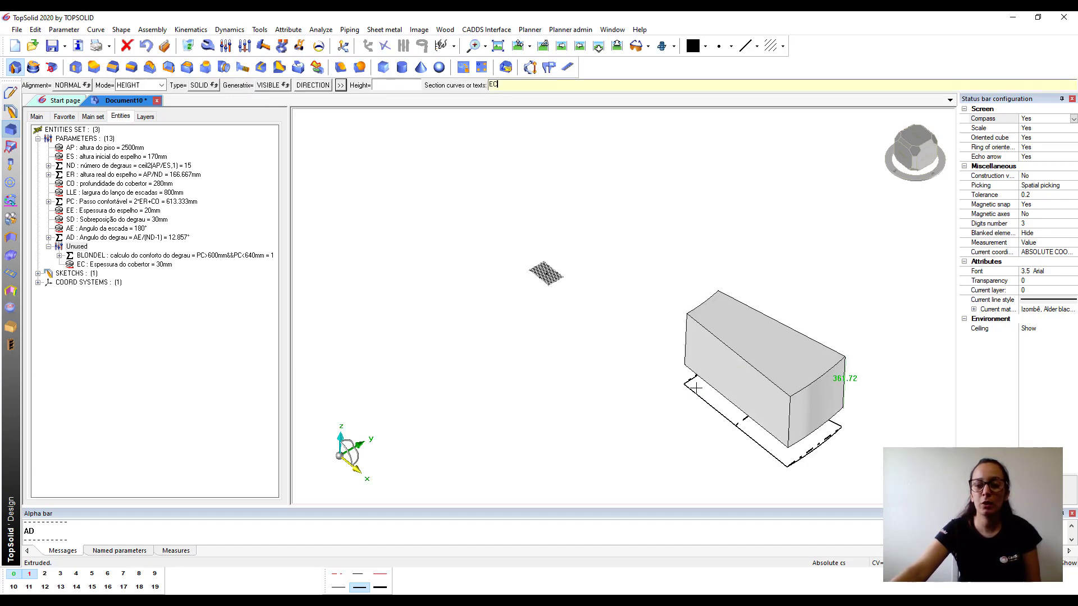
pyautogui.press('Return')
pyautogui.scroll(4, 703, 390)
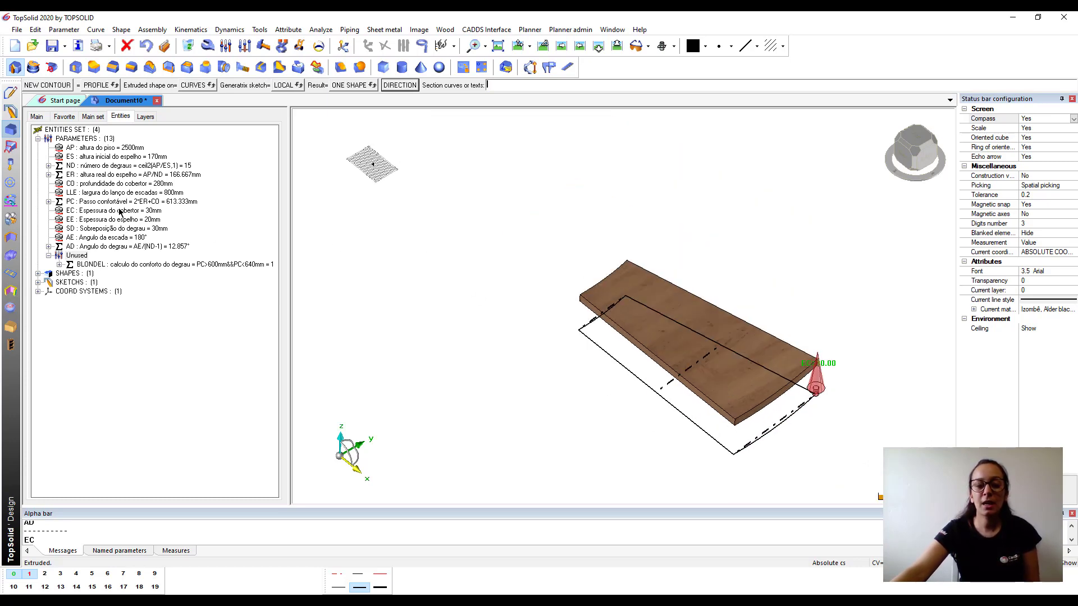
# - Start a new sketch on the current coordinate system with the tread in view
pyautogui.click(12, 112)
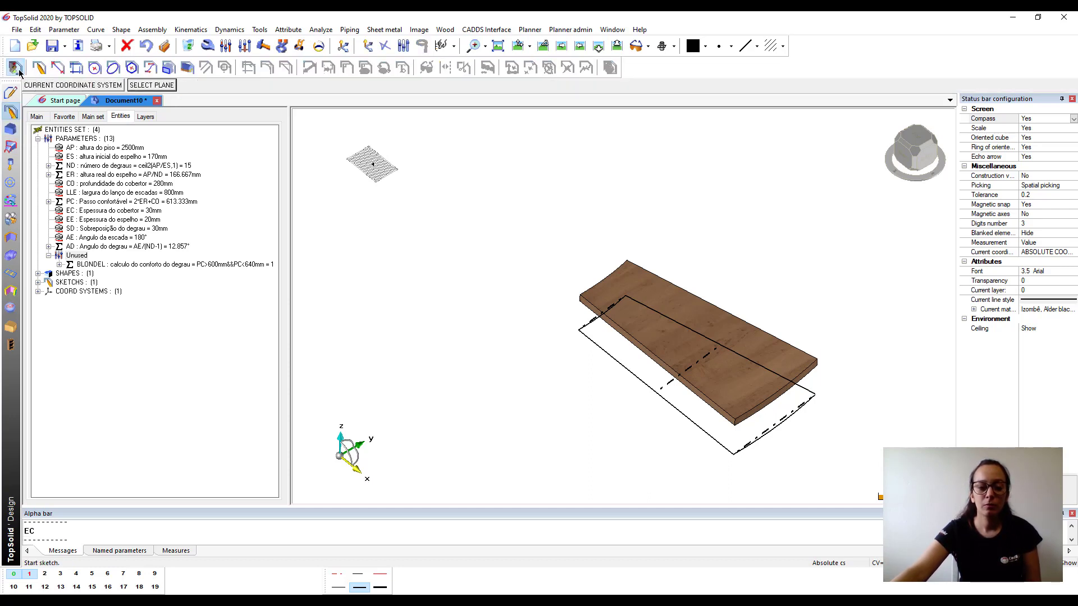
pyautogui.click(70, 88)
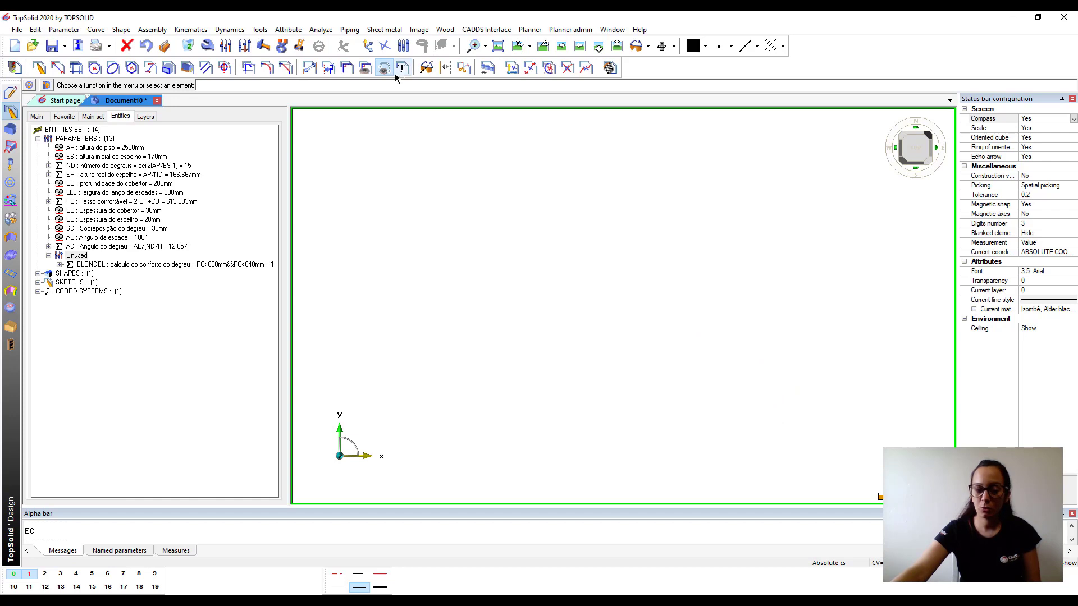
pyautogui.click(474, 45)
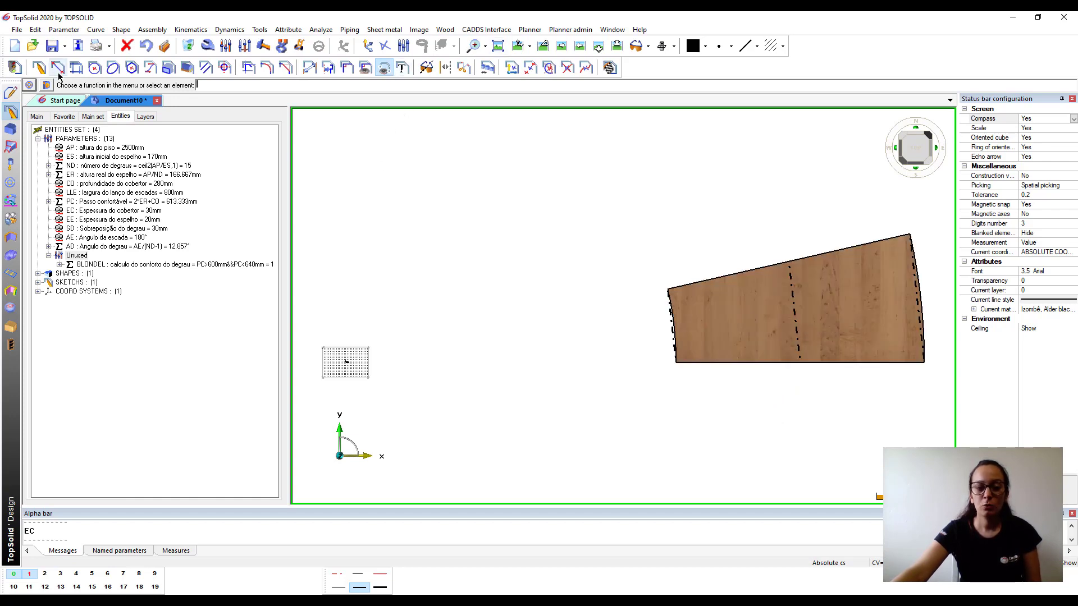
# - Sketch a thin, slightly slanted closed contour for the riser along the tread's lower edge, extending slightly past both ends
pyautogui.click(40, 68)
pyautogui.scroll(-2, 298, 139)
pyautogui.scroll(1, 459, 240)
pyautogui.scroll(3, 459, 239)
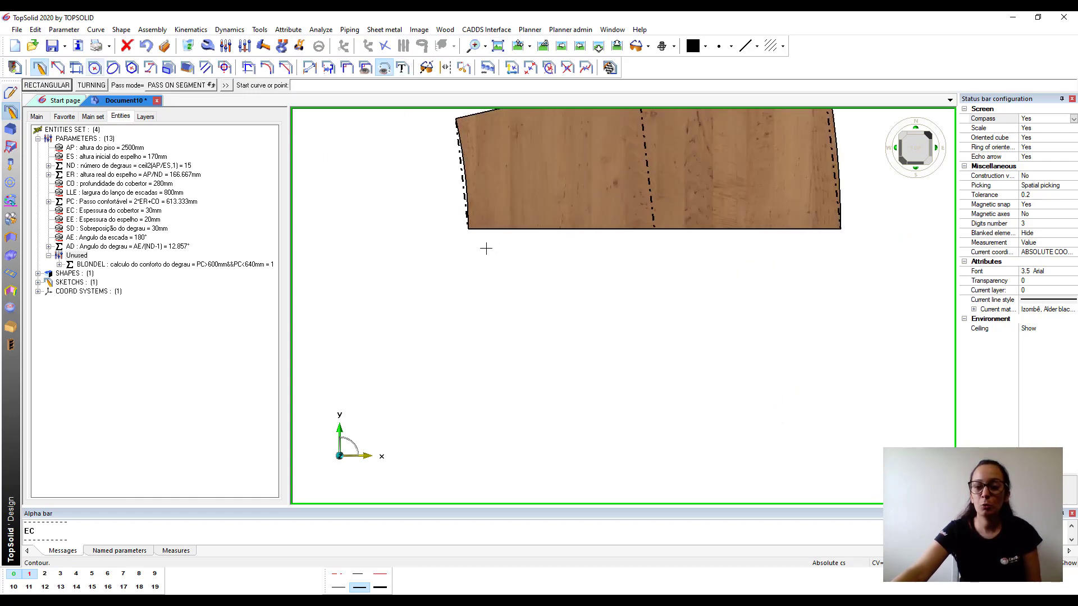
pyautogui.click(449, 209)
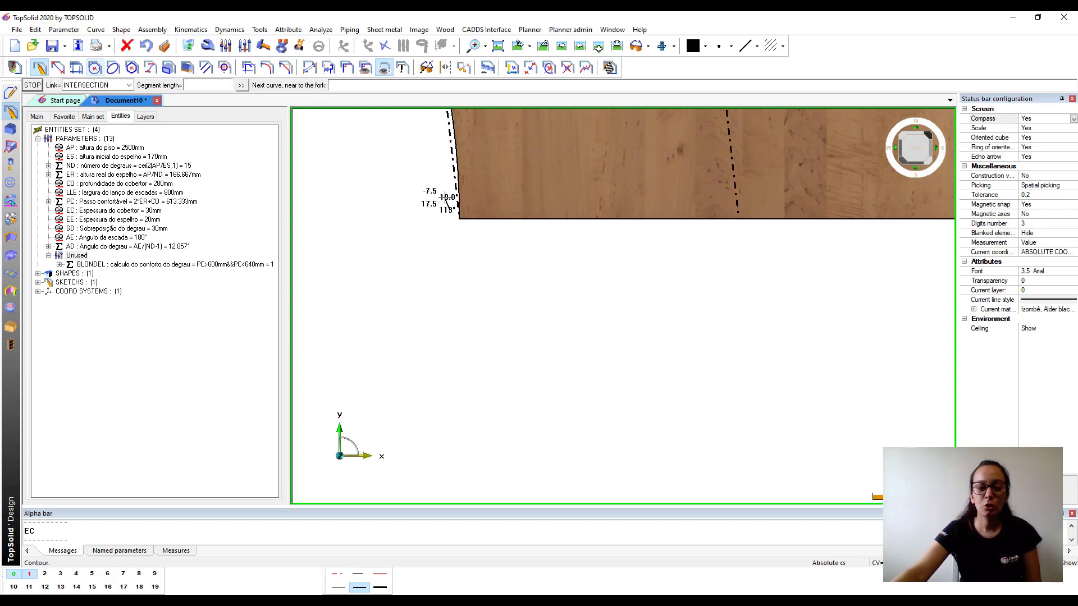
pyautogui.scroll(-2, 450, 198)
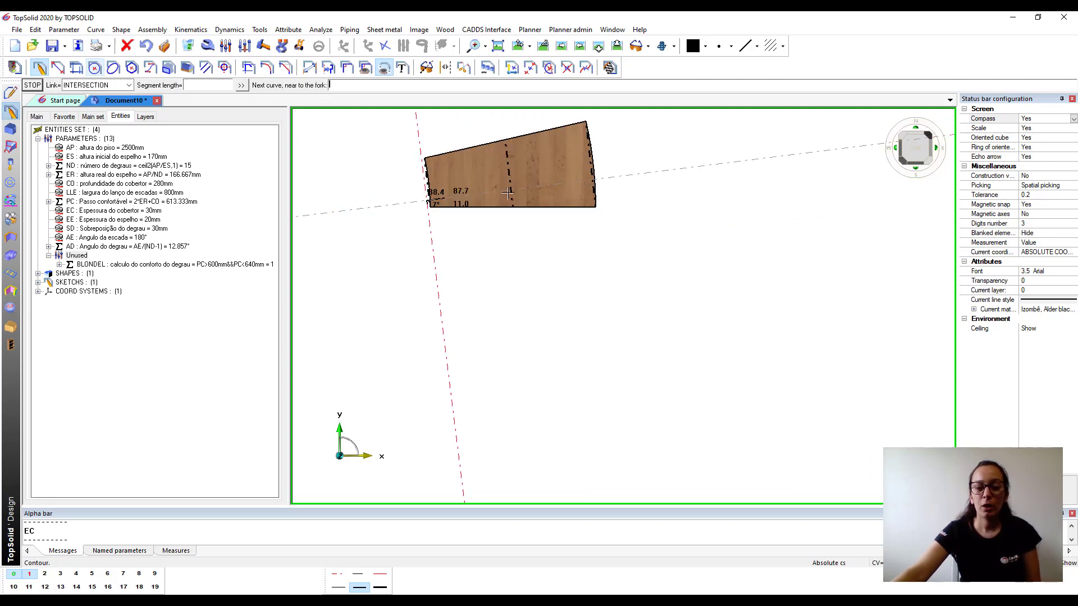
pyautogui.scroll(2, 662, 188)
pyautogui.scroll(-2, 665, 197)
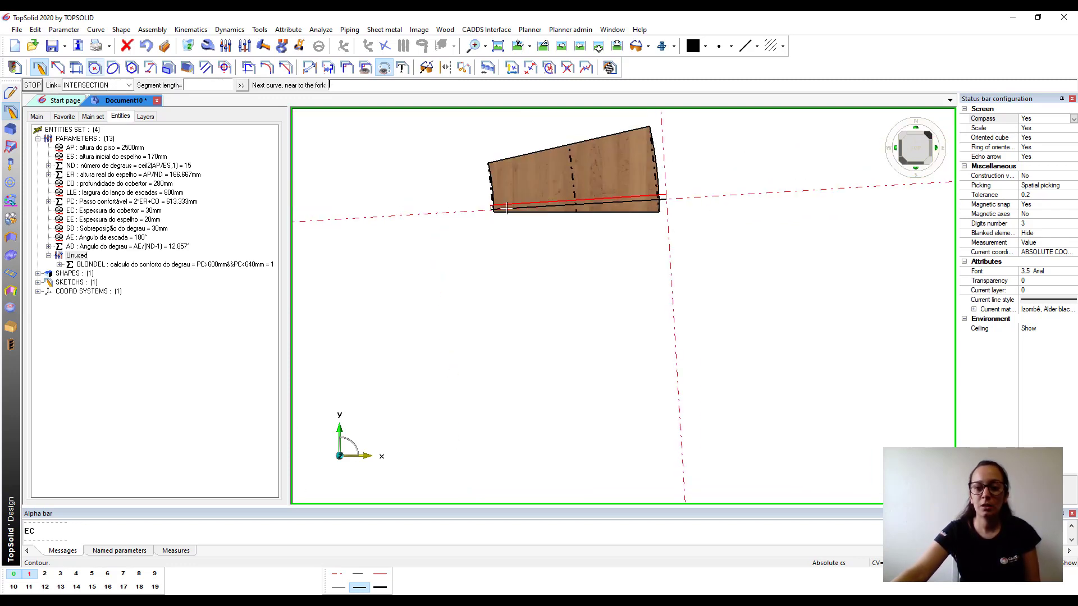
pyautogui.scroll(3, 422, 205)
pyautogui.click(422, 205)
# - Apply a parallel constraint between opposite sides of the thin riser contour
pyautogui.click(351, 68)
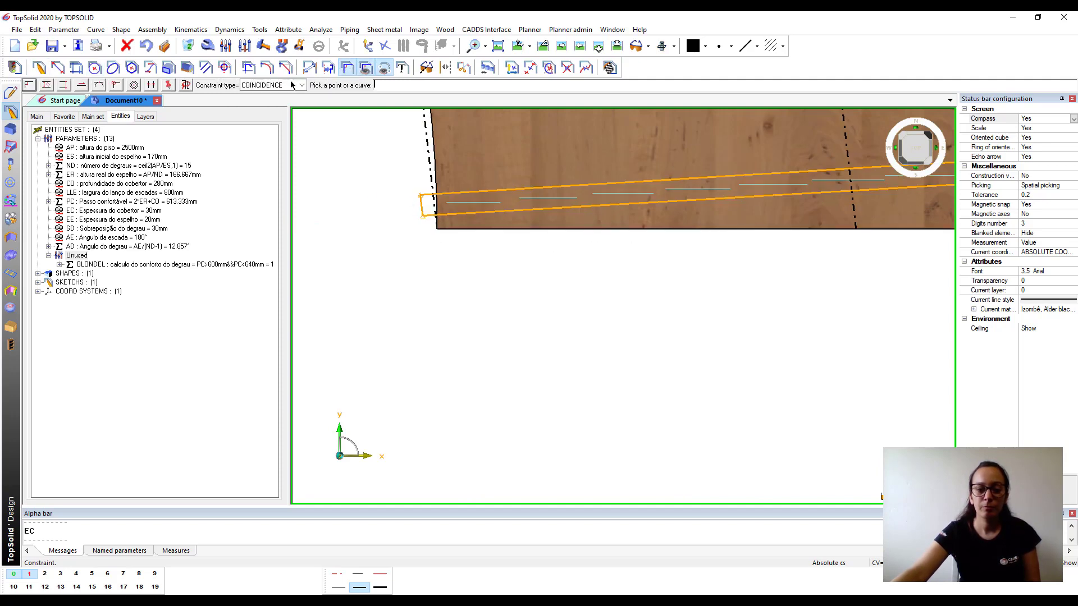
pyautogui.click(304, 85)
pyautogui.click(277, 116)
pyautogui.click(423, 205)
pyautogui.scroll(-2, 424, 205)
pyautogui.scroll(2, 785, 172)
pyautogui.click(776, 190)
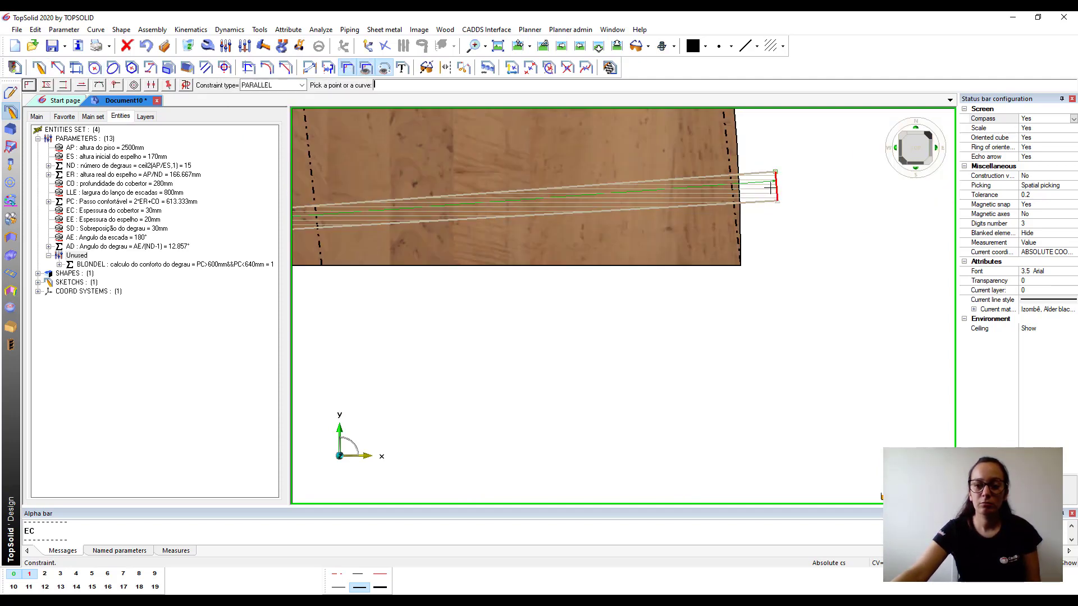
# - Dimension the riser contour's thickness at its right end with the EE parameter
pyautogui.click(309, 67)
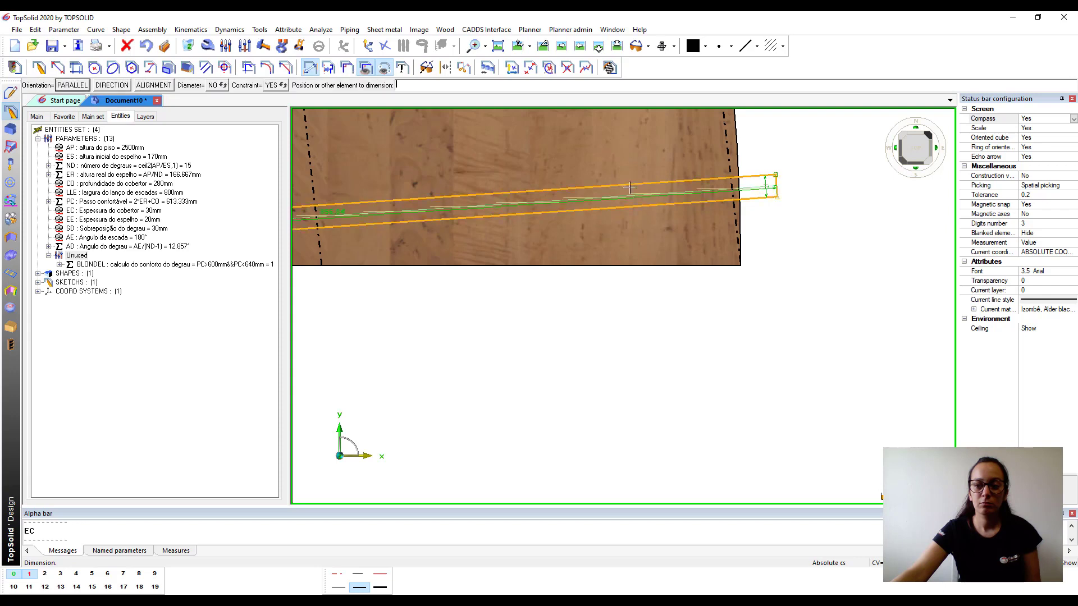
pyautogui.click(777, 187)
pyautogui.click(795, 177)
pyautogui.write('EE')
pyautogui.press('Return')
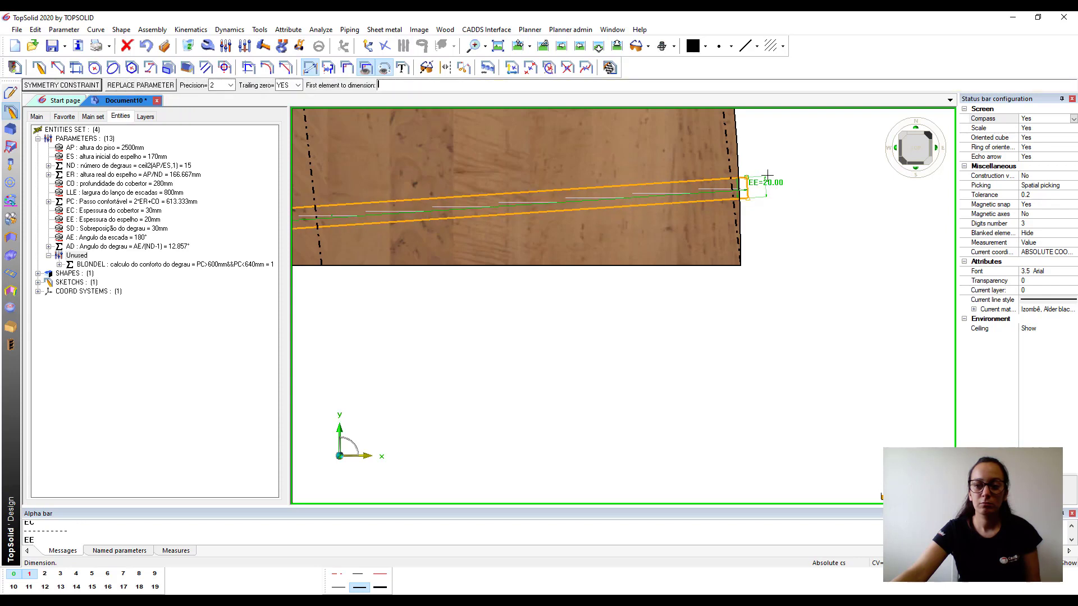
# - Make the end corners of the lower riser contour coincide with the tread's outer and inner side edges
pyautogui.scroll(3, 761, 213)
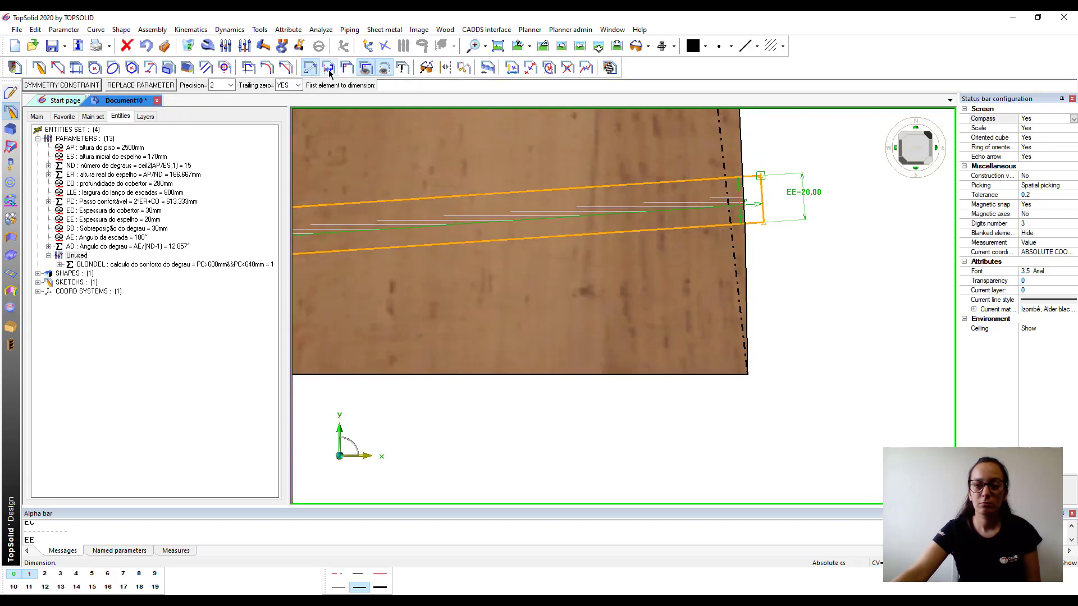
pyautogui.click(347, 67)
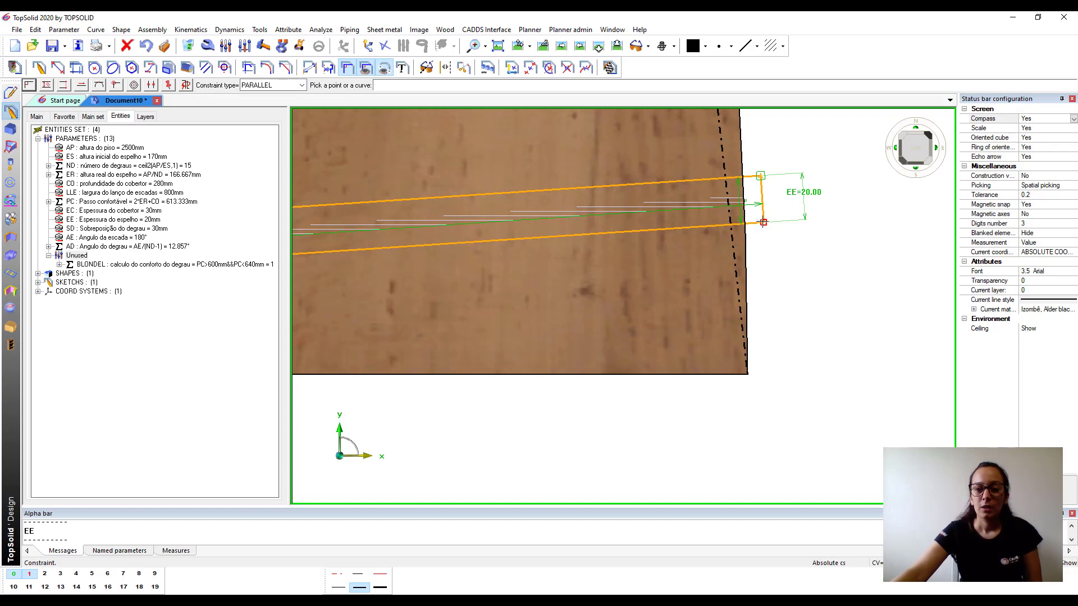
pyautogui.click(302, 85)
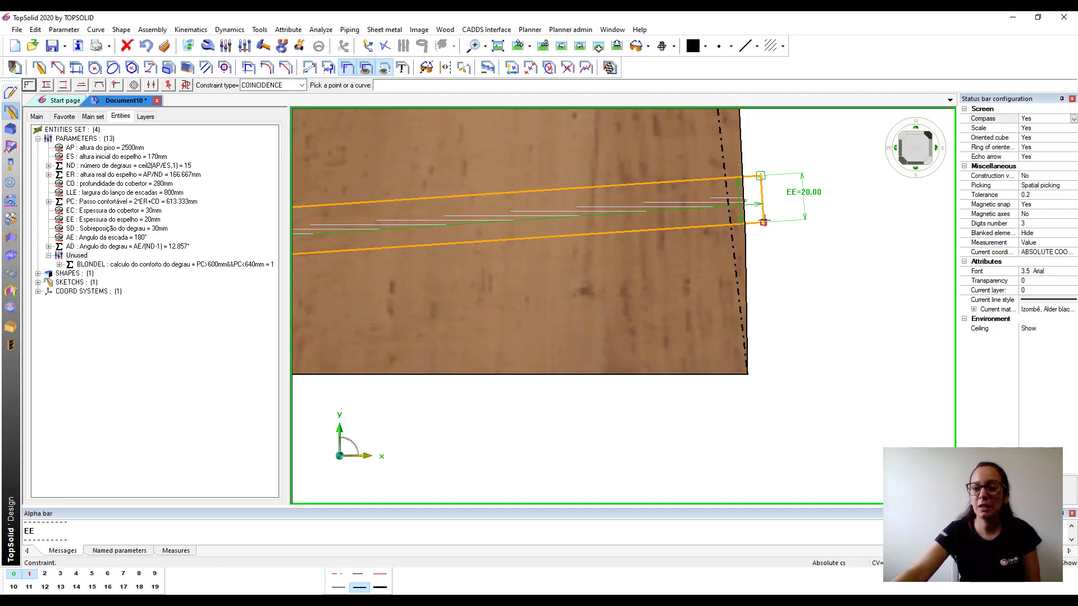
pyautogui.click(761, 176)
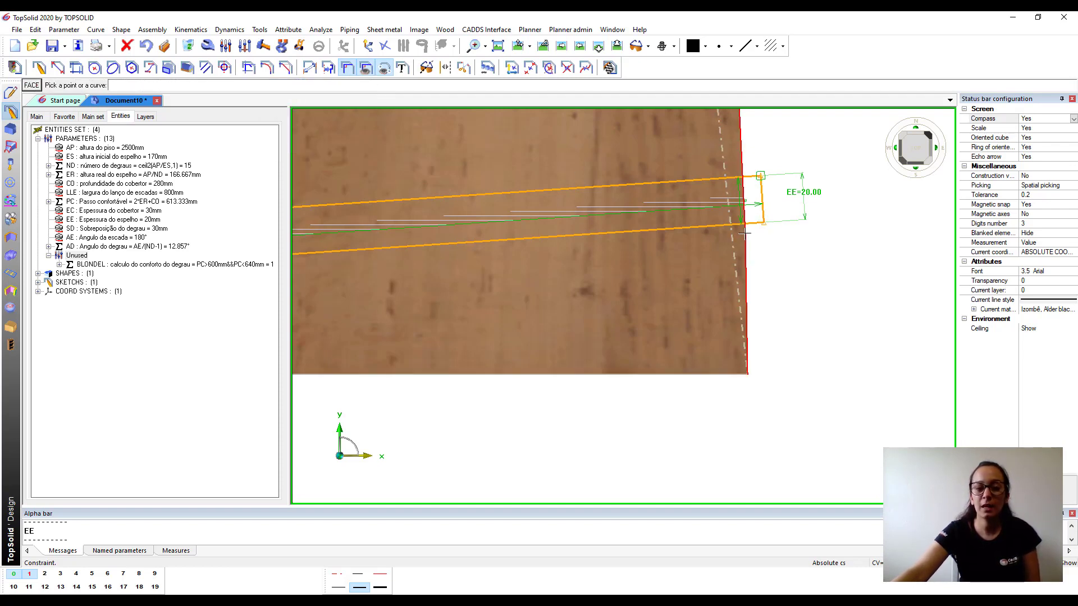
pyautogui.click(746, 234)
pyautogui.scroll(-5, 831, 241)
pyautogui.scroll(6, 584, 257)
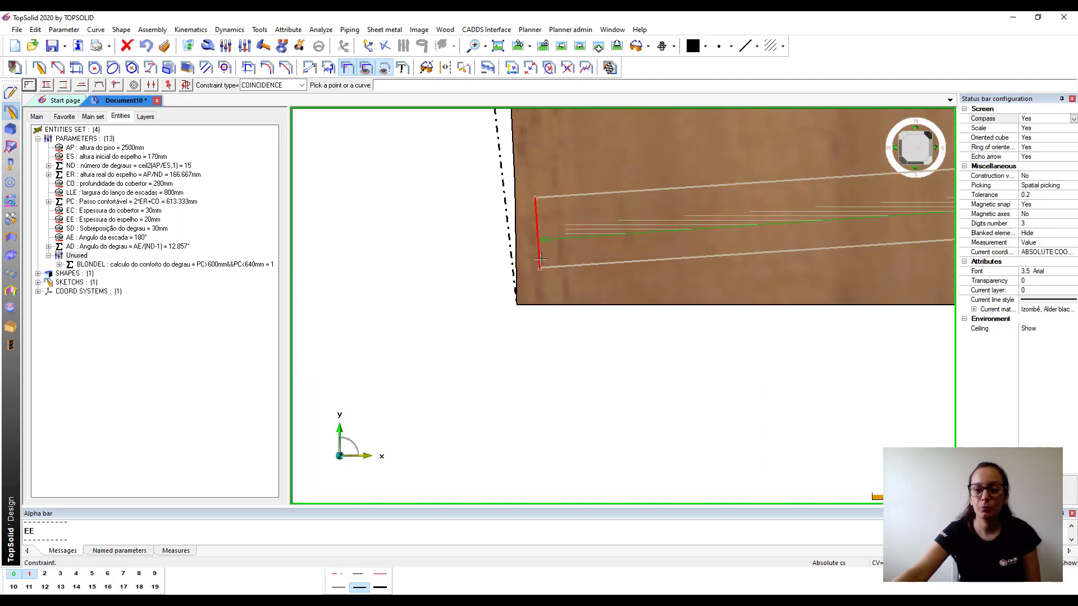
pyautogui.click(535, 196)
pyautogui.click(499, 215)
pyautogui.scroll(-4, 499, 215)
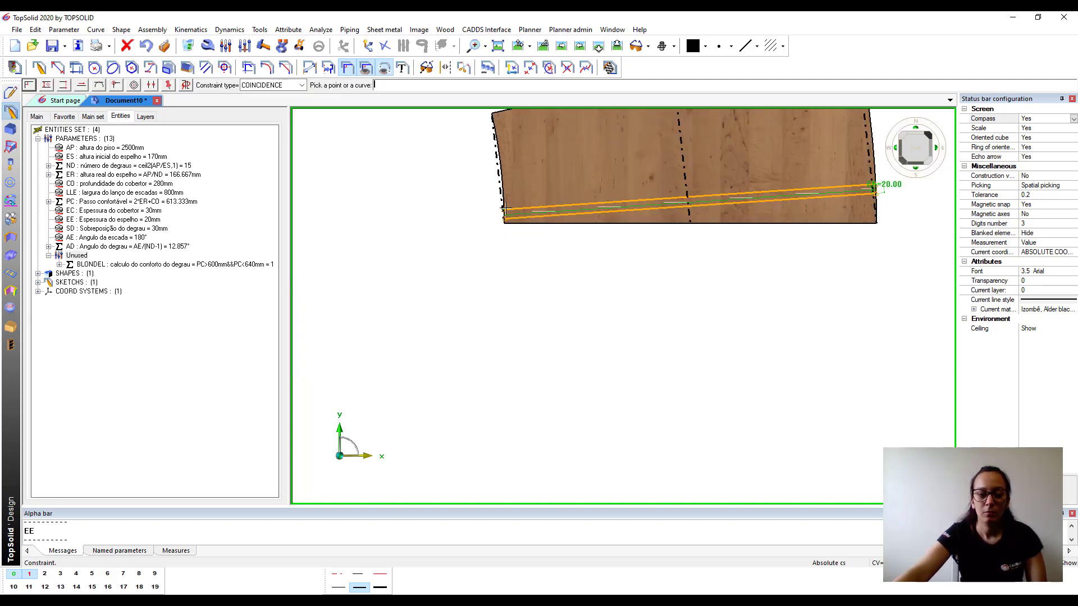
# - Apply a parallel constraint between the lower riser contour's long side and the tread's straight lower edge
pyautogui.click(301, 85)
pyautogui.click(261, 105)
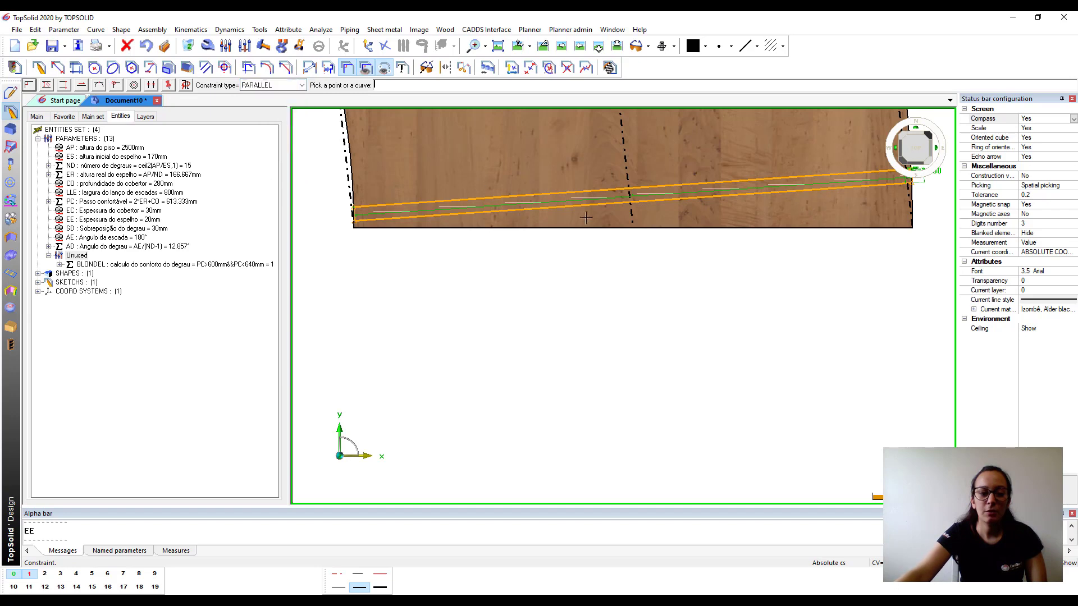
pyautogui.click(572, 207)
pyautogui.click(574, 228)
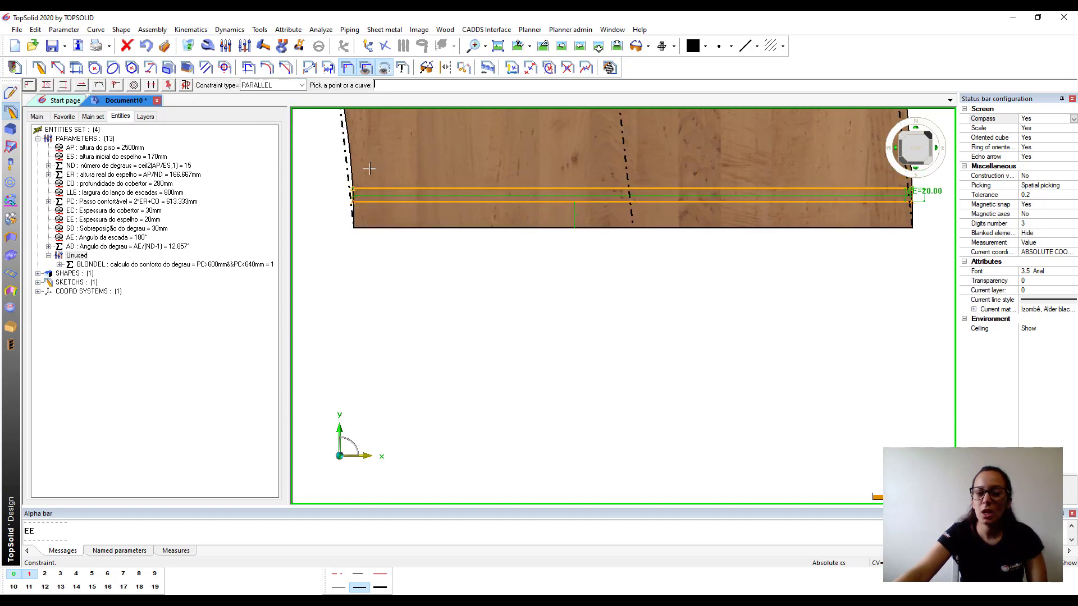
# - Dimension the distance between the lower riser contour and the tread's lower edge with the SD parameter
pyautogui.scroll(3, 346, 186)
pyautogui.scroll(-4, 344, 185)
pyautogui.scroll(2, 409, 187)
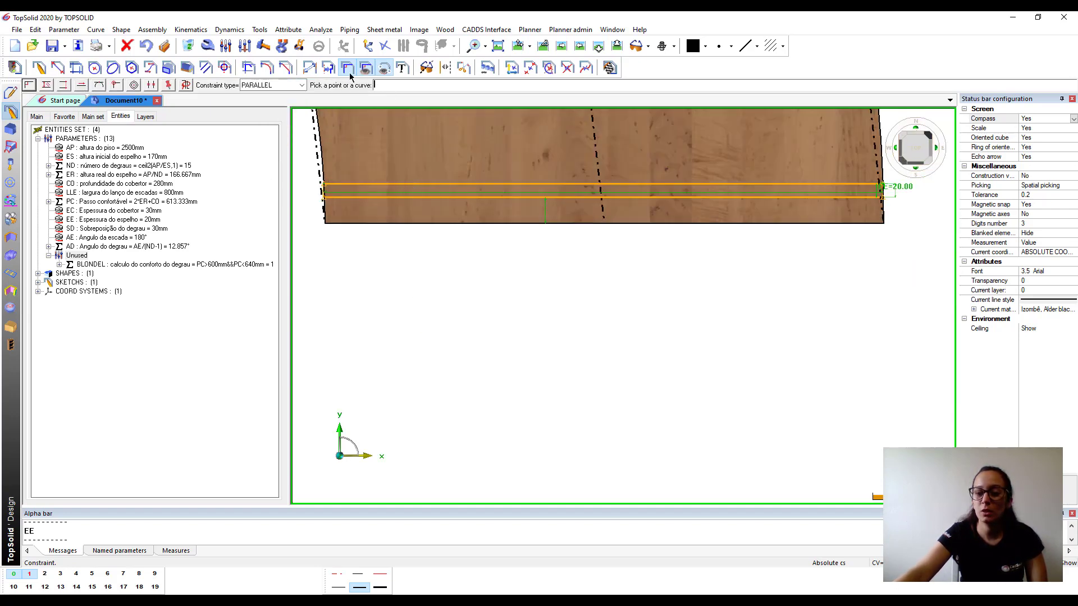
pyautogui.click(310, 68)
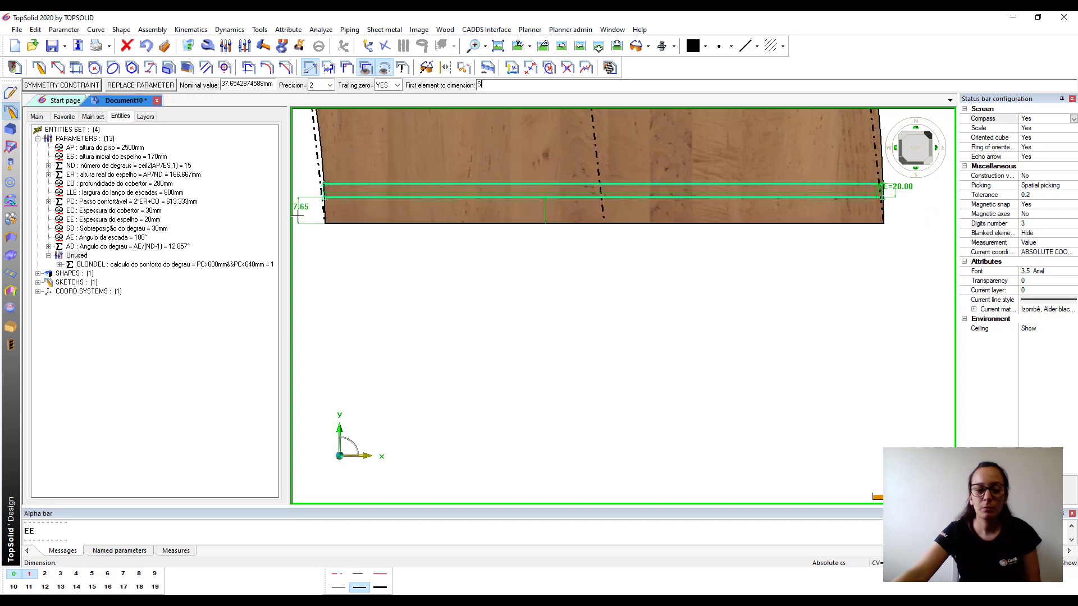
pyautogui.write('SD')
pyautogui.press('Return')
# - Sketch a second thin closed riser contour along the tread's slanted upper edge, extending slightly past its outer end
pyautogui.scroll(-2, 598, 235)
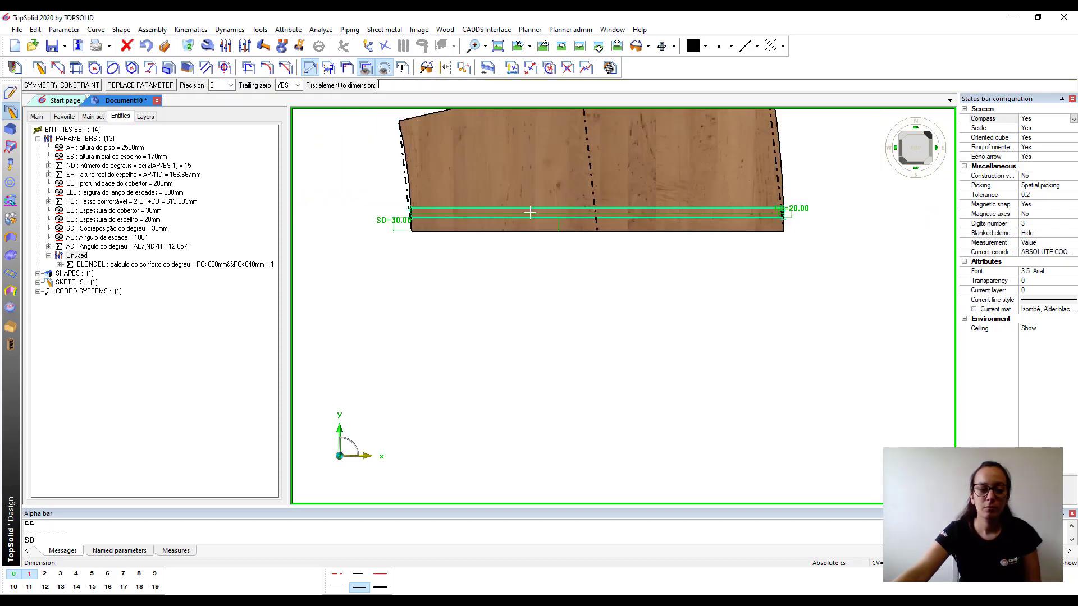
pyautogui.scroll(-1, 546, 226)
pyautogui.scroll(3, 681, 204)
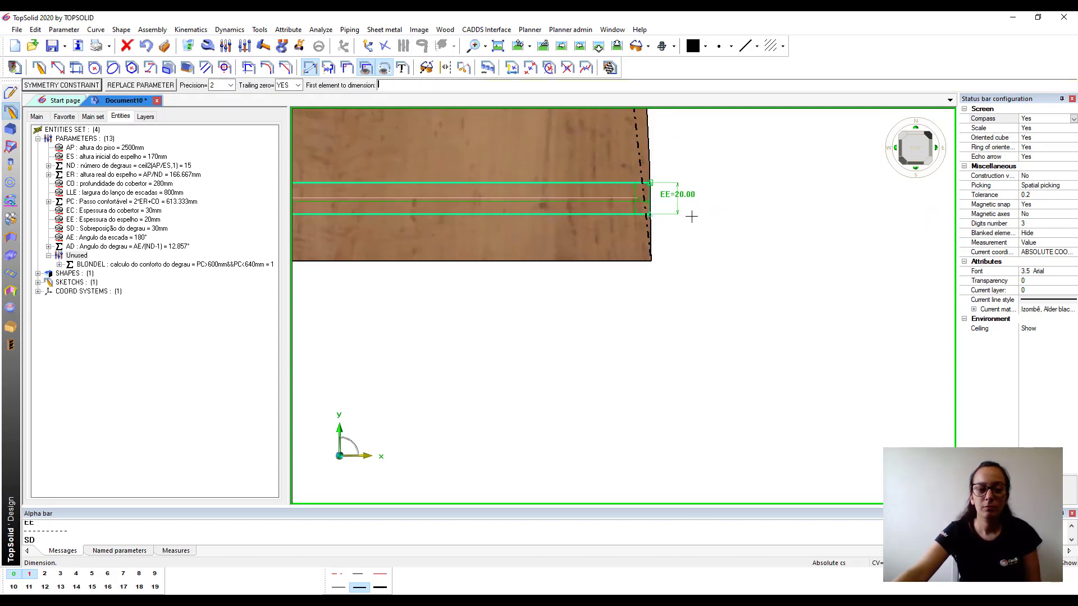
pyautogui.scroll(-3, 623, 153)
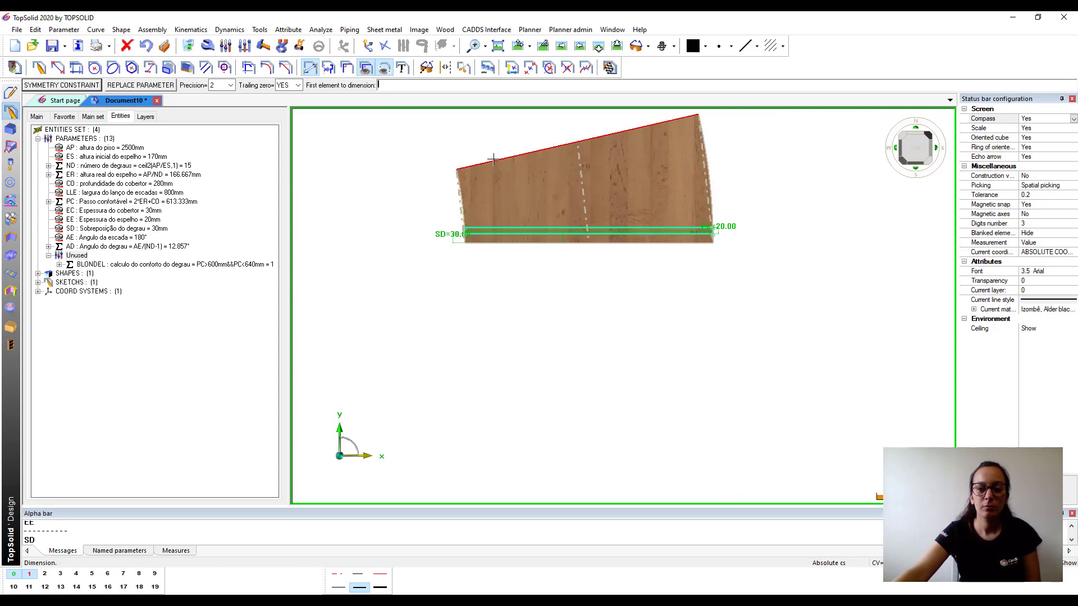
pyautogui.scroll(2, 476, 146)
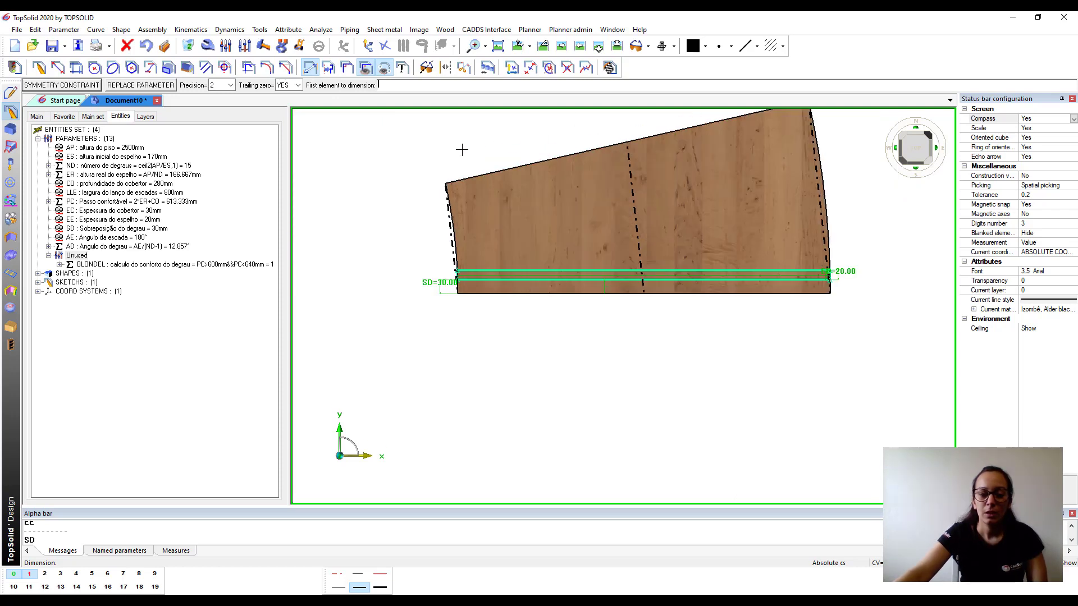
pyautogui.click(40, 68)
pyautogui.scroll(3, 447, 155)
pyautogui.click(444, 220)
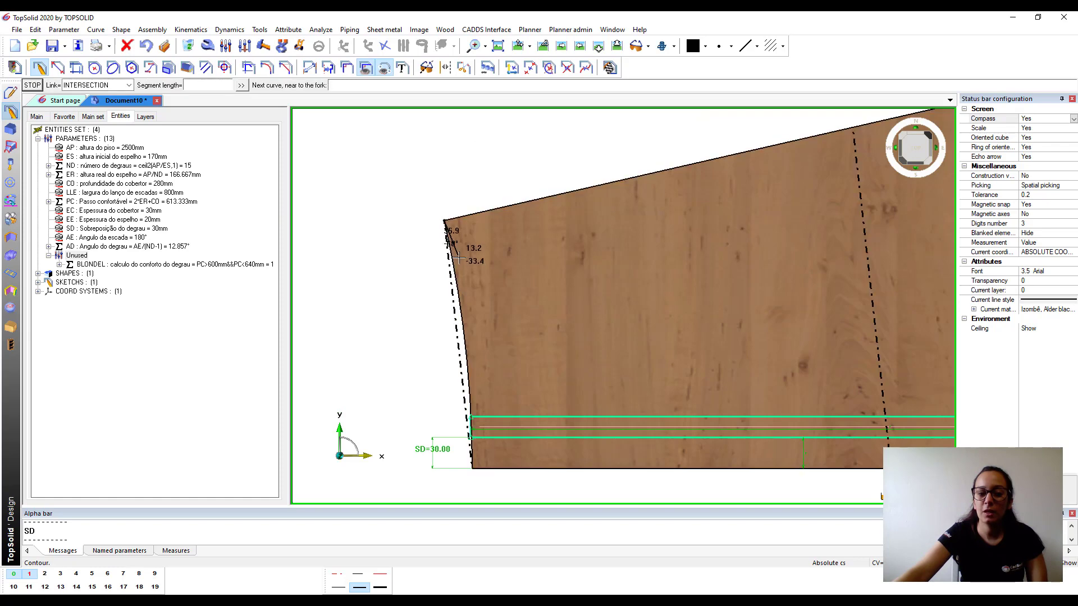
pyautogui.scroll(-3, 459, 258)
pyautogui.scroll(5, 640, 166)
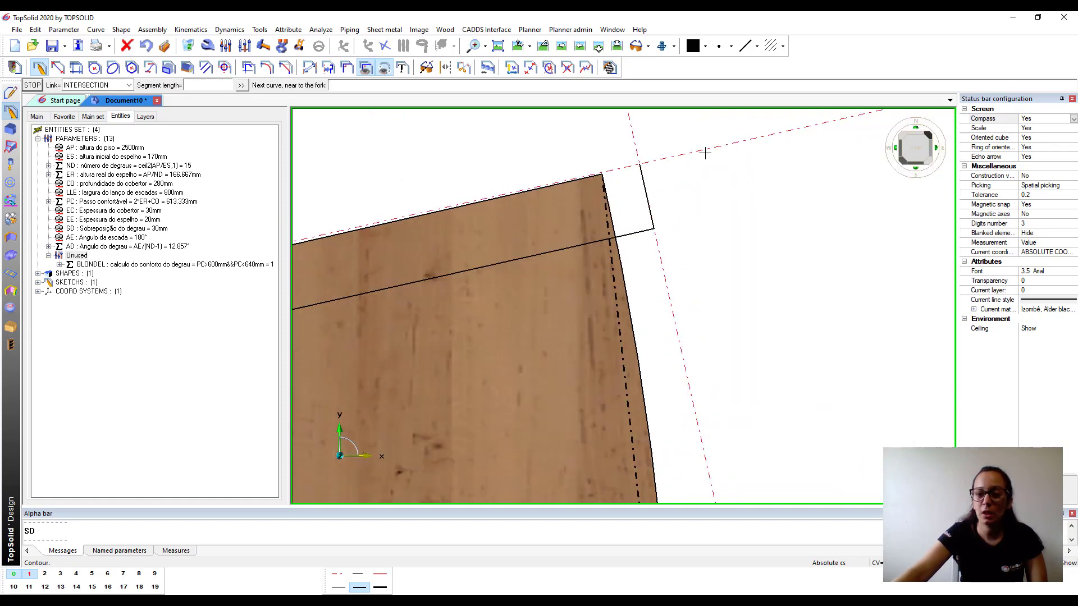
pyautogui.scroll(-2, 705, 152)
pyautogui.scroll(-3, 705, 153)
# - Apply a parallel constraint between sides of the upper riser contour
pyautogui.click(309, 67)
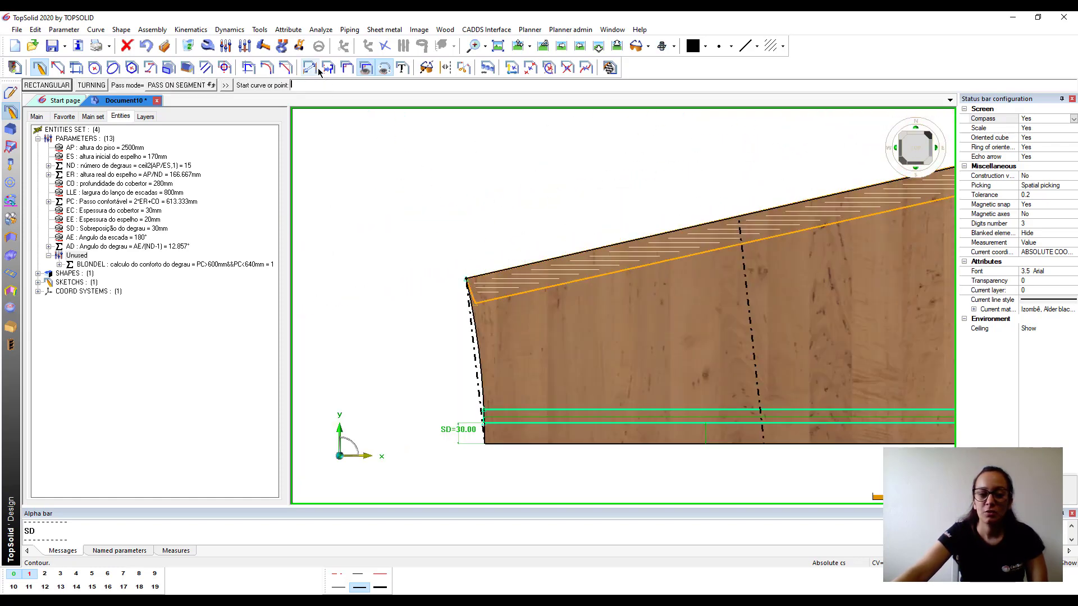
pyautogui.click(347, 67)
pyautogui.scroll(-3, 462, 252)
pyautogui.scroll(5, 578, 241)
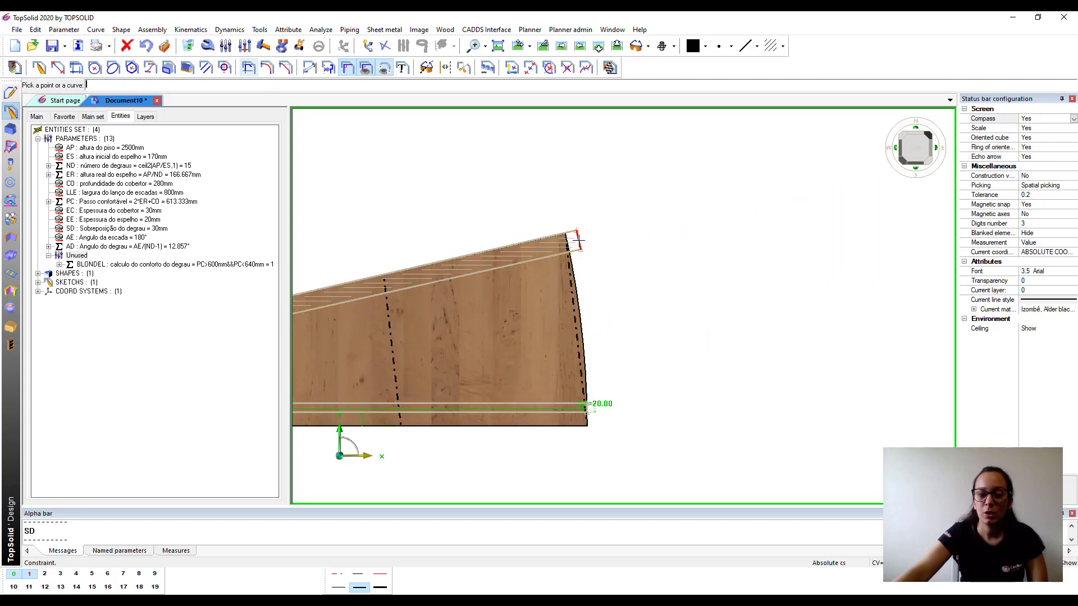
pyautogui.click(578, 242)
pyautogui.click(570, 231)
# - Dimension the upper riser contour's thickness with the EE parameter
pyautogui.click(309, 67)
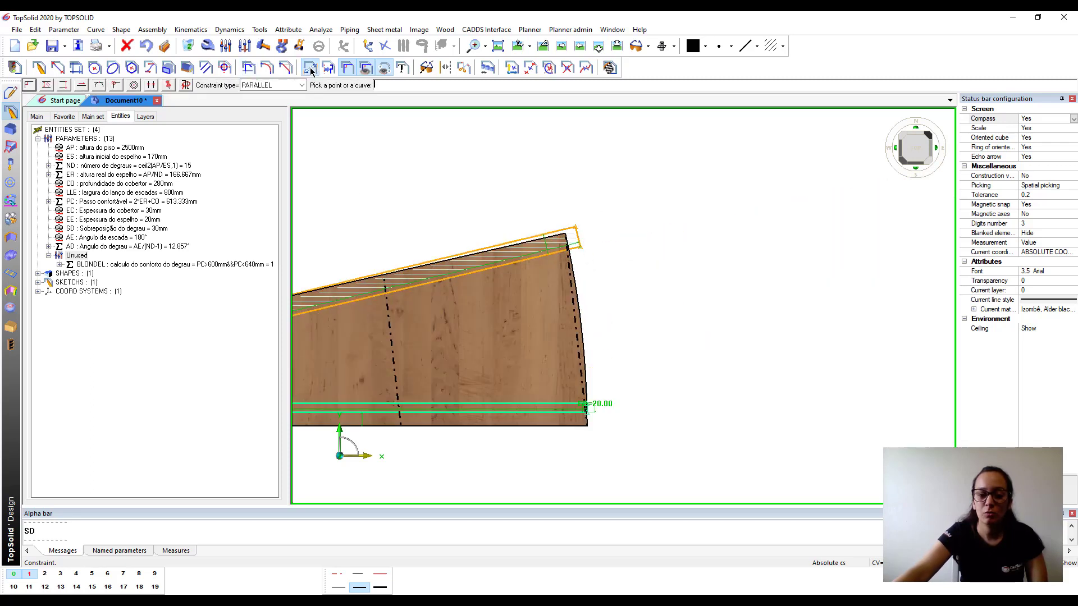
pyautogui.click(511, 262)
pyautogui.click(509, 243)
pyautogui.click(646, 226)
pyautogui.write('EE')
pyautogui.press('Return')
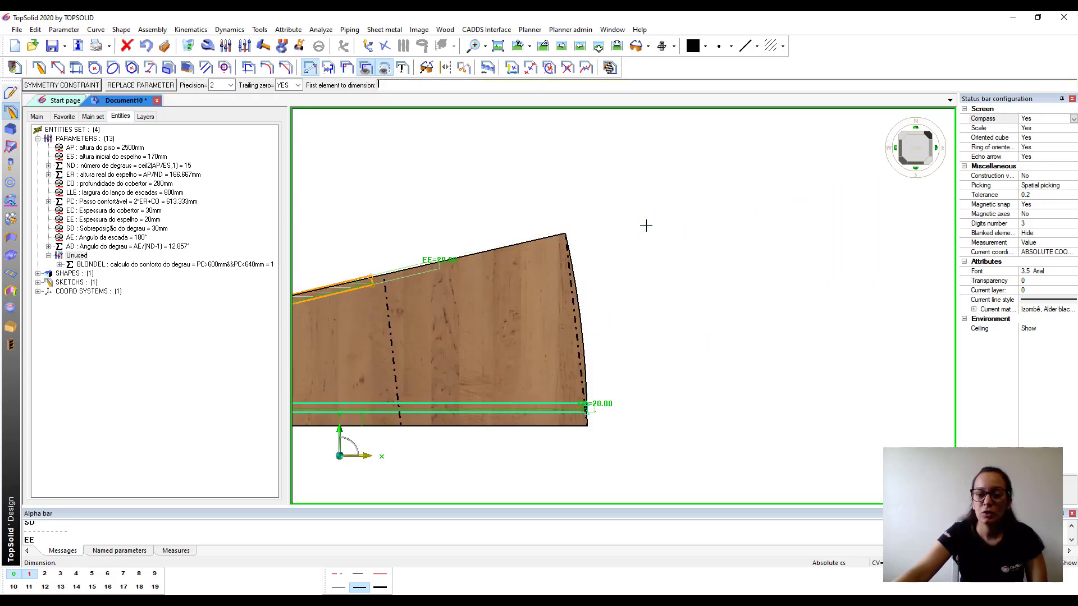
# - Make the upper riser contour's outer end coincide with the tread's upper outer corner and finish the sketch
pyautogui.click(347, 67)
pyautogui.click(301, 85)
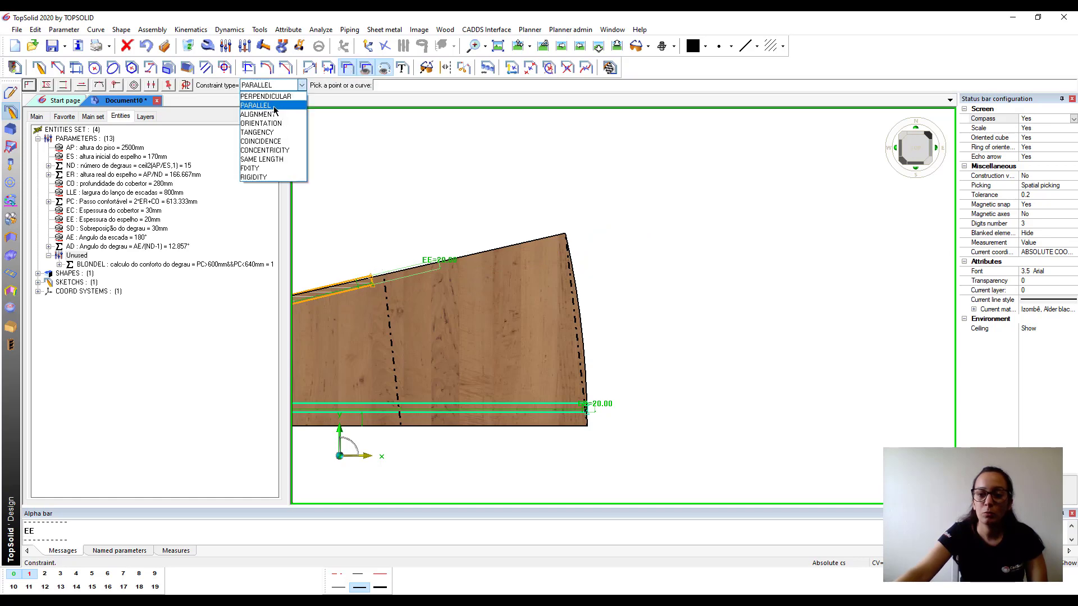
pyautogui.click(269, 141)
pyautogui.scroll(3, 370, 275)
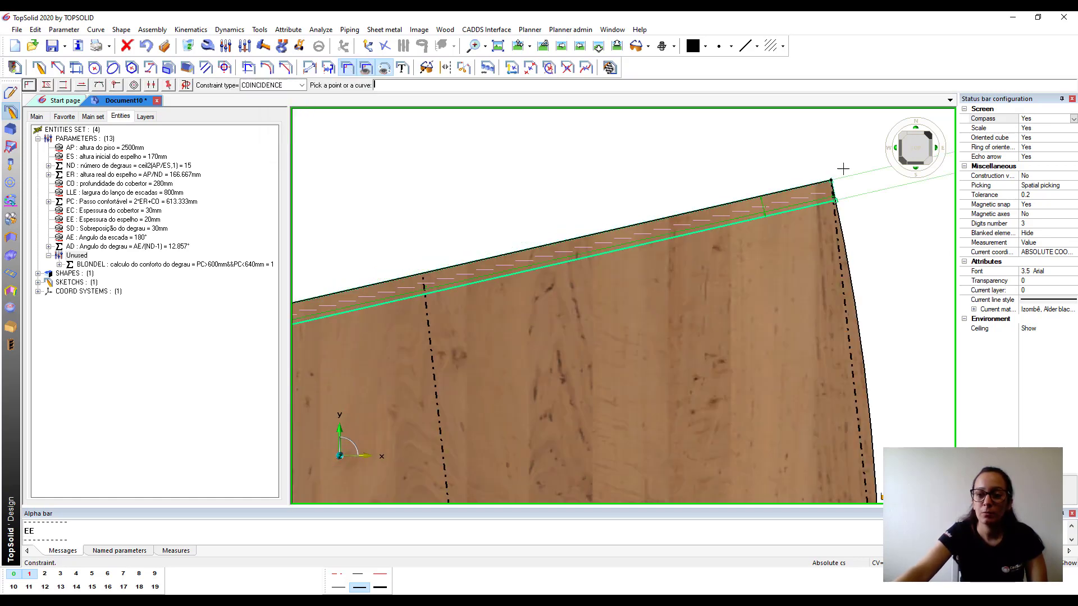
pyautogui.scroll(-4, 843, 169)
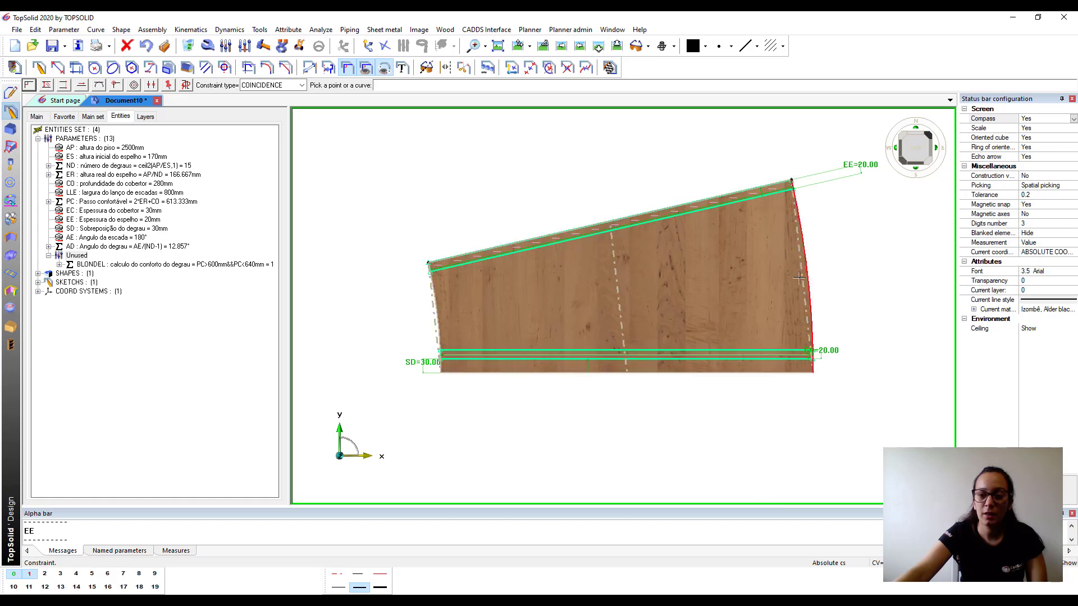
pyautogui.click(611, 68)
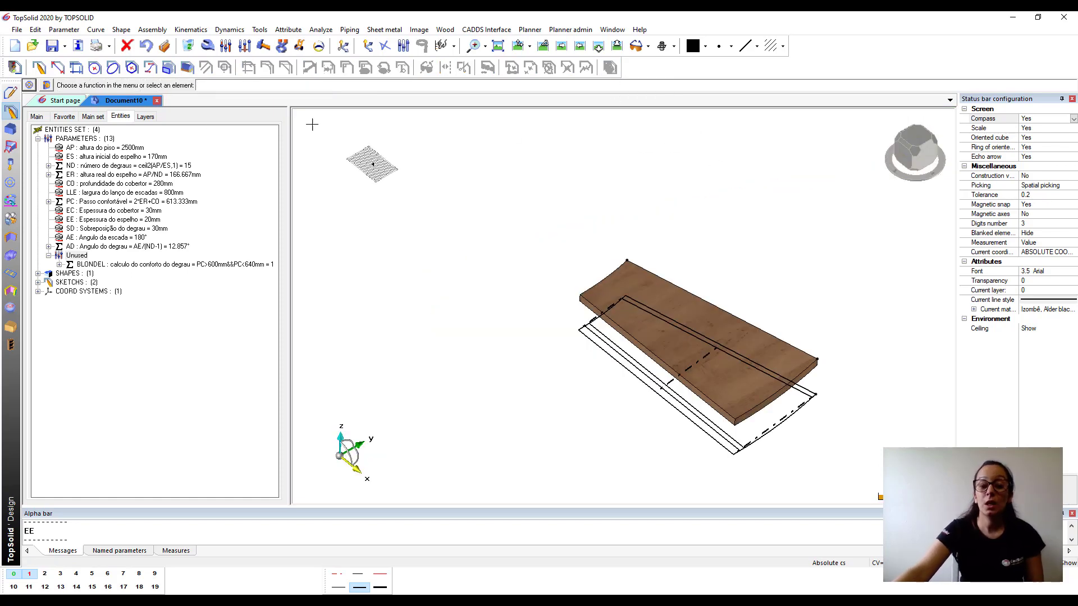
# - Extrude the lower riser contour with a height of ER-EC+10 so it runs into the tread's underside
pyautogui.click(10, 129)
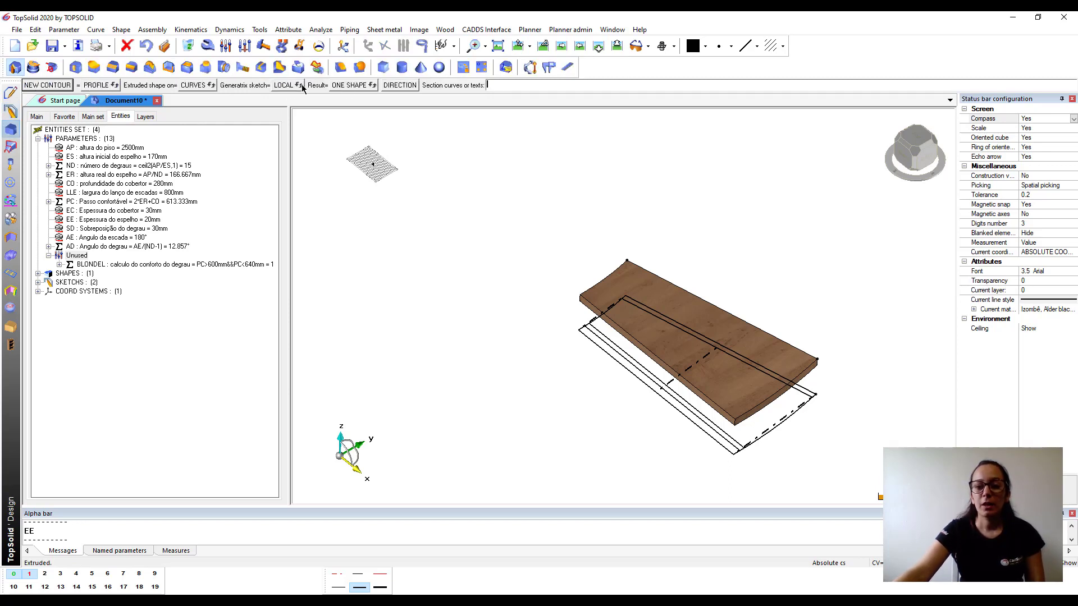
pyautogui.click(596, 334)
pyautogui.scroll(5, 584, 309)
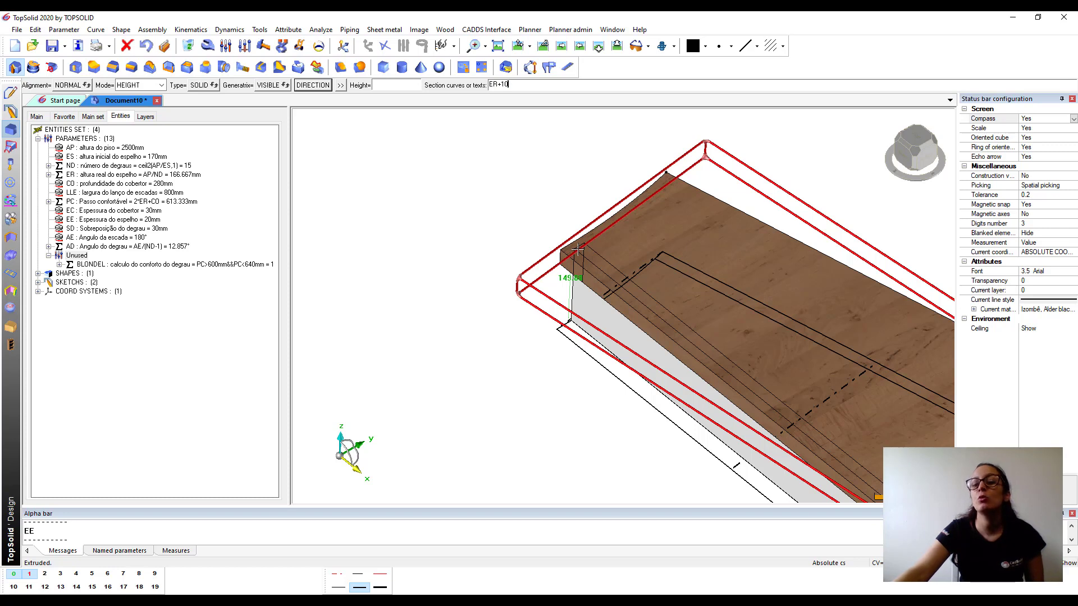
pyautogui.press('BackSpace')
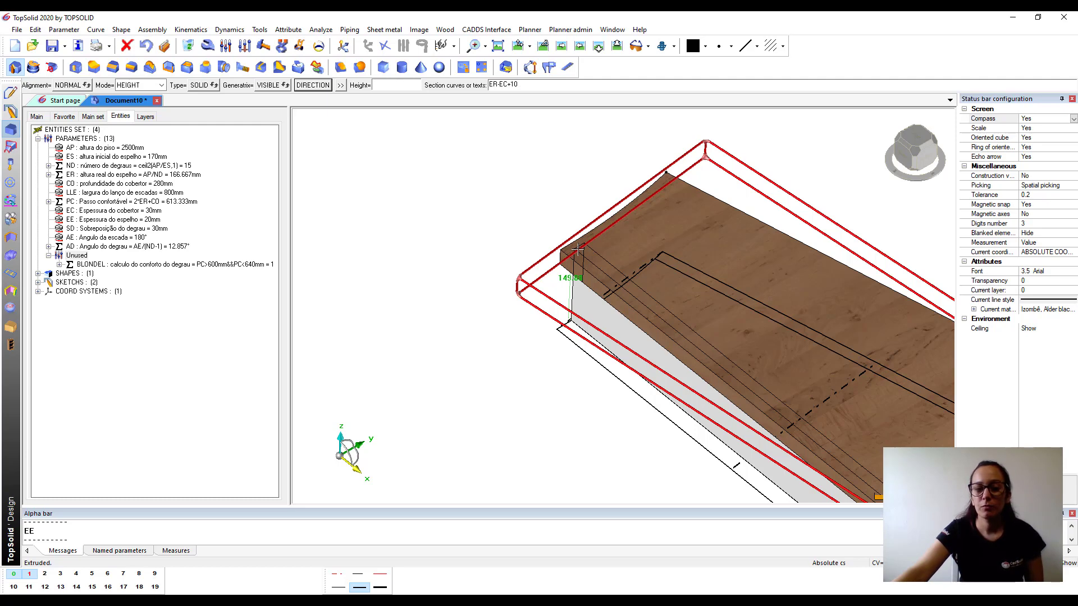
pyautogui.press('Return')
pyautogui.scroll(-4, 514, 217)
pyautogui.scroll(2, 696, 359)
pyautogui.scroll(5, 677, 299)
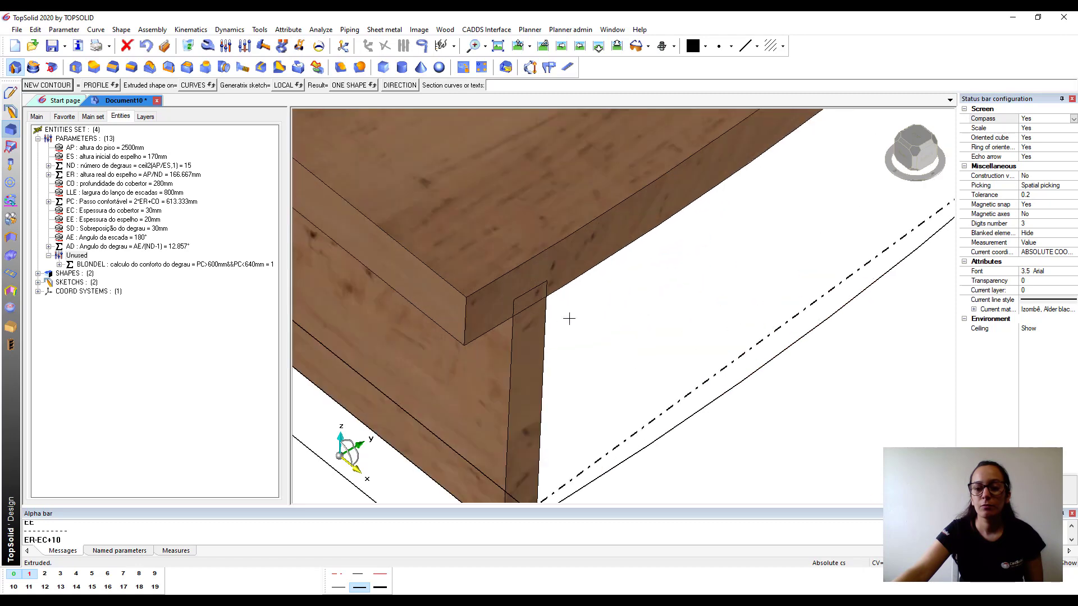
pyautogui.scroll(-5, 508, 268)
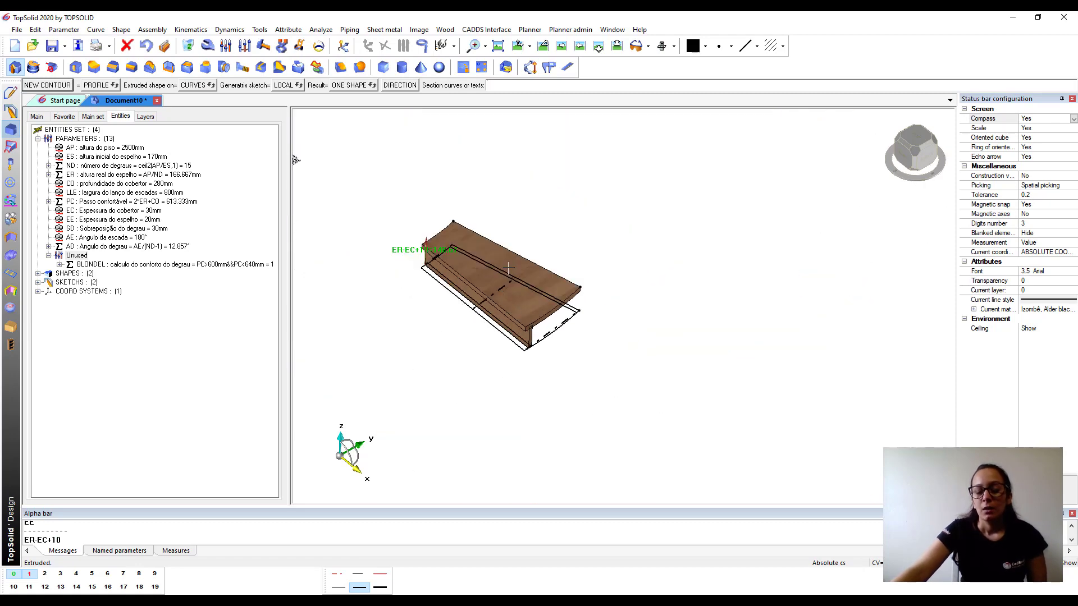
# - Select the upper riser contour for extrusion and offset its start from the curve by the 166.667 mm rise minus 10
pyautogui.scroll(4, 508, 268)
pyautogui.click(625, 349)
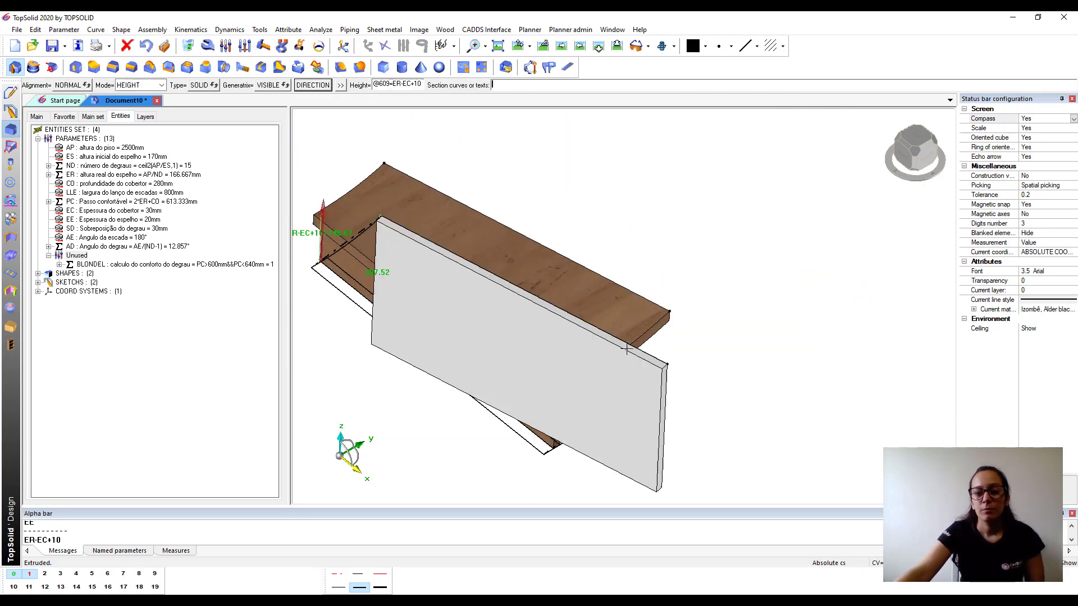
pyautogui.click(340, 85)
pyautogui.click(209, 86)
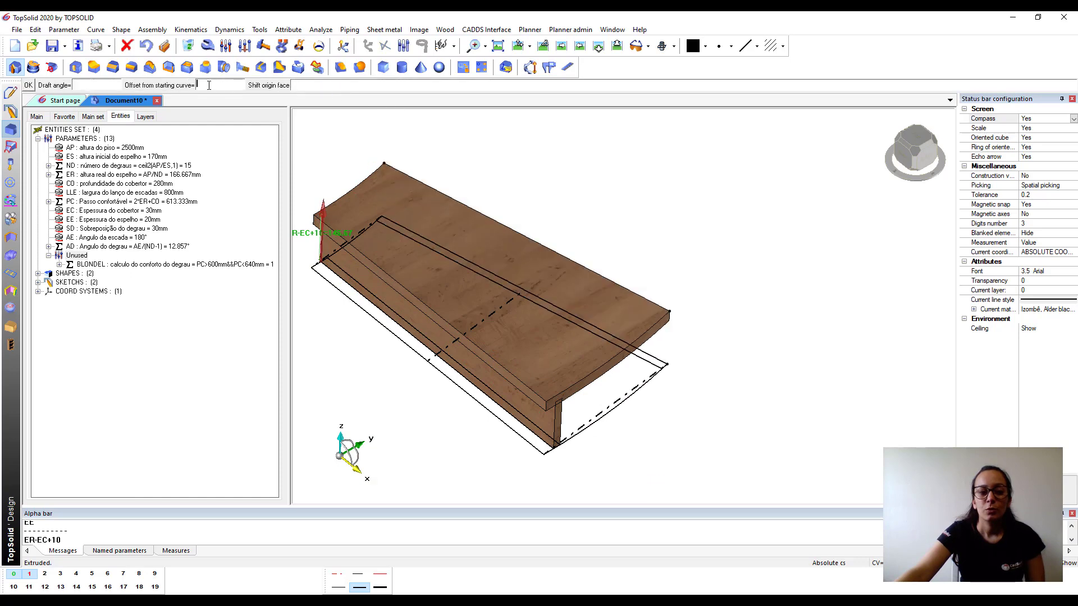
pyautogui.click(445, 224)
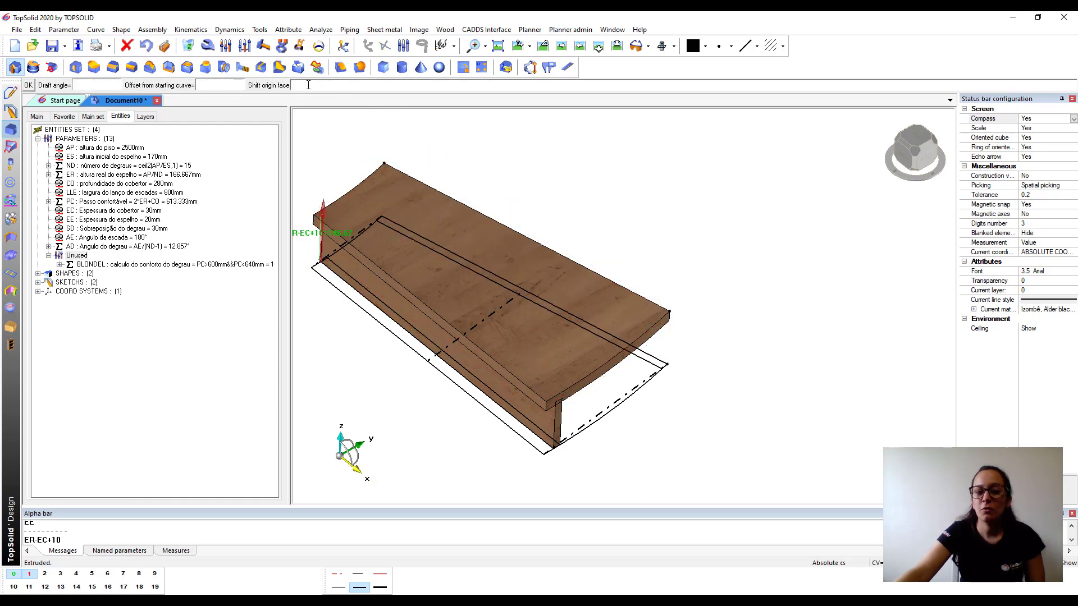
pyautogui.click(229, 84)
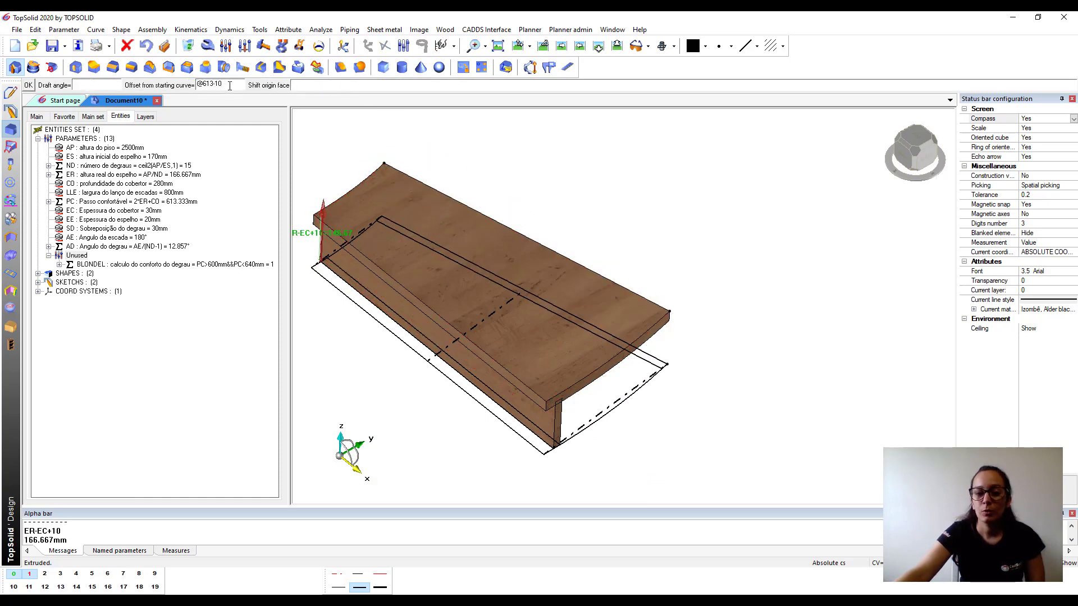
pyautogui.press('Return')
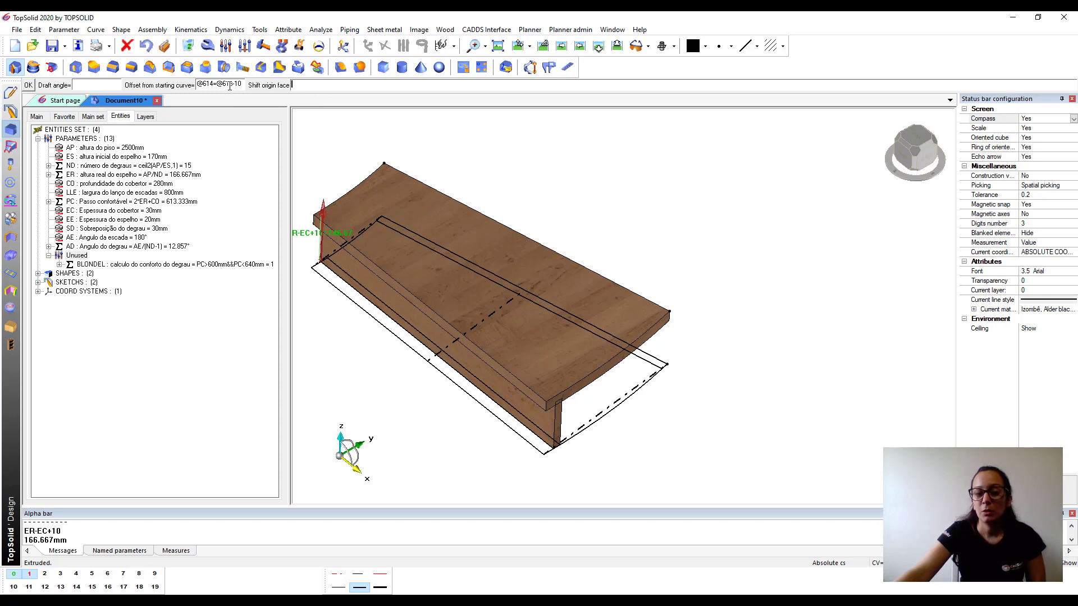
pyautogui.click(28, 86)
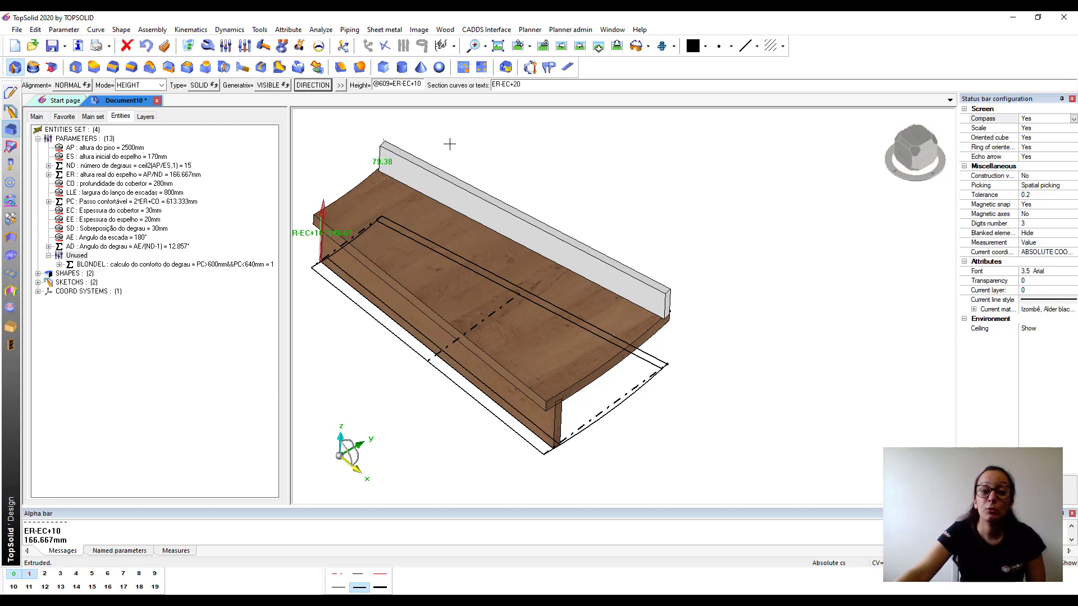
# - Extrude the upper riser contour in height mode, entering a height of ER-EC+20, and finish the extrusion
pyautogui.click(162, 86)
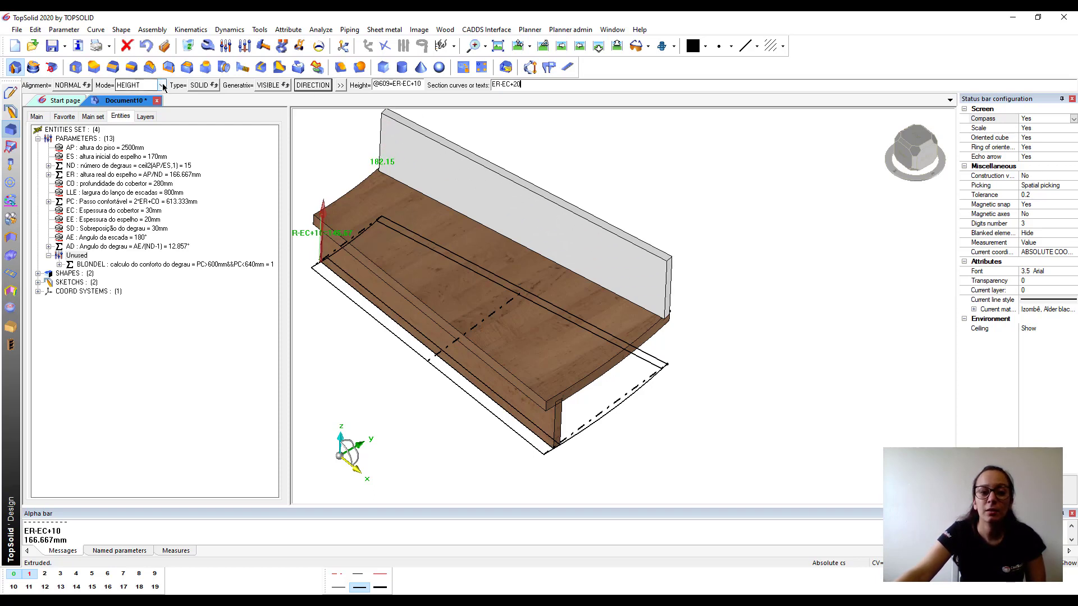
pyautogui.click(162, 86)
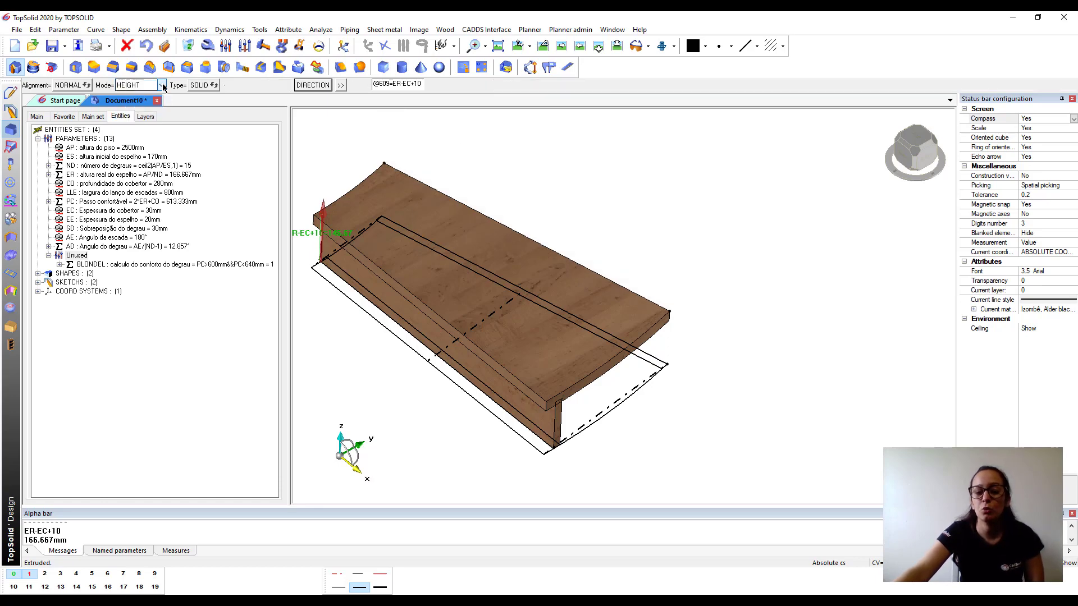
pyautogui.click(534, 130)
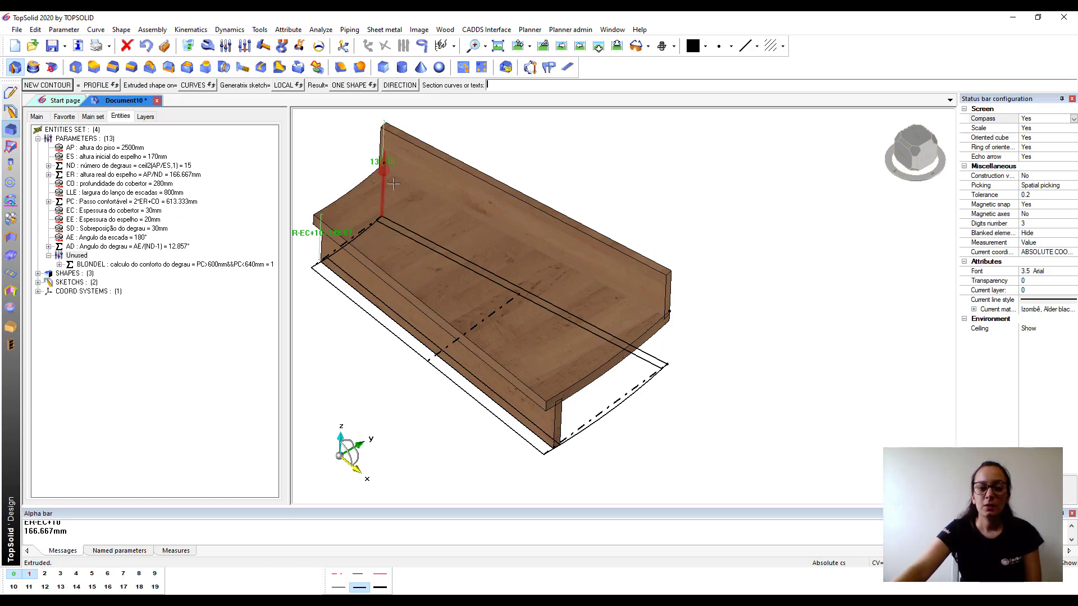
pyautogui.scroll(-1, 562, 249)
pyautogui.scroll(1, 392, 207)
pyautogui.scroll(1, 655, 422)
pyautogui.scroll(-1, 655, 422)
pyautogui.press('Escape')
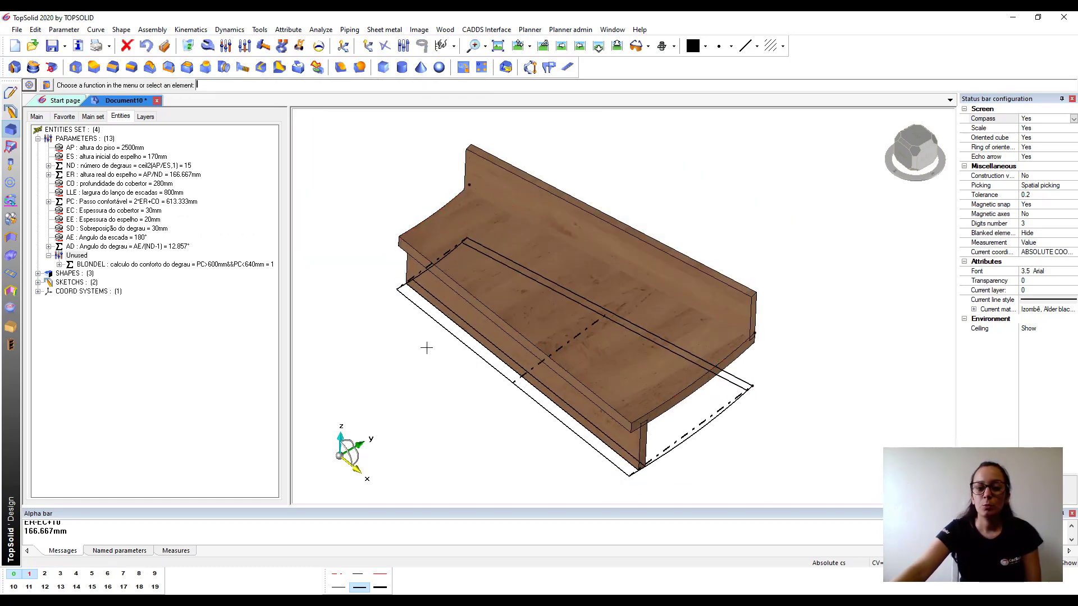
# - Start a wood groove operation on the tread, using its front lower edge as the tool path
pyautogui.moveTo(460, 362)
pyautogui.mouseDown(button='middle')
pyautogui.moveTo(460, 337)
pyautogui.moveTo(459, 352)
pyautogui.mouseUp(button='middle')
pyautogui.scroll(2, 586, 396)
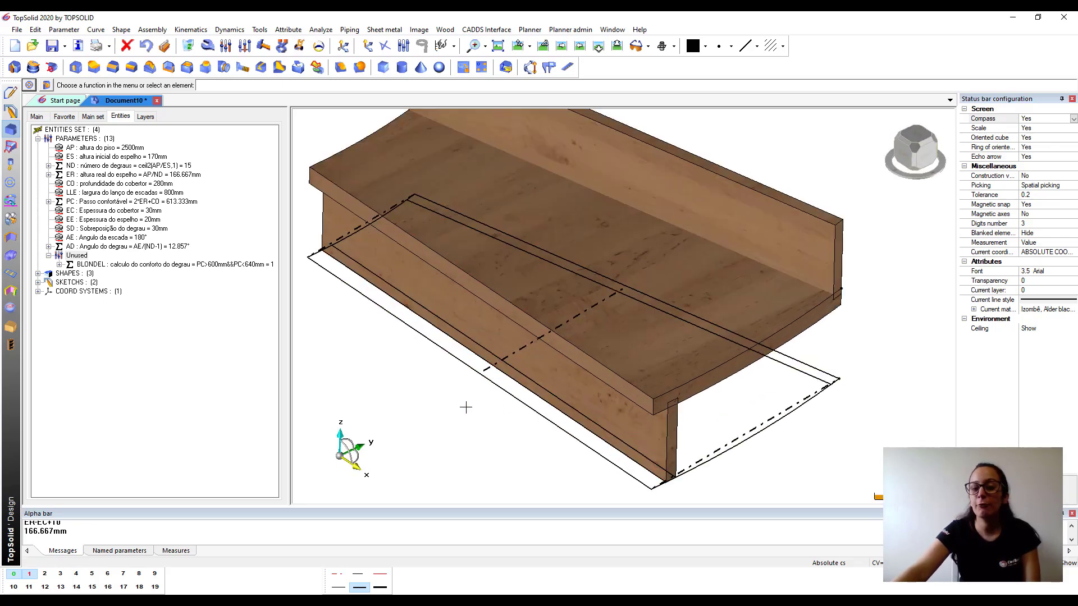
pyautogui.click(11, 326)
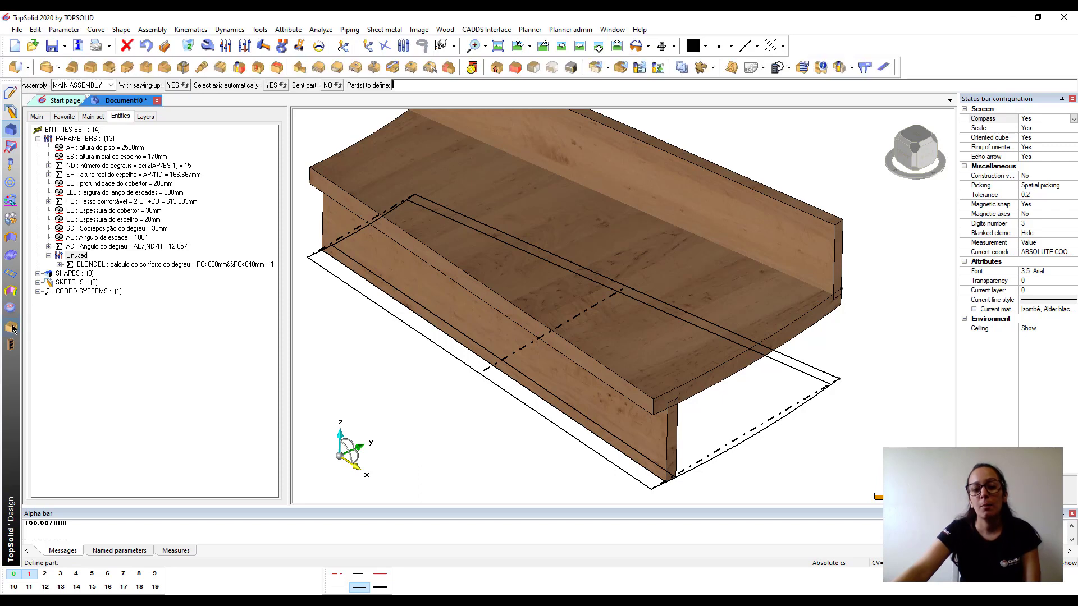
pyautogui.click(145, 68)
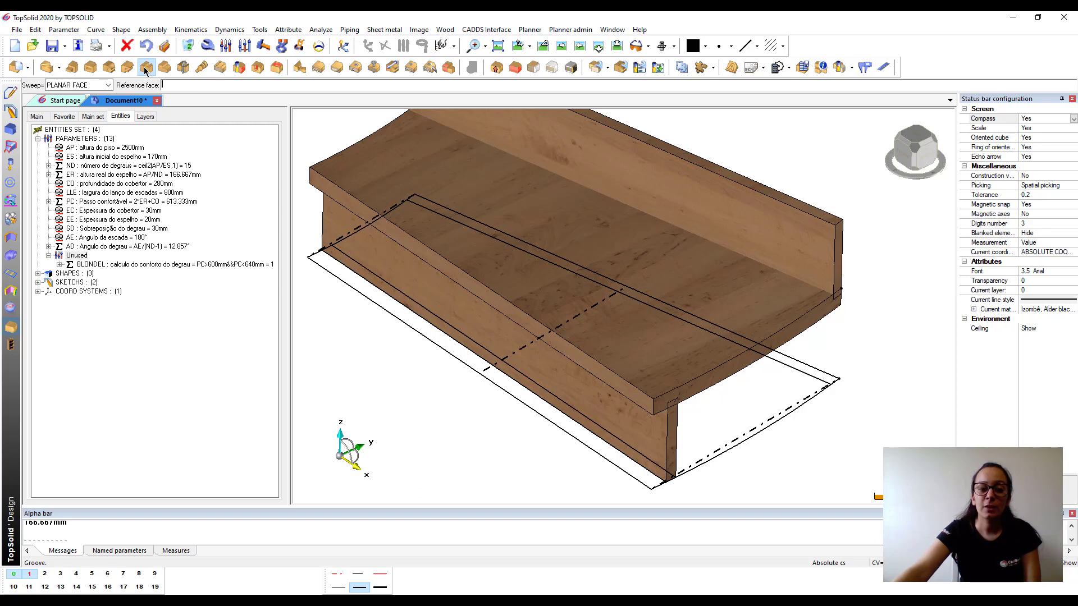
pyautogui.click(436, 262)
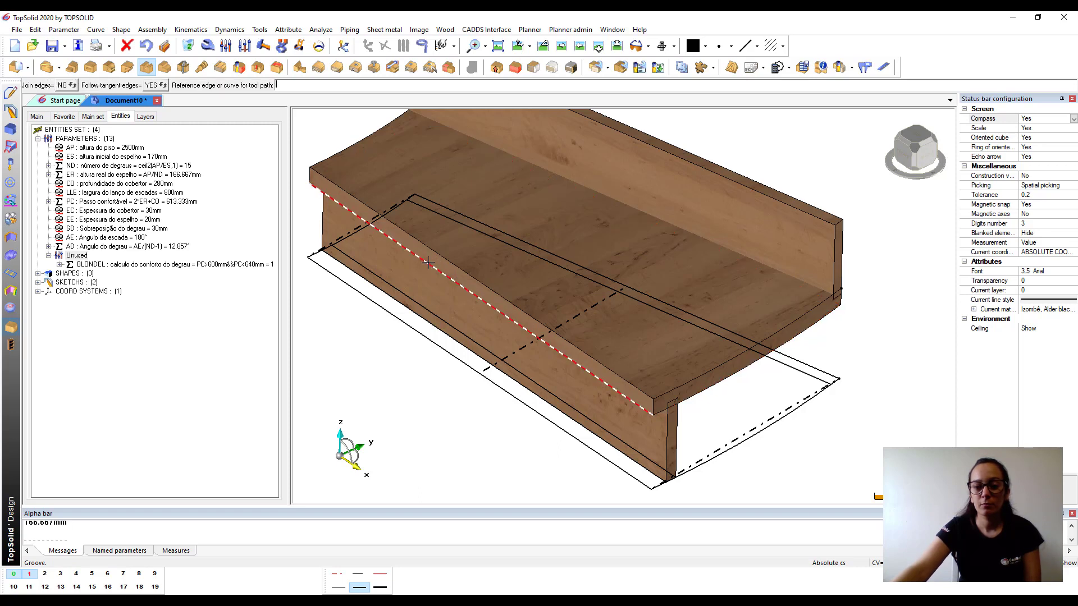
pyautogui.click(428, 262)
pyautogui.middleClick(428, 262)
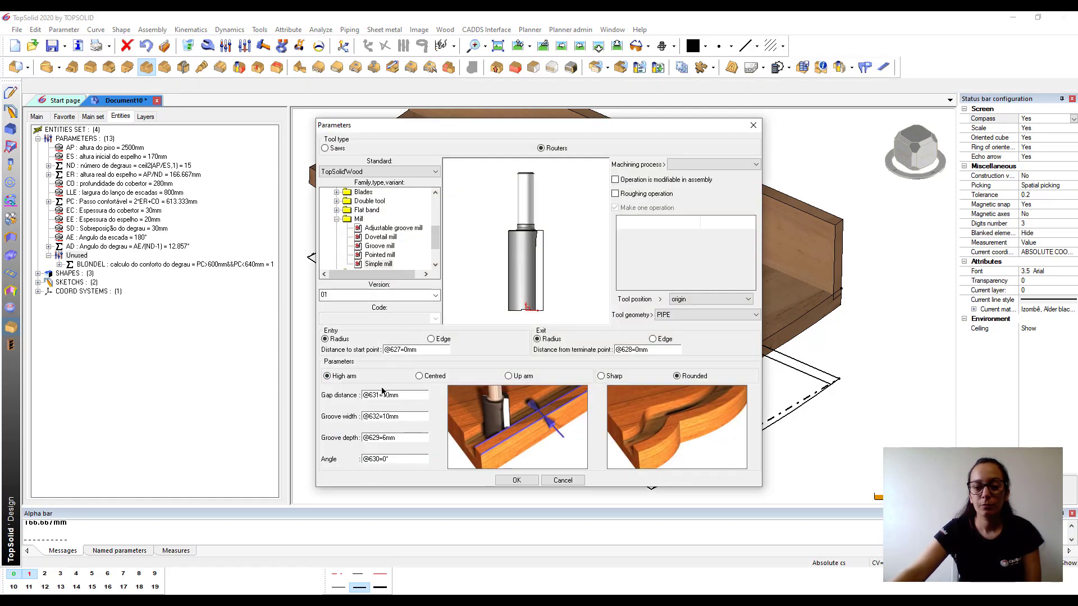
# - Create the front groove with its gap distance set to SD, its width set to EE, and a new depth
pyautogui.doubleClick(393, 395)
pyautogui.write('SD')
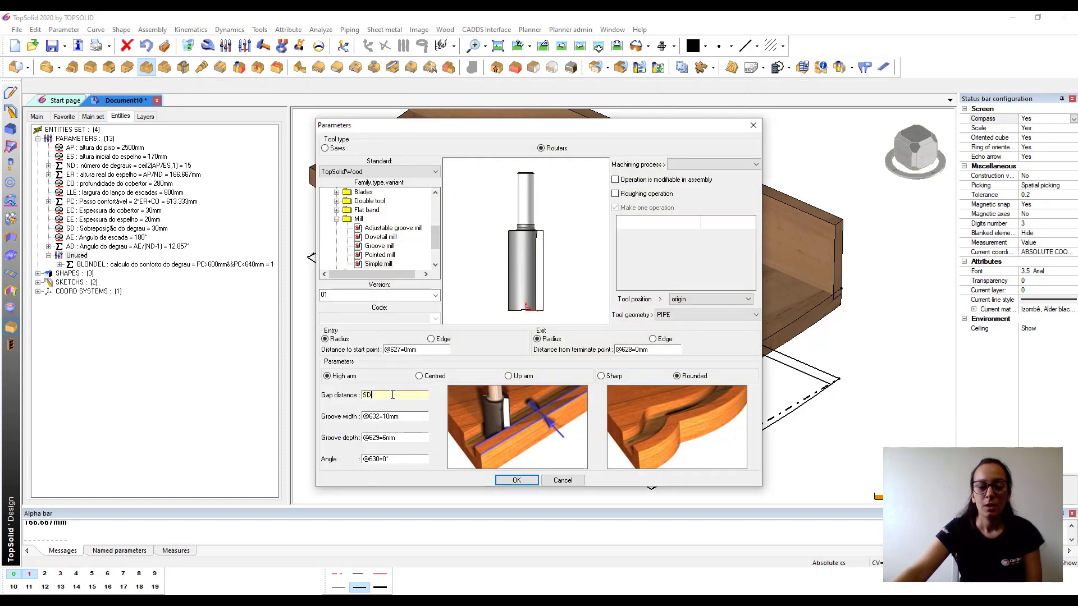
pyautogui.press('Tab')
pyautogui.doubleClick(409, 416)
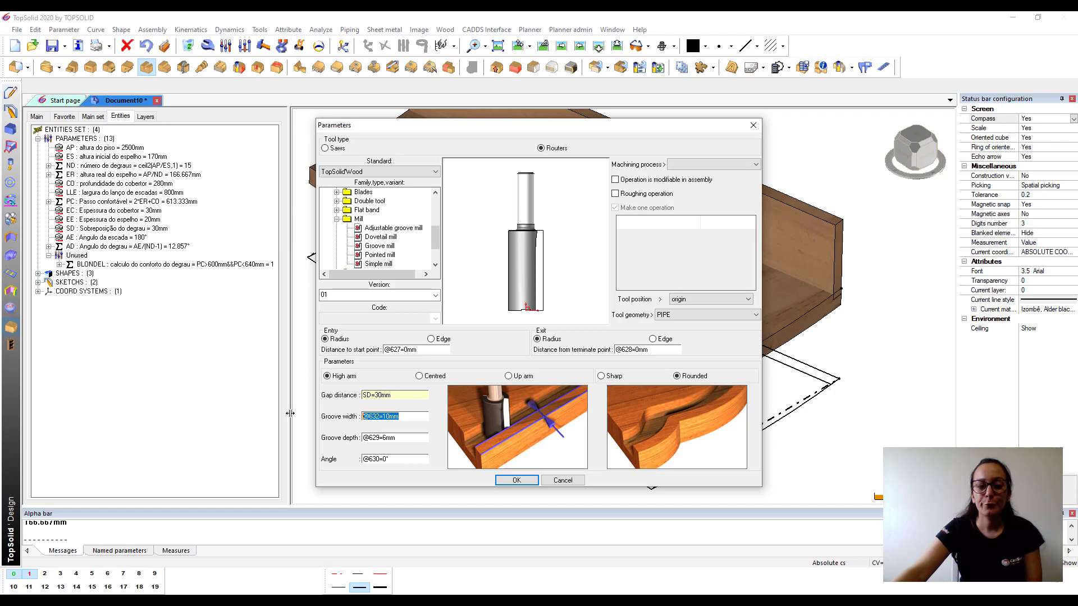
pyautogui.write('EE')
pyautogui.press('Tab')
pyautogui.doubleClick(402, 438)
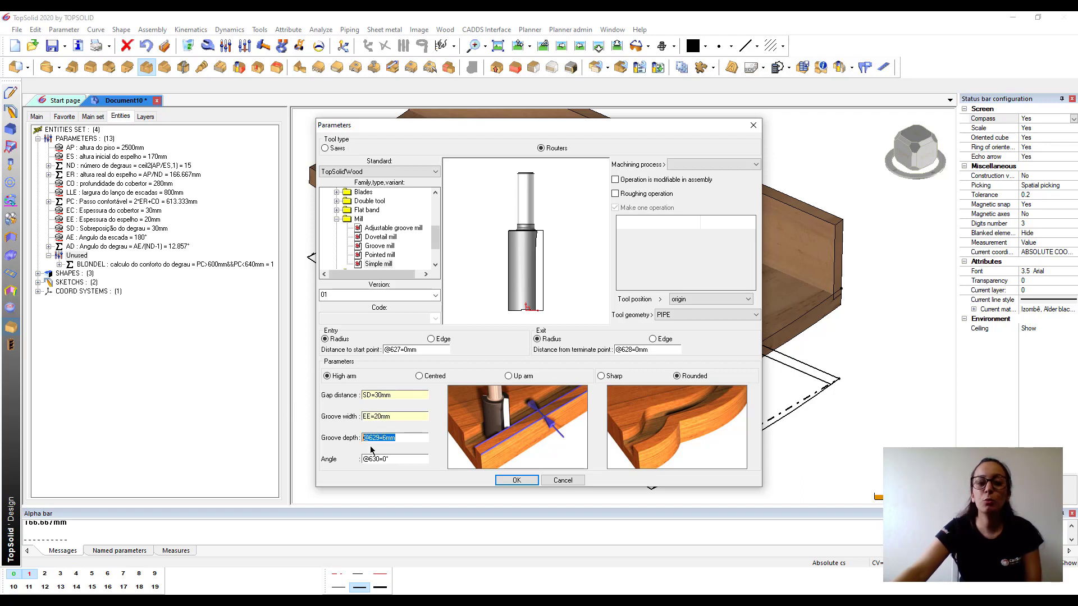
pyautogui.write('10')
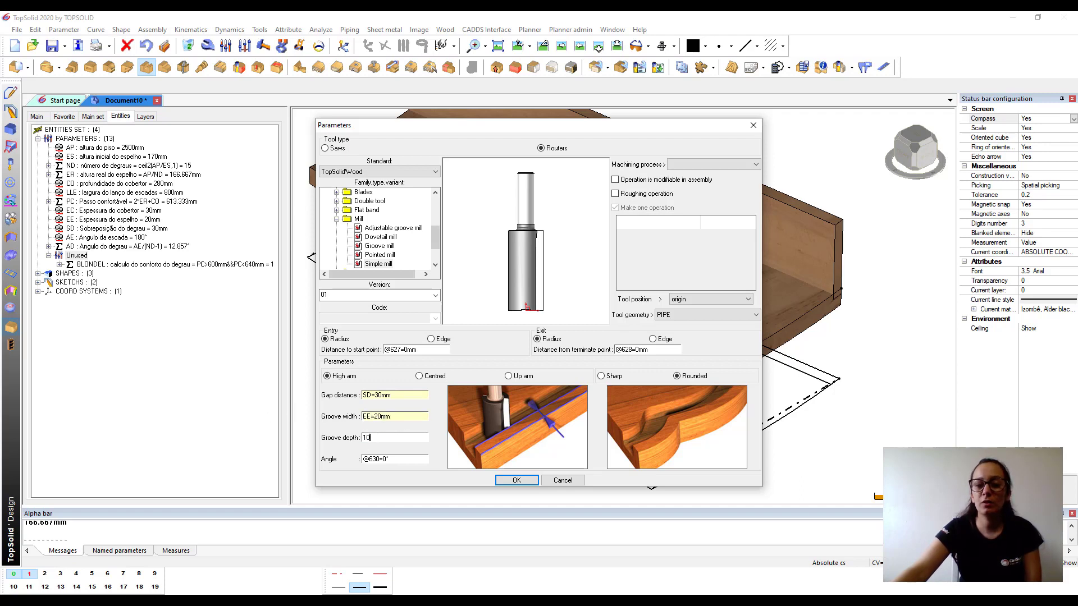
pyautogui.press('BackSpace')
pyautogui.press('BackSpace')
pyautogui.write('1')
pyautogui.click(497, 481)
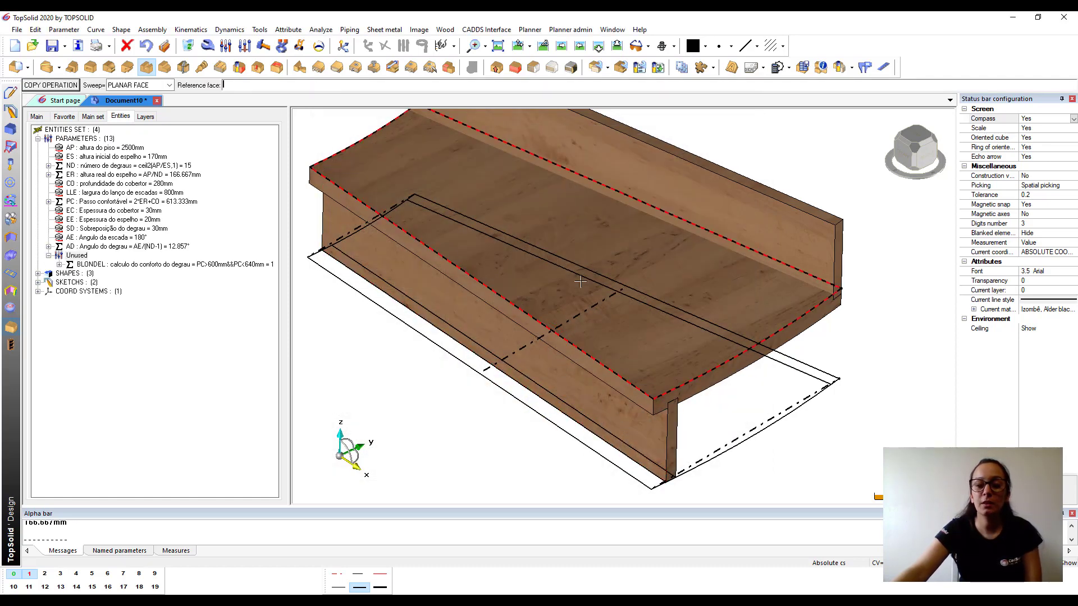
# - Define a second groove on the tread's top face along its rear edge
pyautogui.click(596, 256)
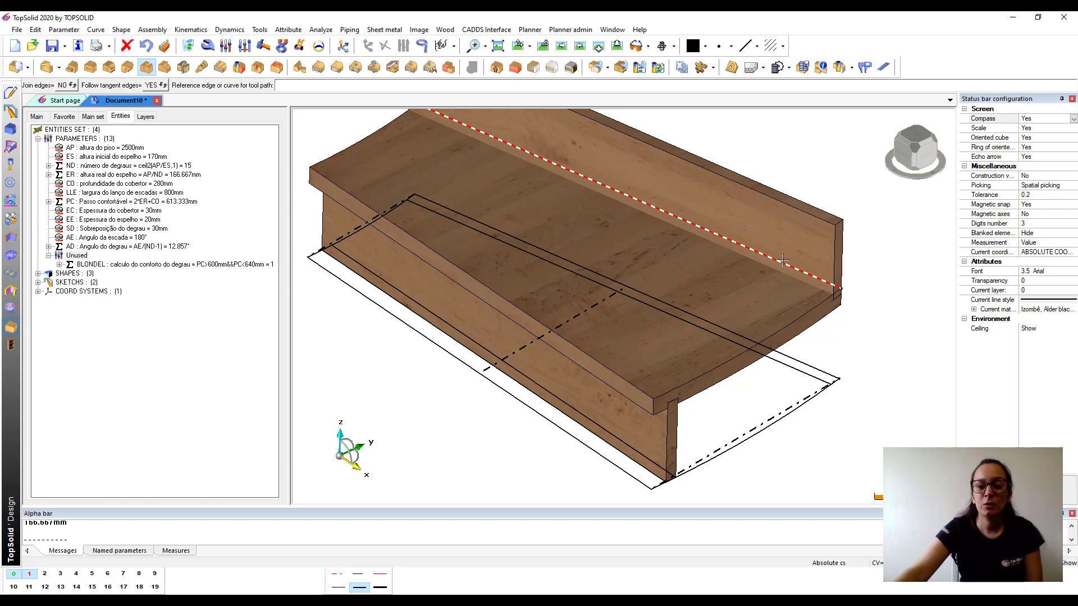
pyautogui.click(782, 261)
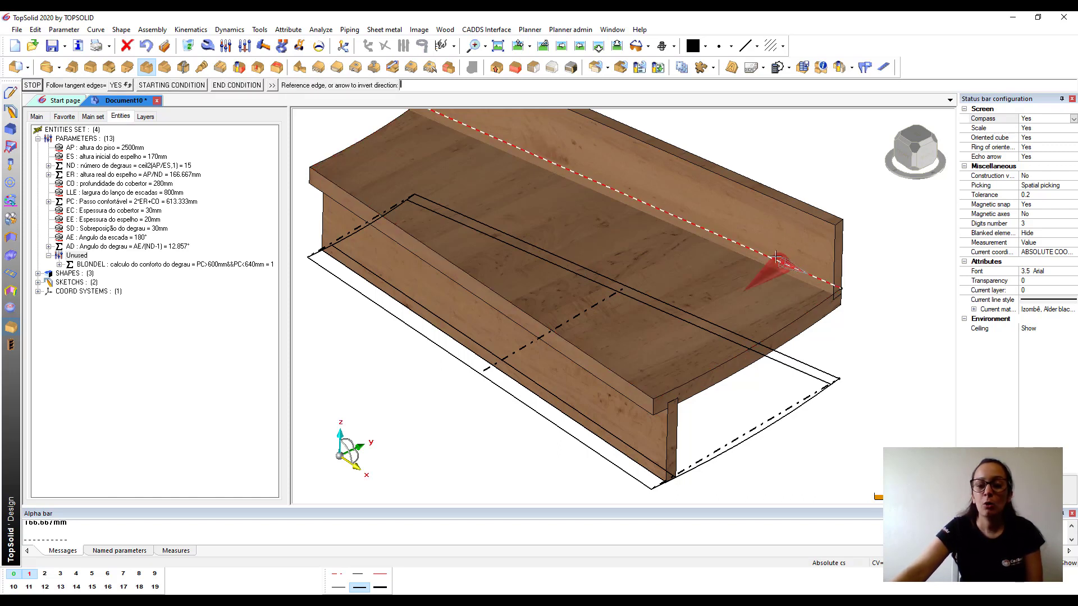
pyautogui.middleClick(542, 204)
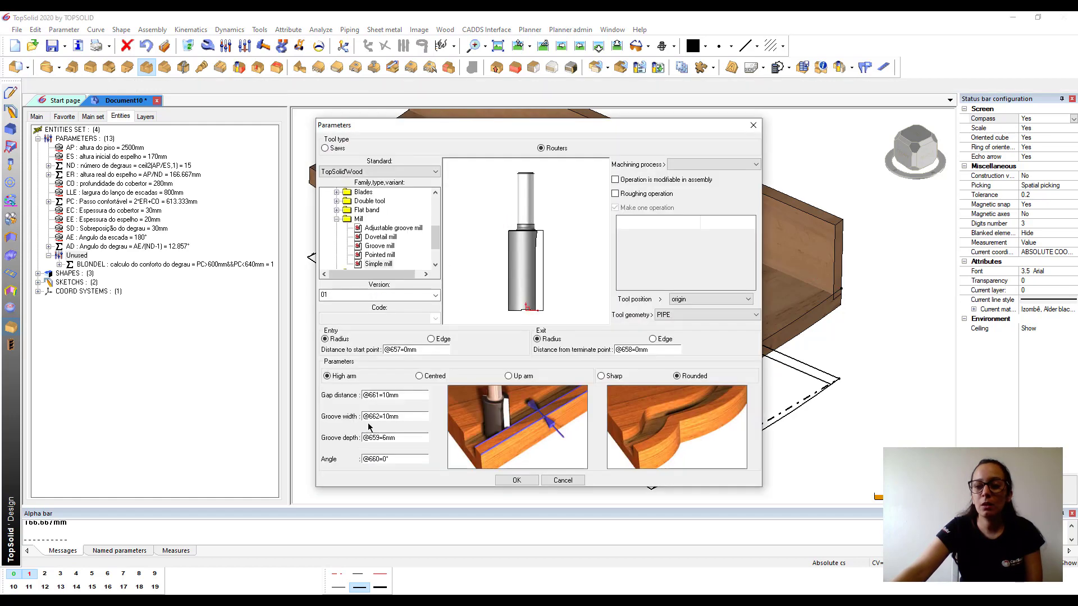
# - Create the rear groove with a gap distance of EE/2, a width of EE/2 and a depth of 11
pyautogui.click(408, 396)
pyautogui.write('e')
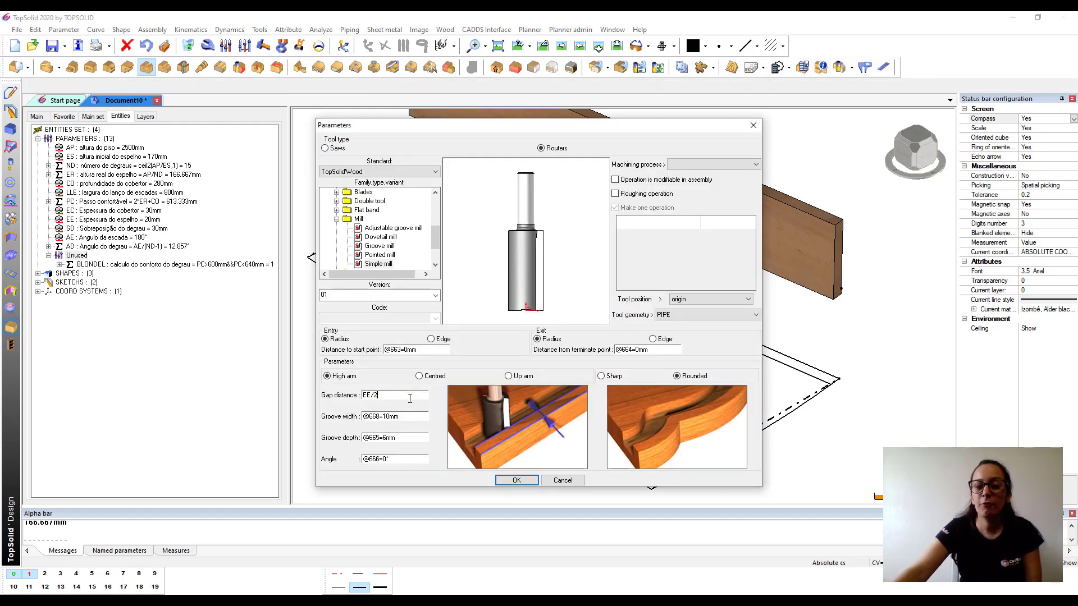
pyautogui.moveTo(416, 409); pyautogui.dragTo(331, 411)
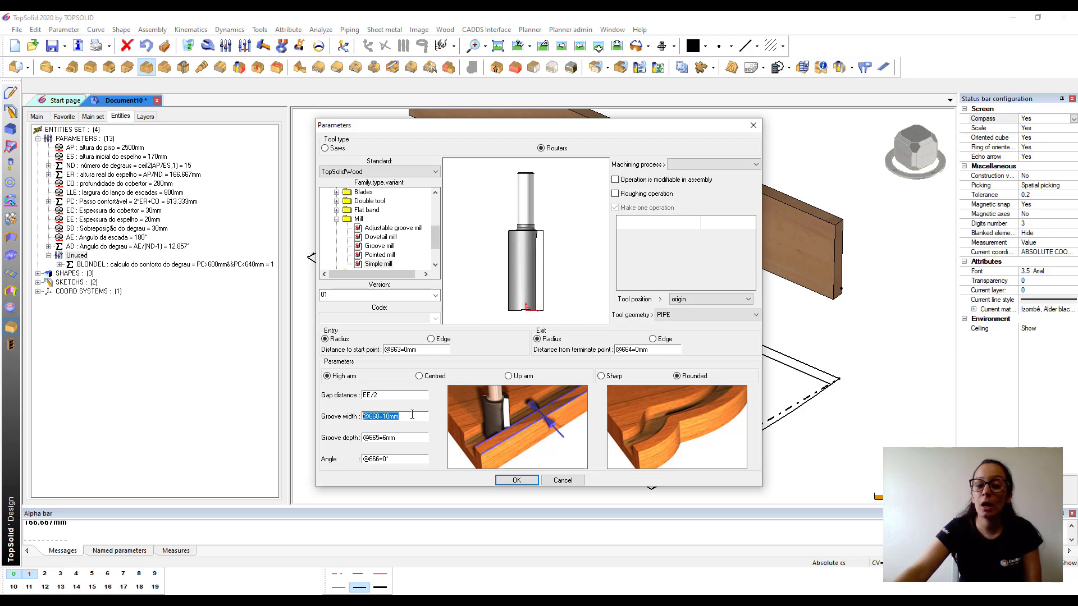
pyautogui.write('EE/2')
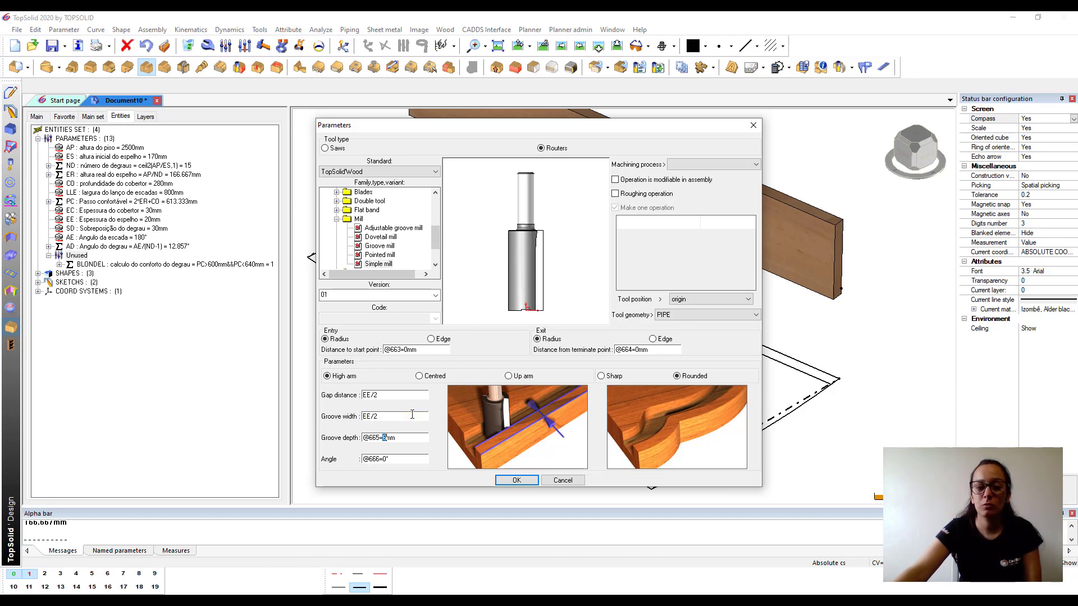
pyautogui.moveTo(397, 441); pyautogui.dragTo(323, 440)
pyautogui.write('10')
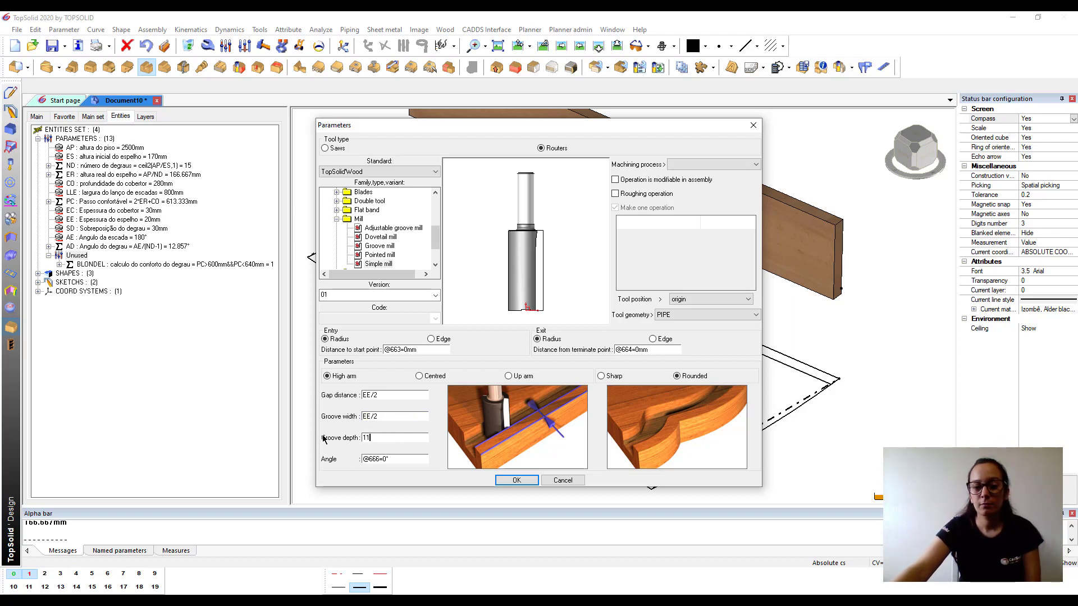
pyautogui.click(502, 481)
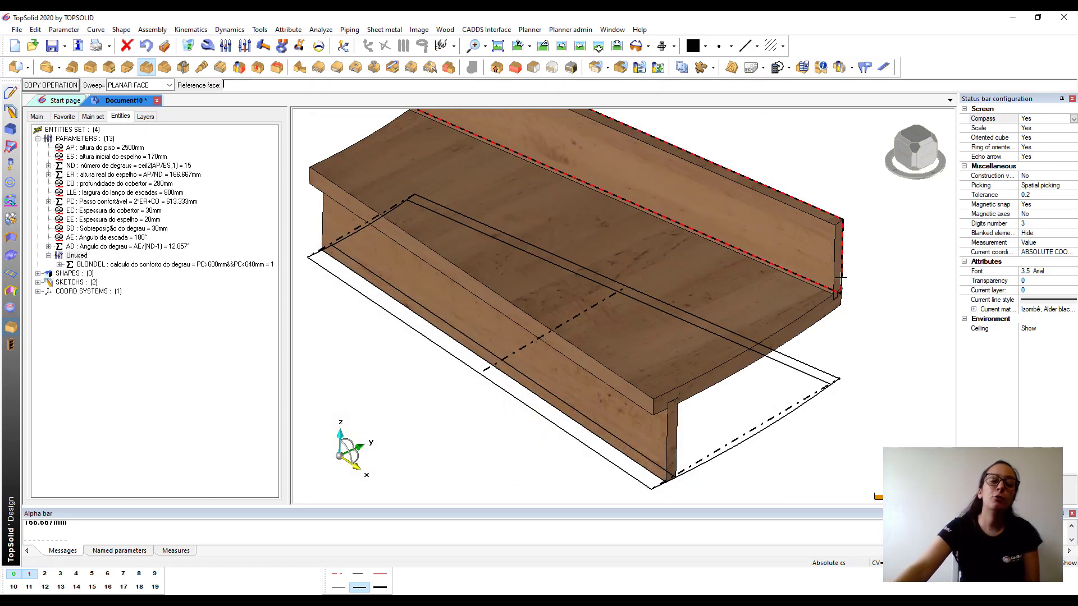
# - Cut a rabbet along the rear riser's lower edge with a width of EE/2 and a depth of 10
pyautogui.scroll(3, 842, 286)
pyautogui.scroll(3, 835, 291)
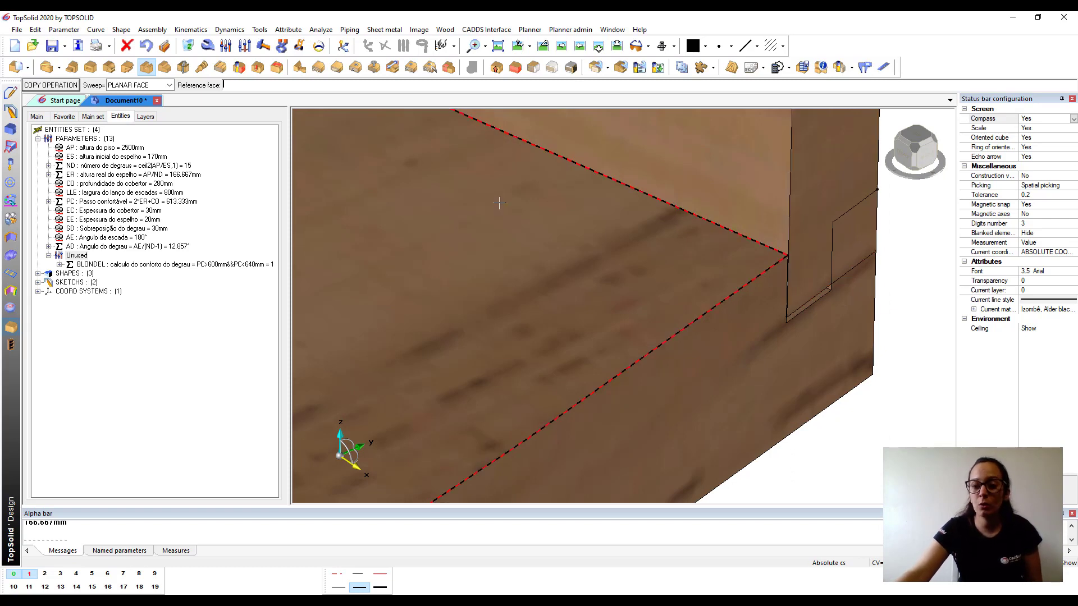
pyautogui.click(166, 68)
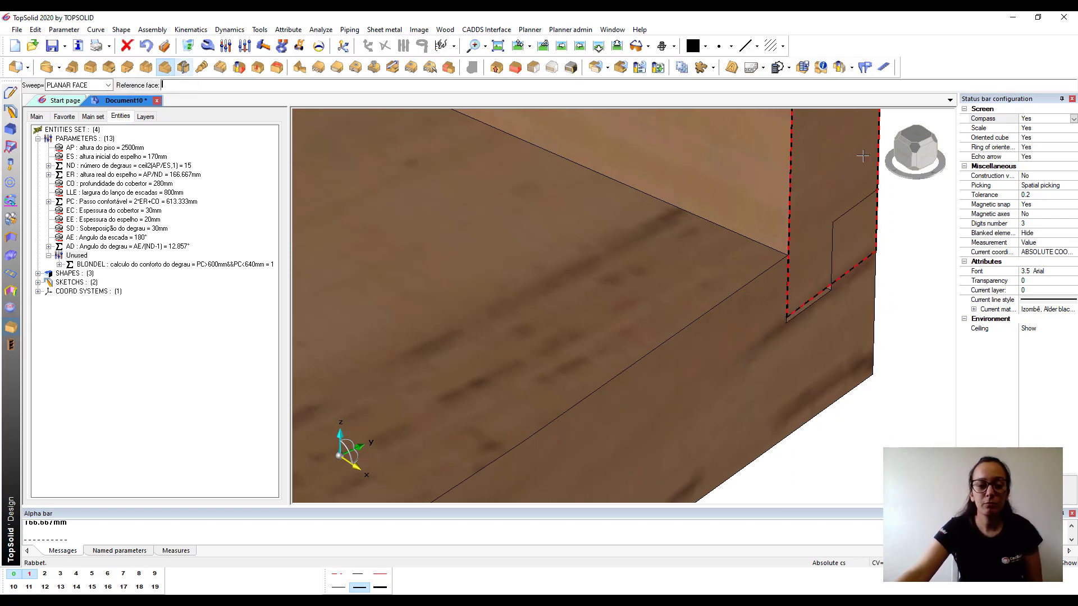
pyautogui.click(844, 236)
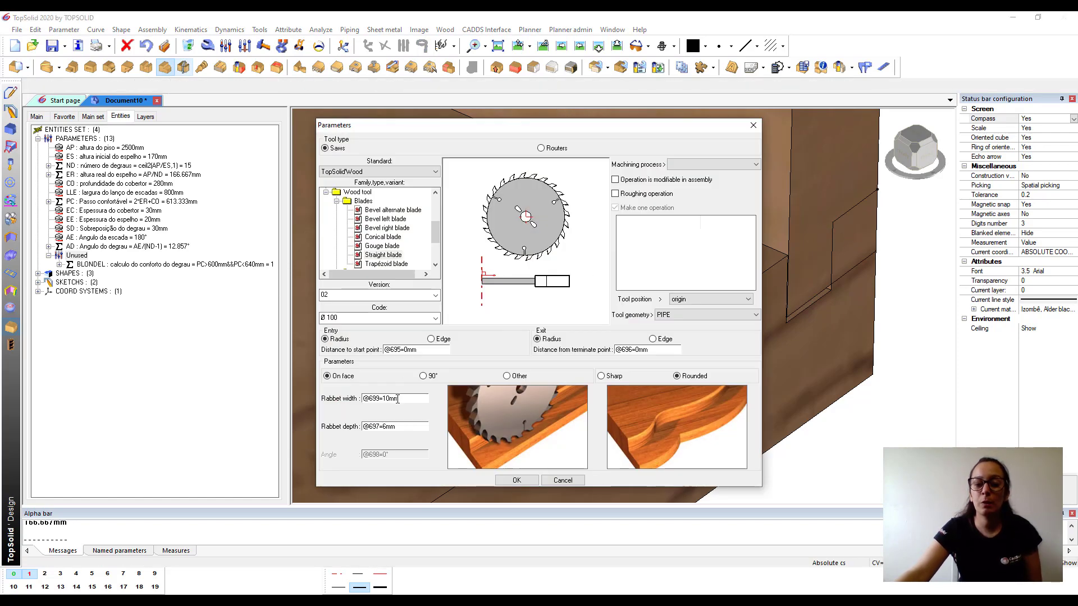
pyautogui.doubleClick(397, 398)
pyautogui.write('EE/2')
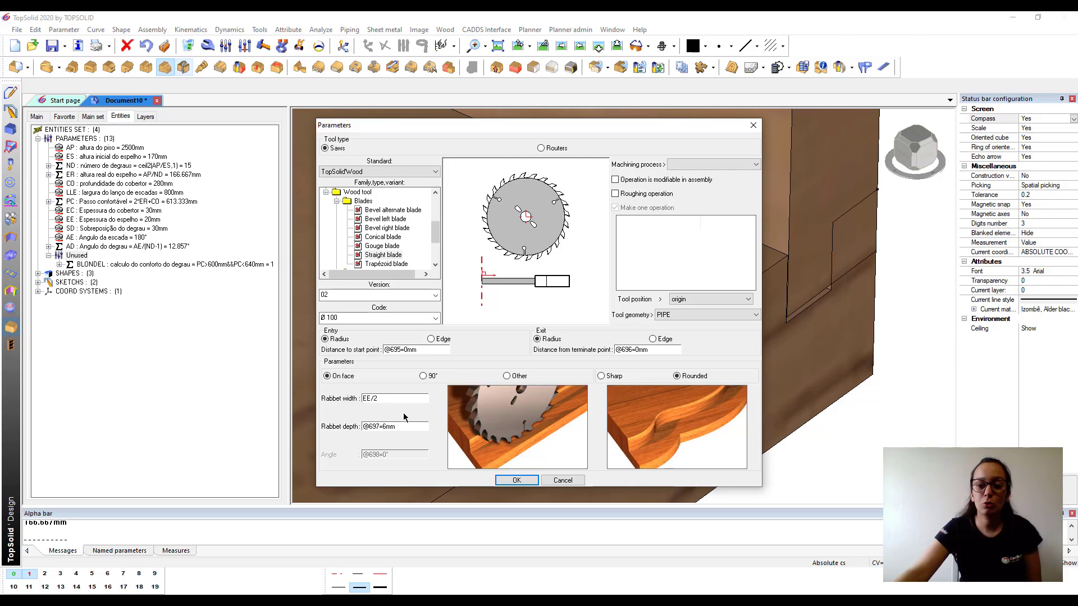
pyautogui.doubleClick(401, 427)
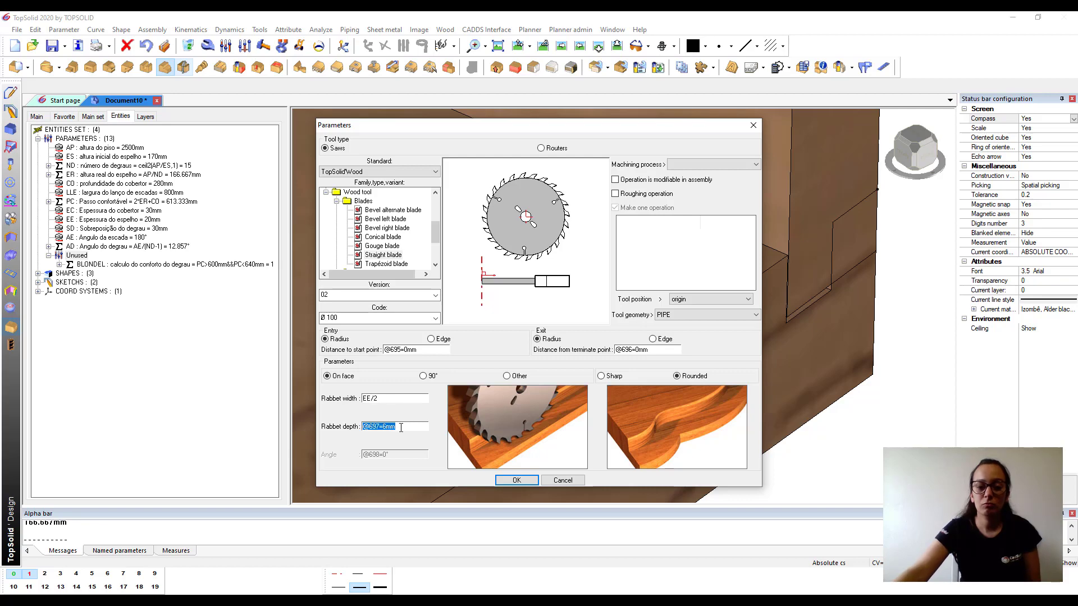
pyautogui.write('10')
pyautogui.press('Return')
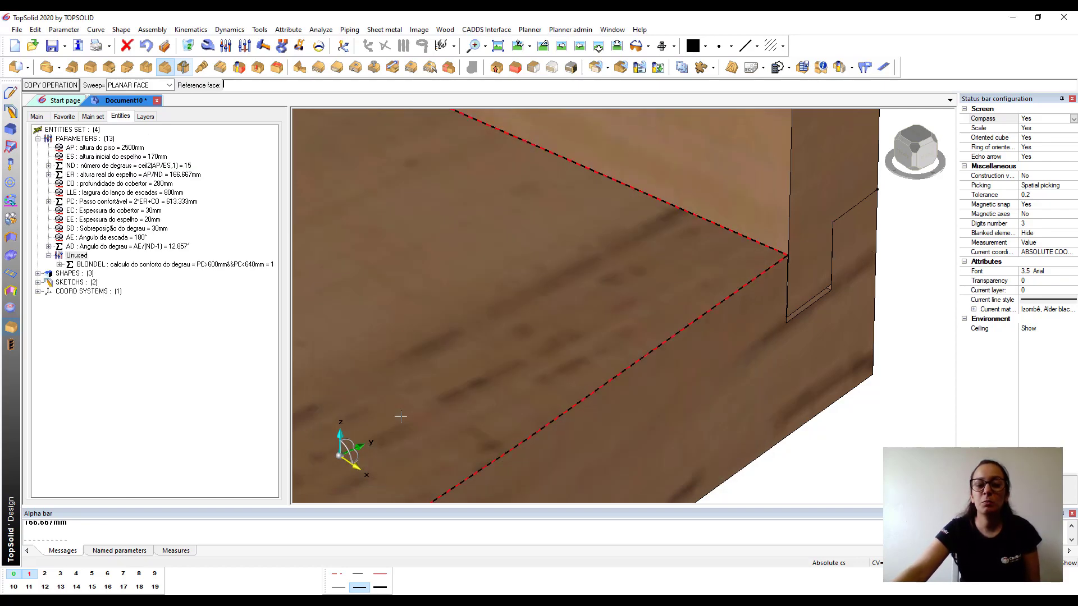
pyautogui.scroll(-10, 662, 346)
pyautogui.scroll(5, 662, 345)
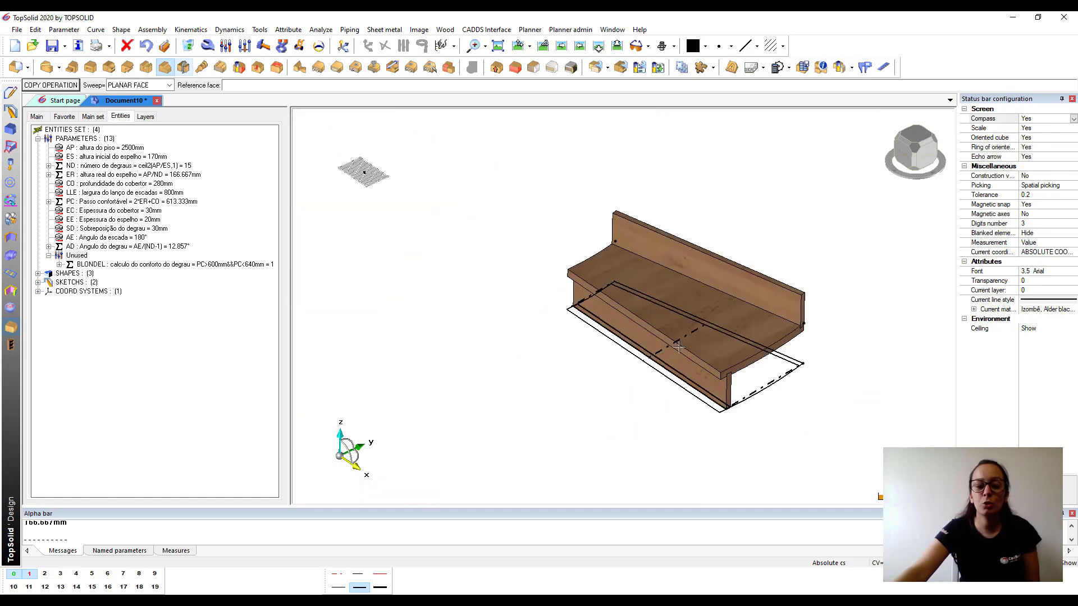
# - Hide the construction sketches so that only the solid tread and risers are displayed
pyautogui.scroll(-2, 596, 351)
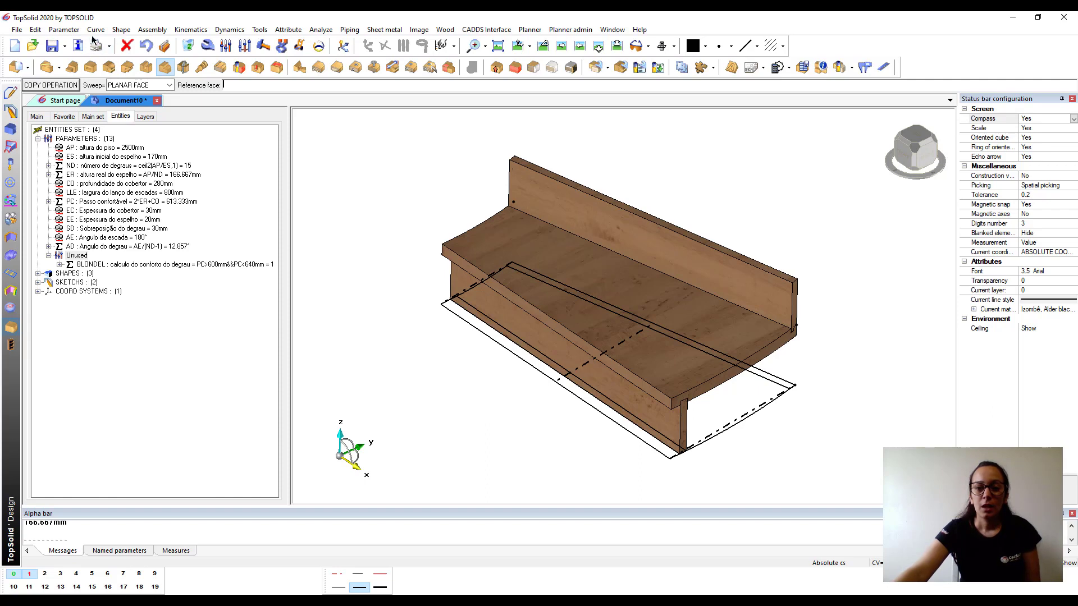
pyautogui.click(673, 46)
pyautogui.click(677, 143)
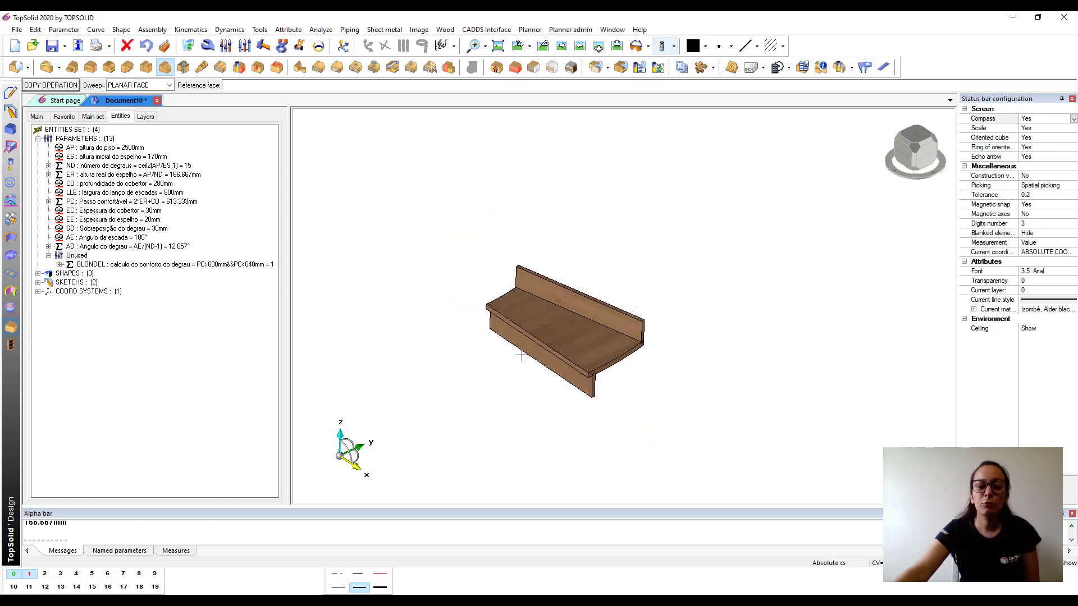
# - Set up a repetition of the tread using cumulated transformations of the translation + rotation type
pyautogui.click(35, 29)
pyautogui.click(56, 210)
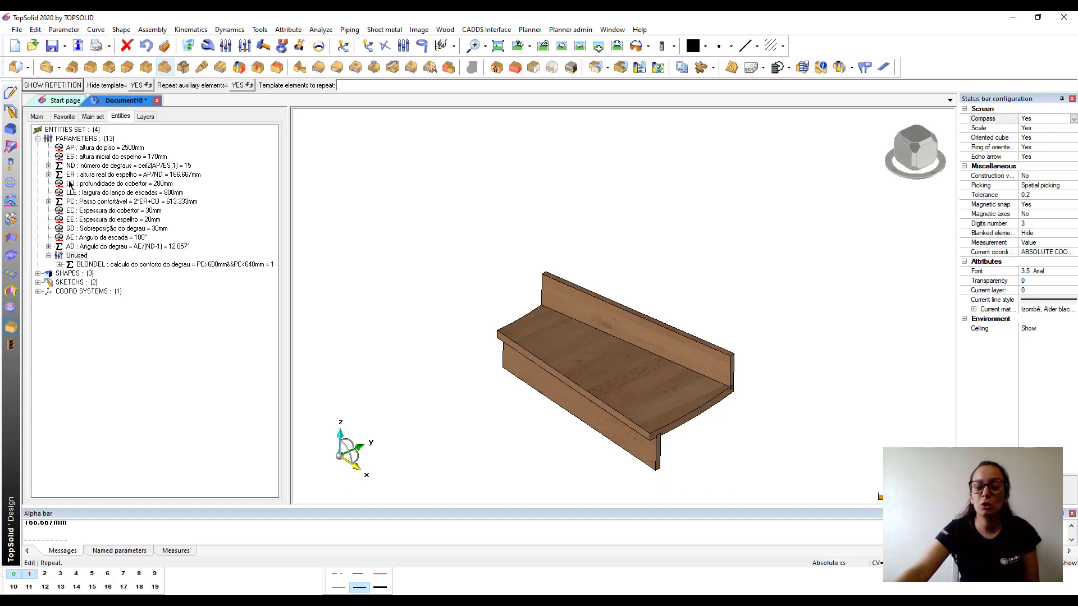
pyautogui.click(565, 352)
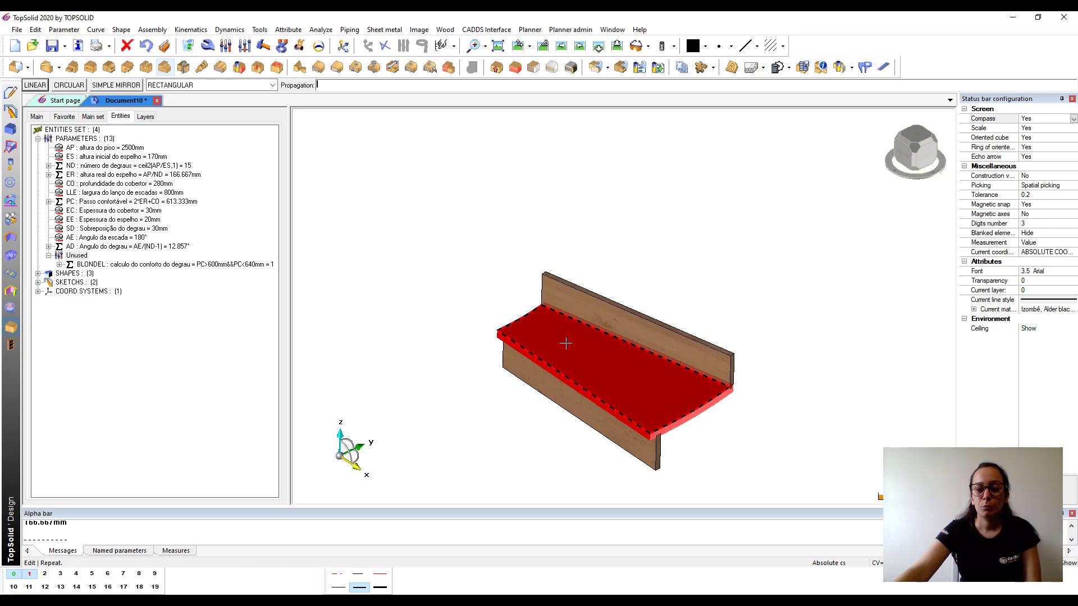
pyautogui.click(184, 85)
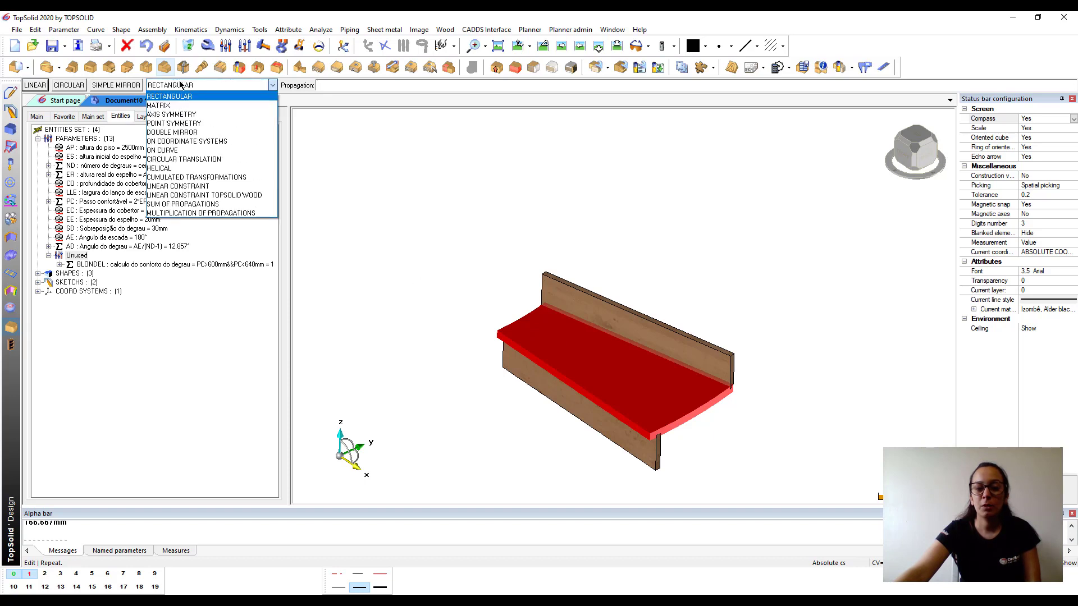
pyautogui.click(217, 178)
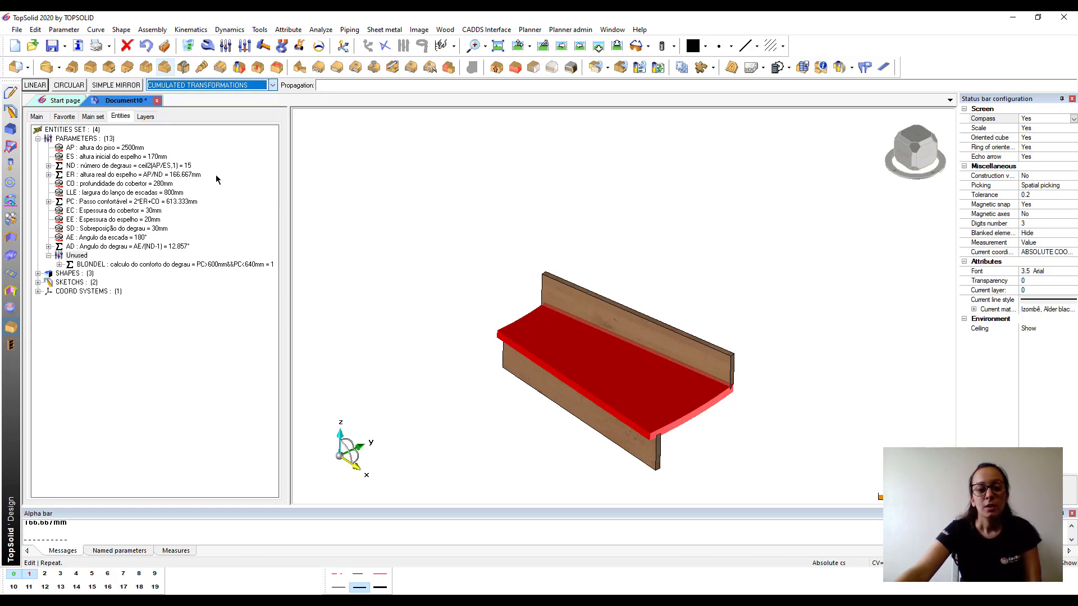
pyautogui.click(178, 85)
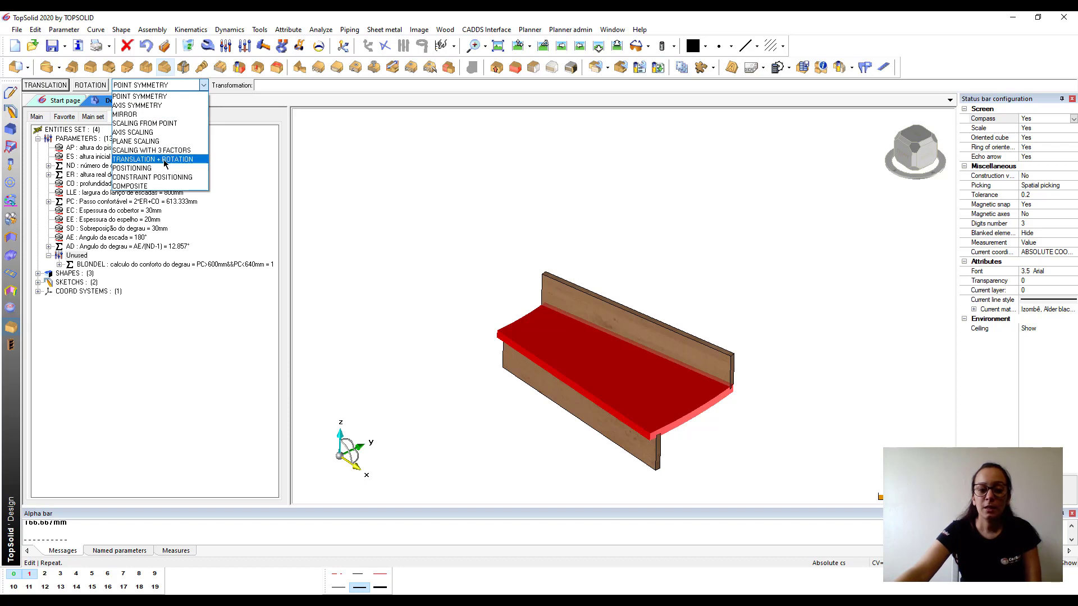
pyautogui.click(165, 159)
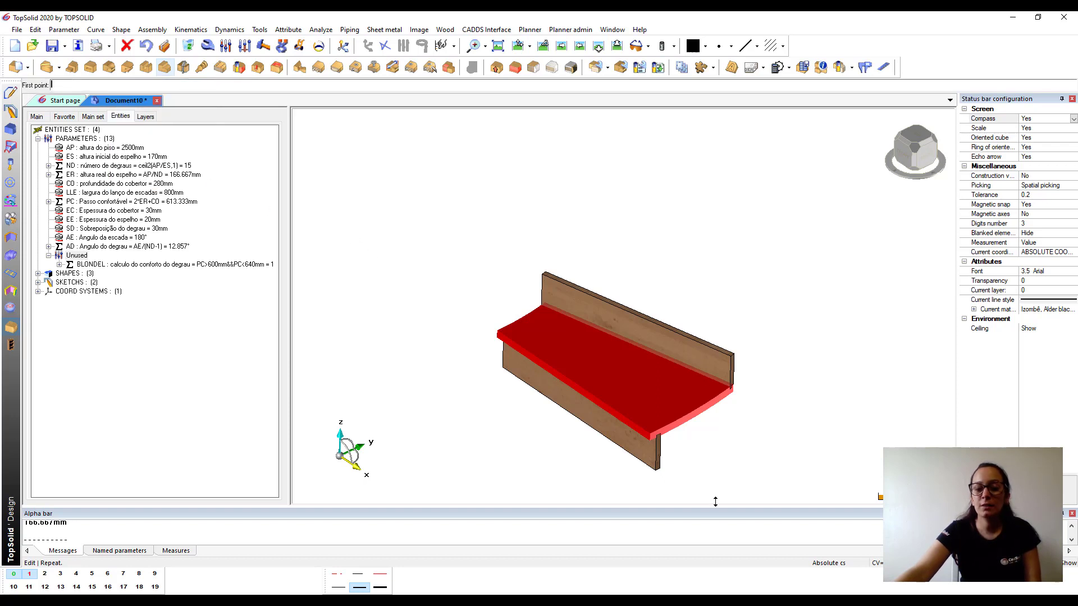
# - Repeat the tread from the front riser's upper outer corner to the rear riser's, with rotation angle AD and total number ND
pyautogui.scroll(3, 666, 426)
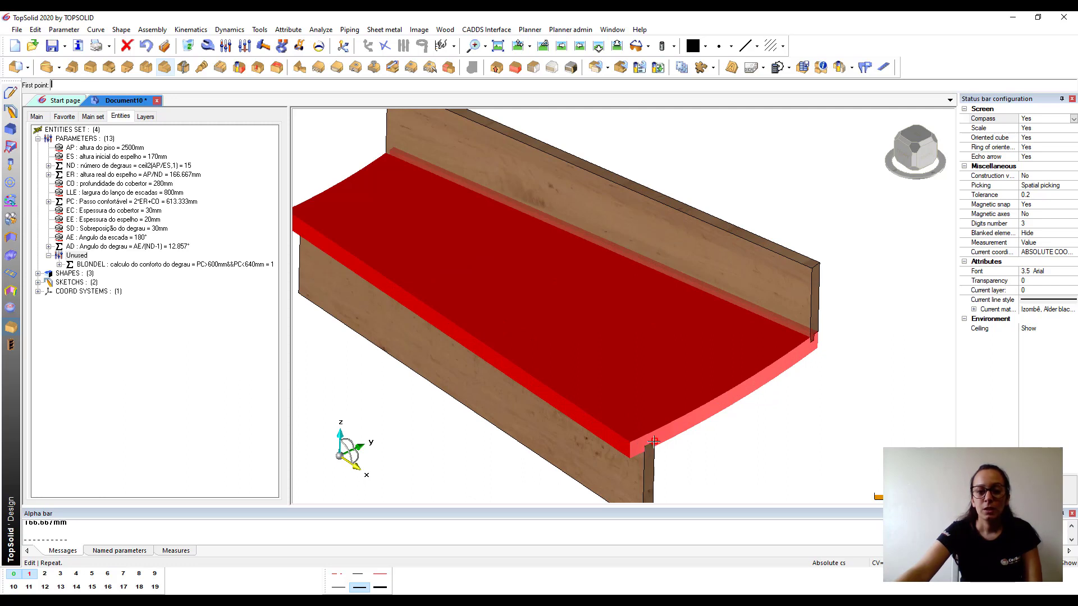
pyautogui.click(653, 441)
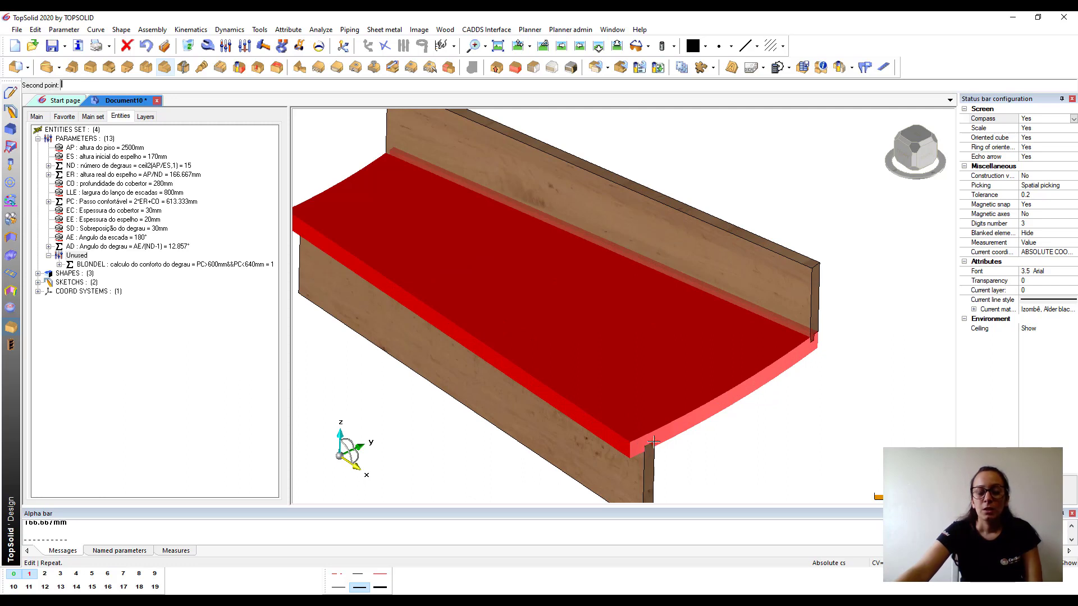
pyautogui.click(819, 262)
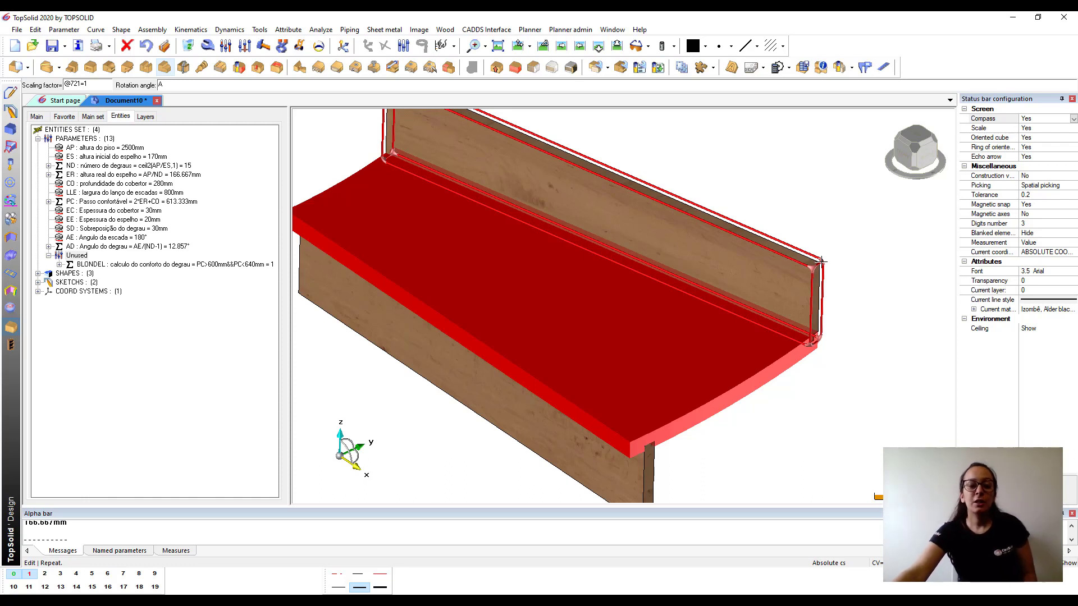
pyautogui.write('D')
pyautogui.press('Return')
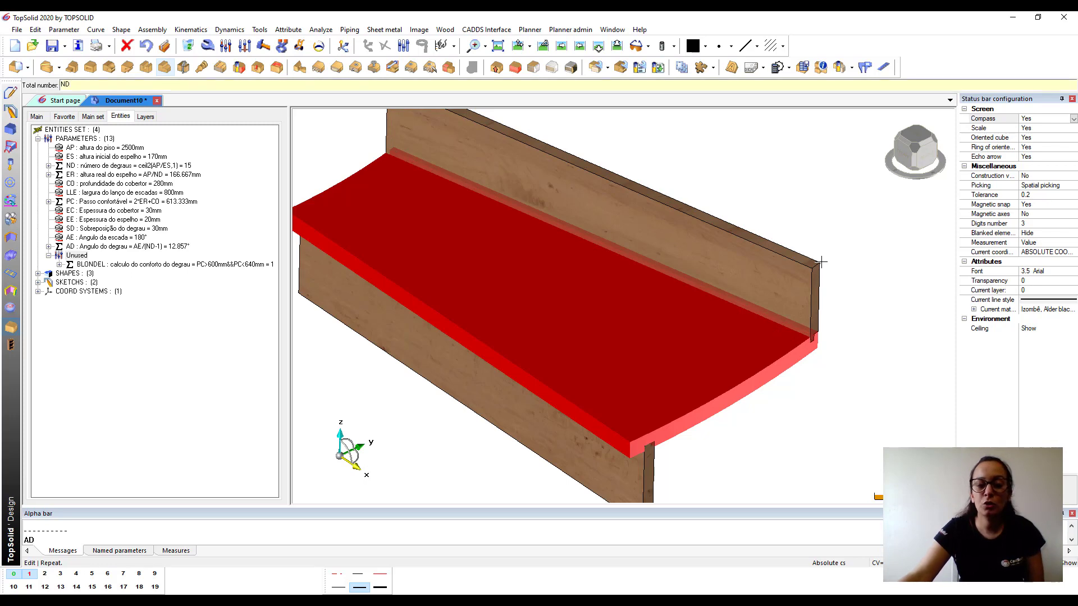
pyautogui.press('Return')
pyautogui.scroll(-9, 781, 326)
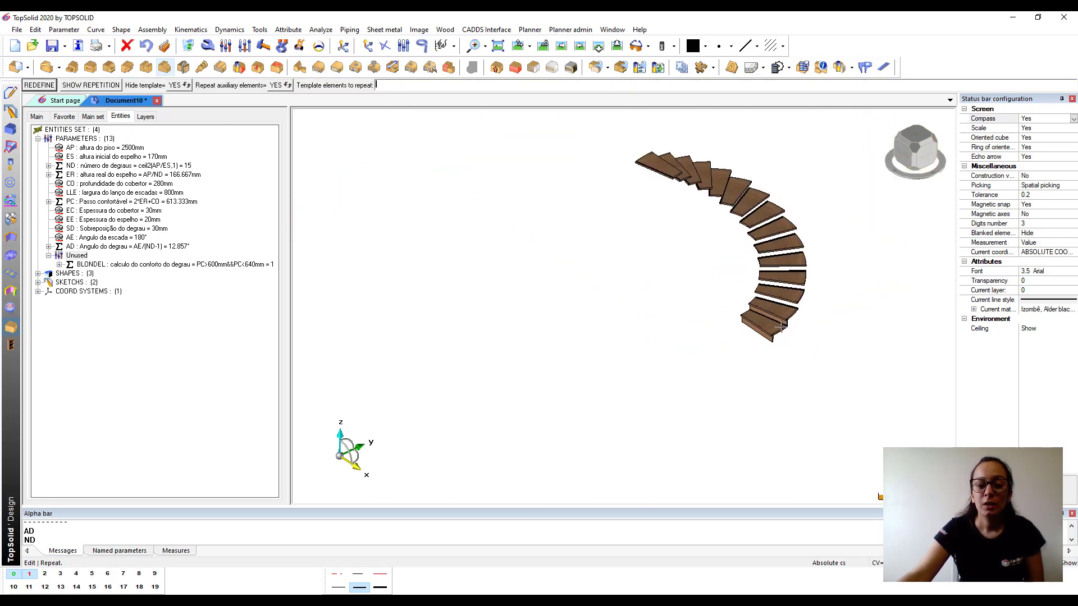
pyautogui.scroll(3, 813, 149)
pyautogui.scroll(-2, 793, 154)
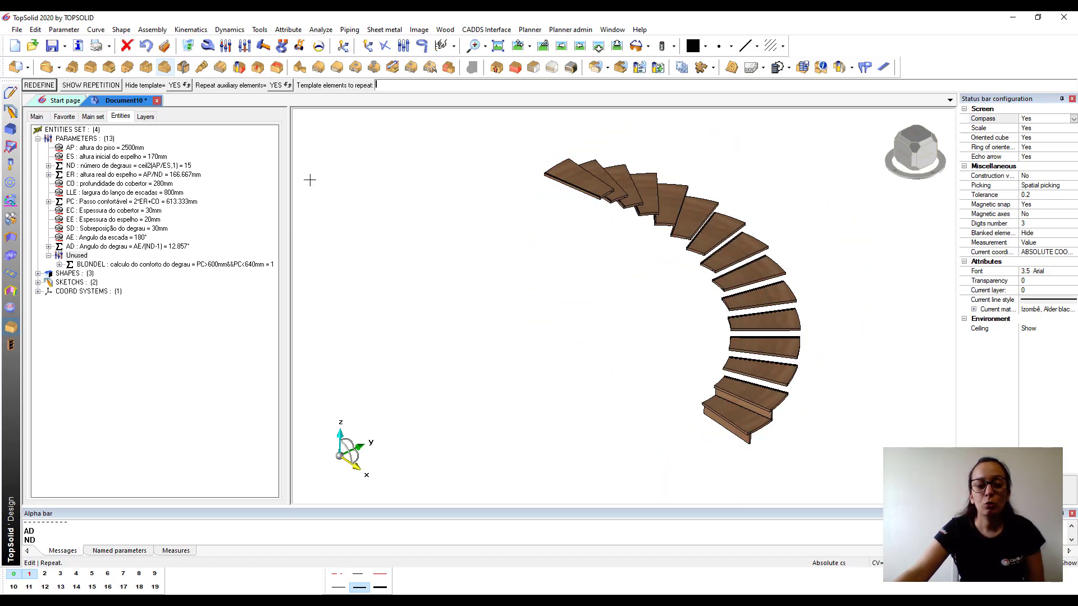
# - Set up a repetition of the rear riser using cumulated transformations with translation + rotation
pyautogui.click(35, 29)
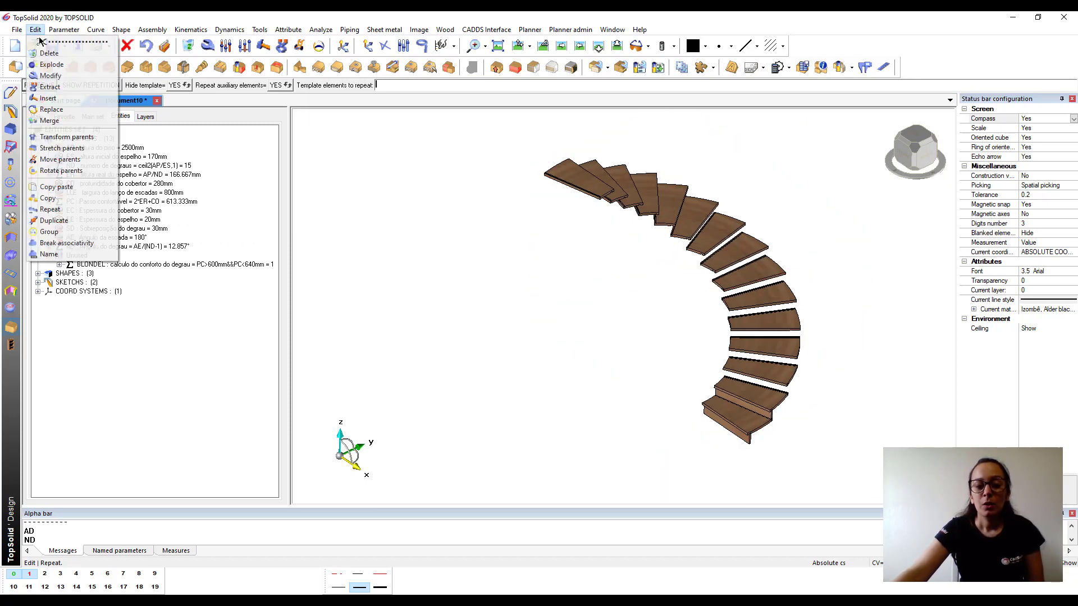
pyautogui.click(85, 209)
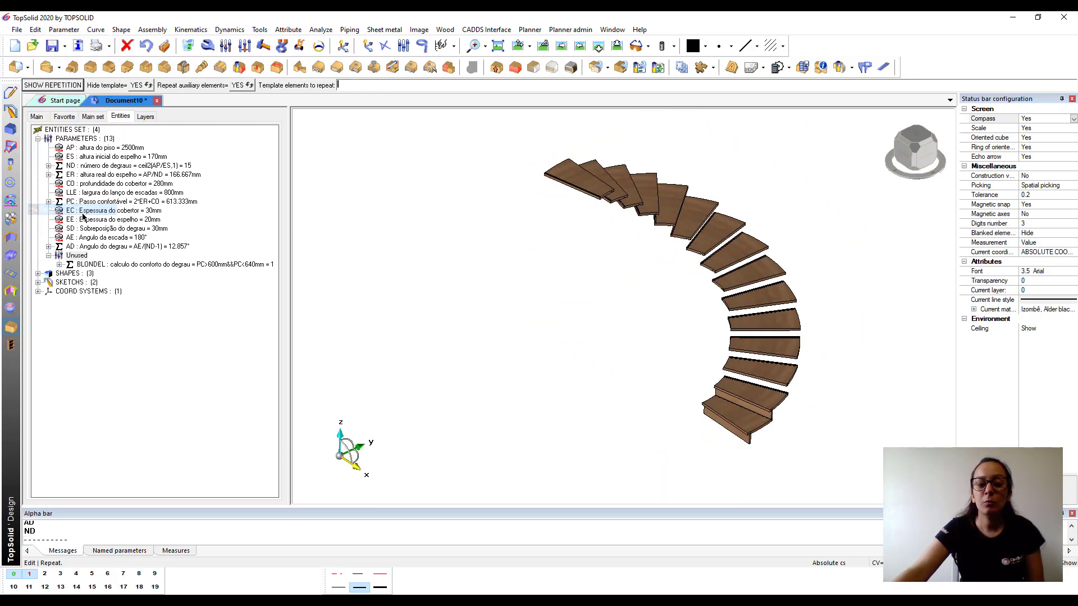
pyautogui.click(755, 415)
pyautogui.scroll(2, 810, 393)
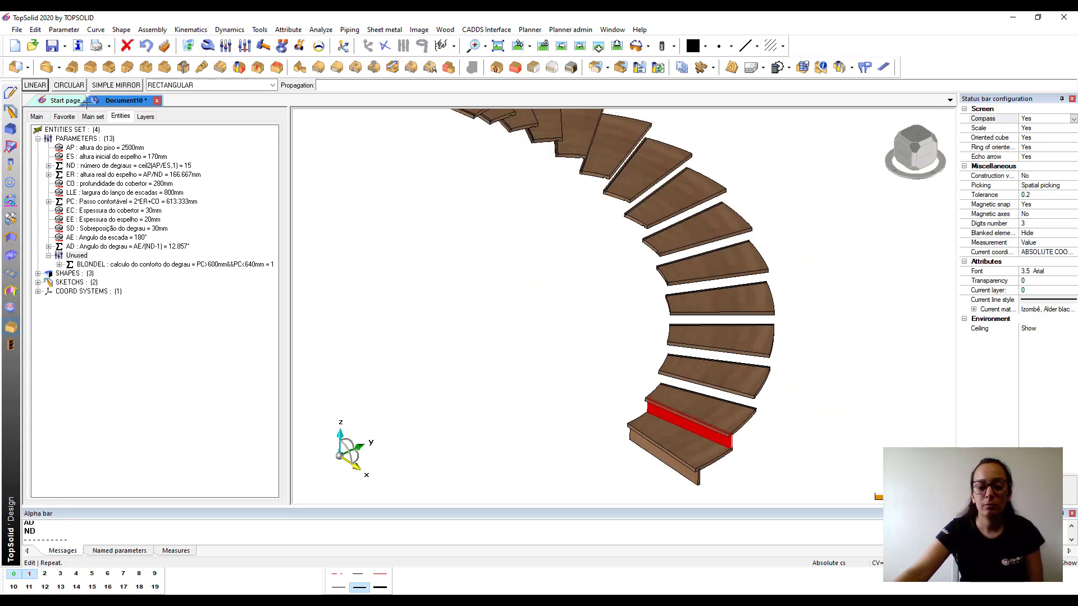
pyautogui.click(158, 84)
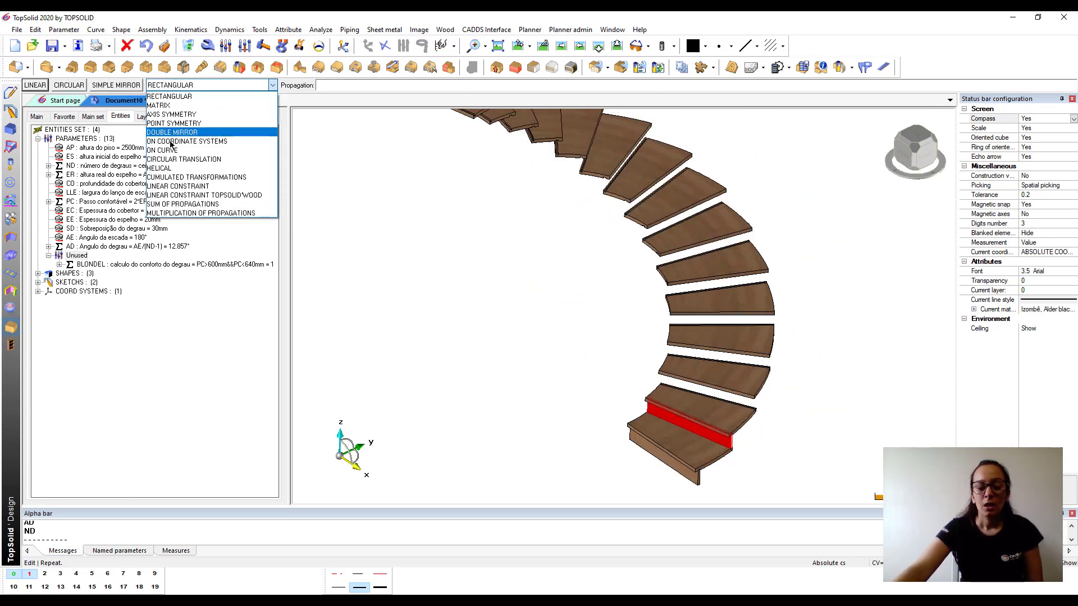
pyautogui.click(177, 177)
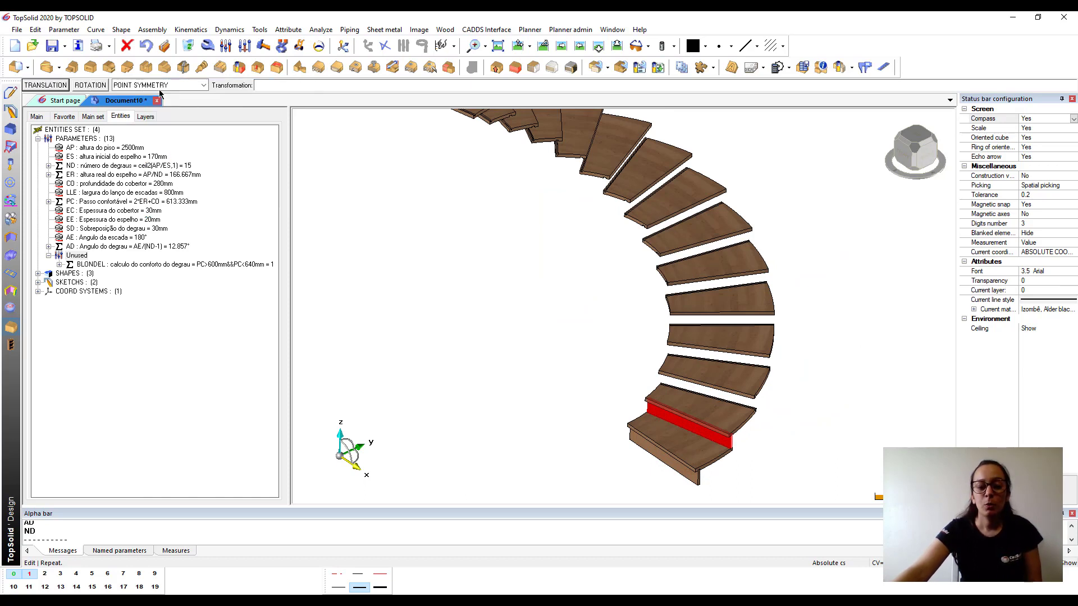
pyautogui.click(160, 86)
pyautogui.click(159, 162)
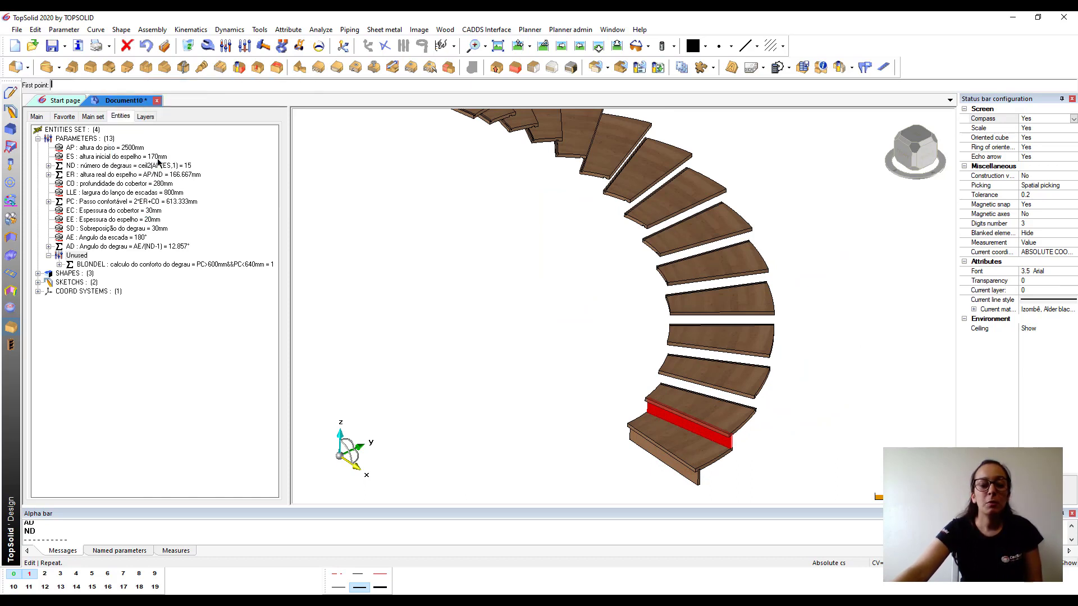
# - Repeat the rear riser between the two risers' upper outer corners, with rotation angle AD and total number ND-1
pyautogui.scroll(5, 690, 474)
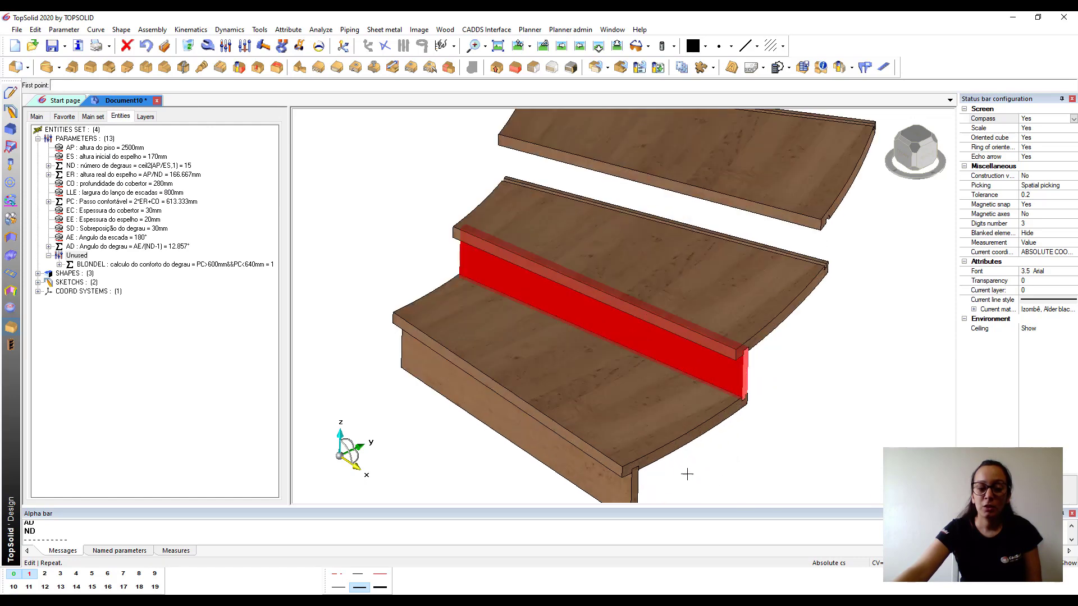
pyautogui.click(635, 463)
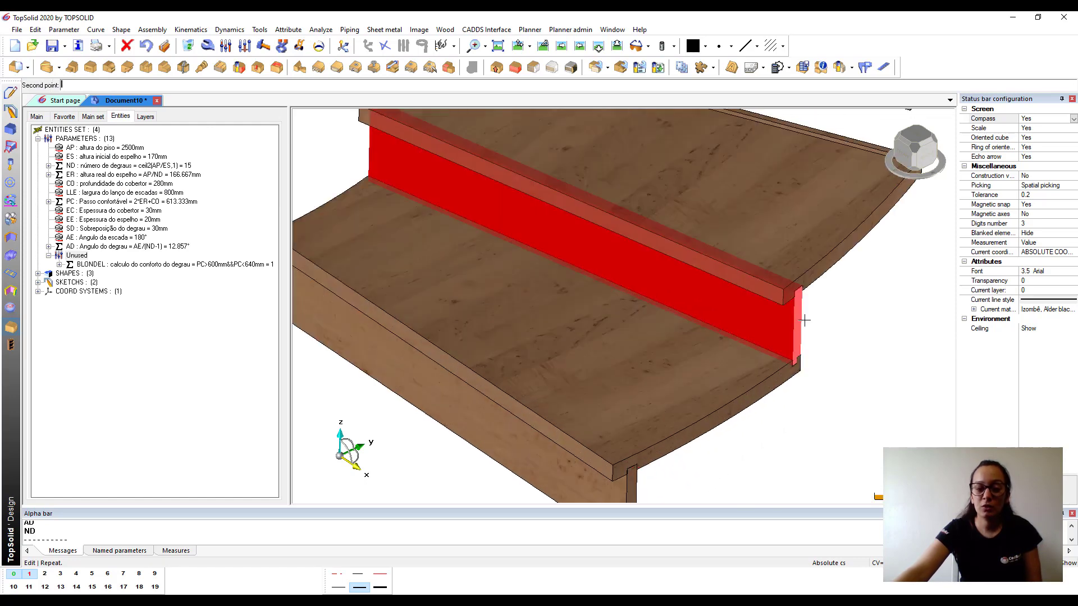
pyautogui.click(797, 289)
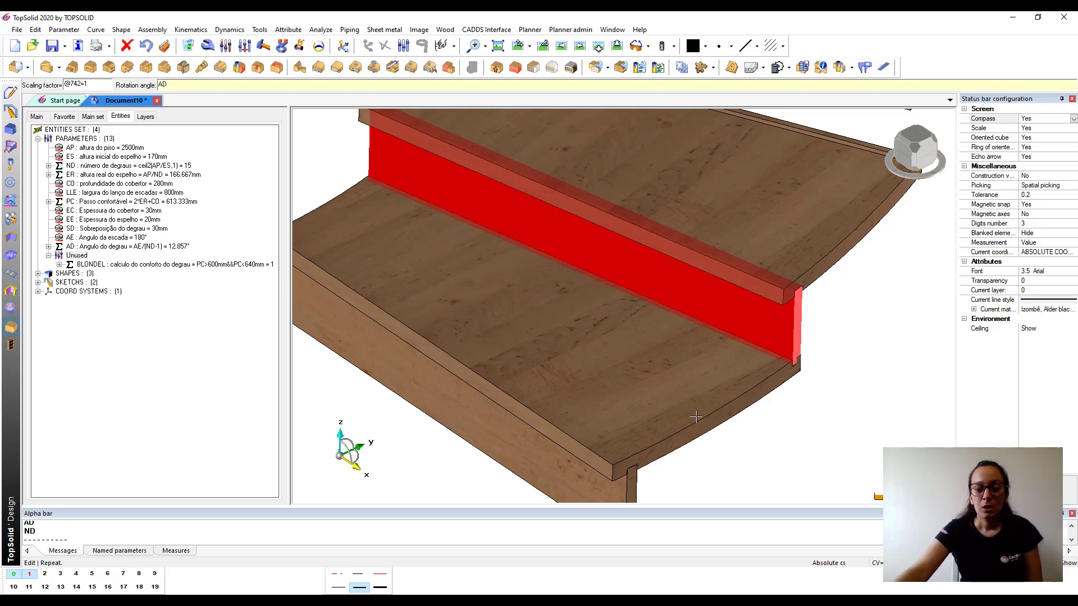
pyautogui.press('Return')
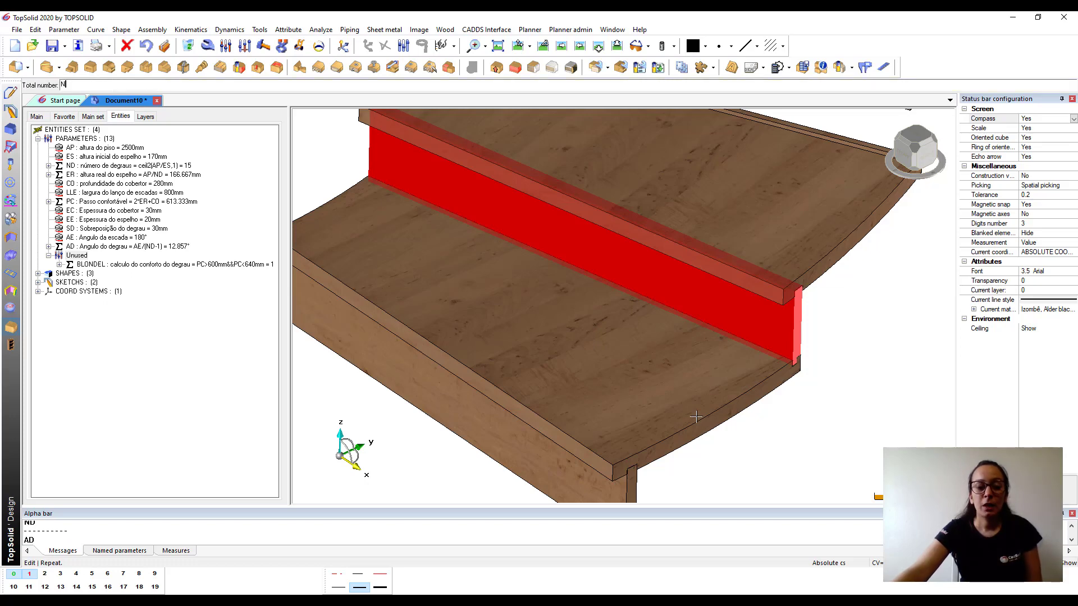
pyautogui.press('Return')
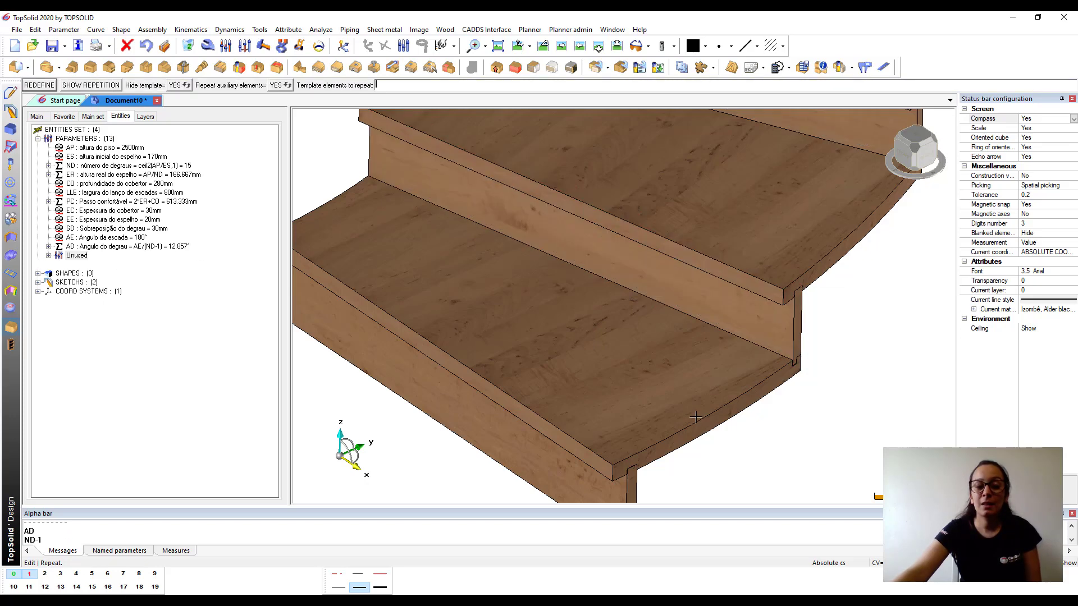
pyautogui.scroll(-8, 794, 473)
pyautogui.scroll(2, 786, 451)
pyautogui.scroll(-2, 787, 451)
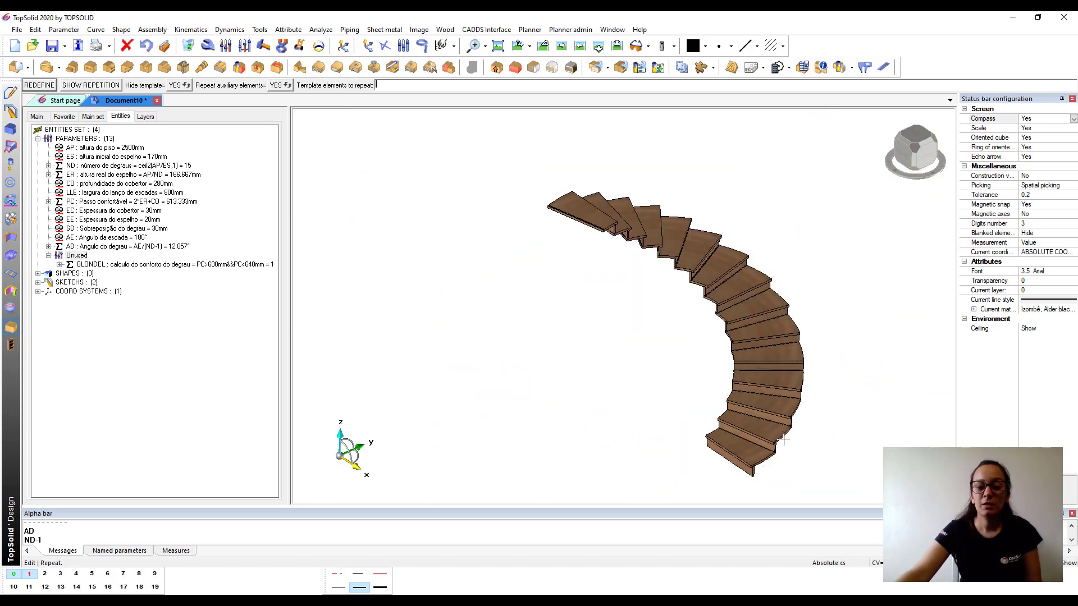
pyautogui.press('Escape')
# - Examine the assembled curved staircase from several viewing angles
pyautogui.moveTo(838, 397); pyautogui.dragTo(693, 439, button='middle')
pyautogui.moveTo(631, 308); pyautogui.dragTo(716, 301, button='middle')
pyautogui.scroll(-1, 667, 289)
pyautogui.scroll(1, 664, 355)
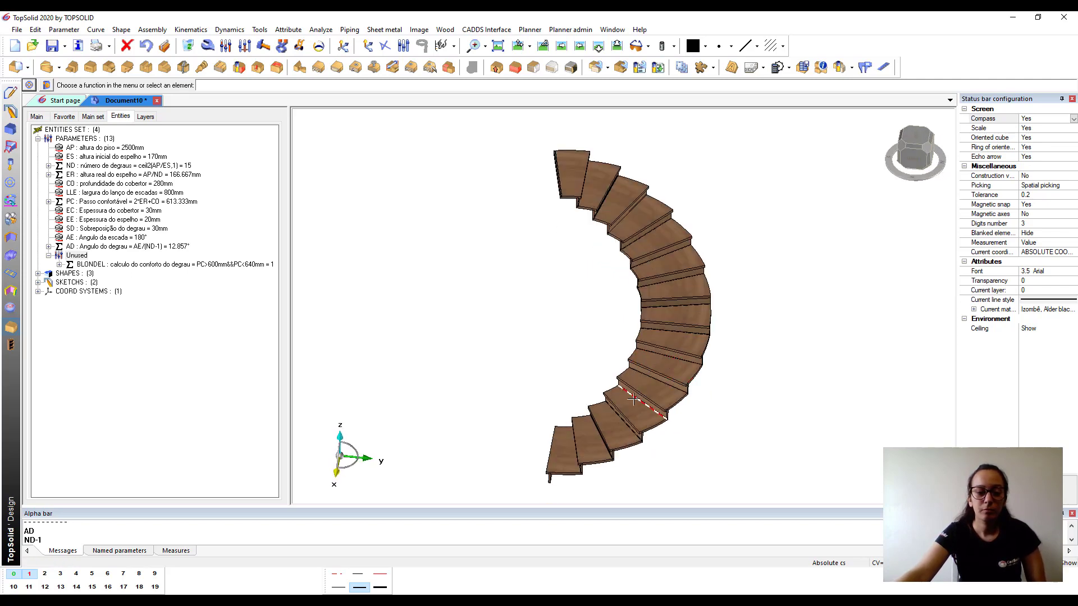
pyautogui.scroll(1, 623, 425)
pyautogui.scroll(-1, 623, 424)
pyautogui.moveTo(624, 424)
pyautogui.mouseDown(button='middle')
pyautogui.moveTo(612, 393)
pyautogui.moveTo(562, 410)
pyautogui.moveTo(628, 472)
pyautogui.moveTo(606, 423)
pyautogui.mouseUp(button='middle')
pyautogui.moveTo(608, 364); pyautogui.dragTo(609, 352, button='middle')
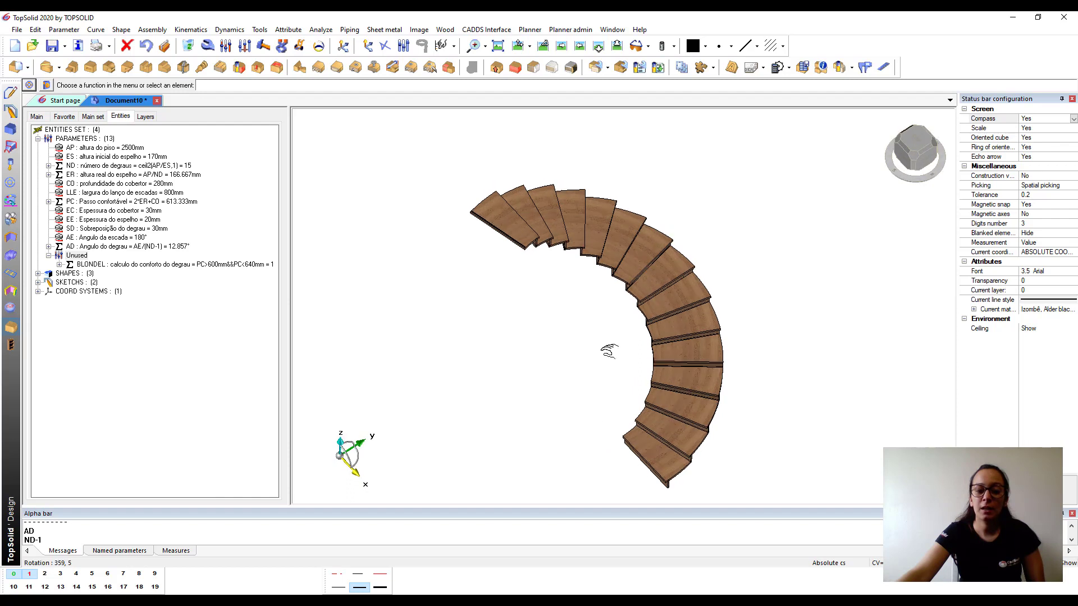
# - Set the staircase angle parameter AE to 360° and inspect the staircase from above
pyautogui.rightClick(82, 238)
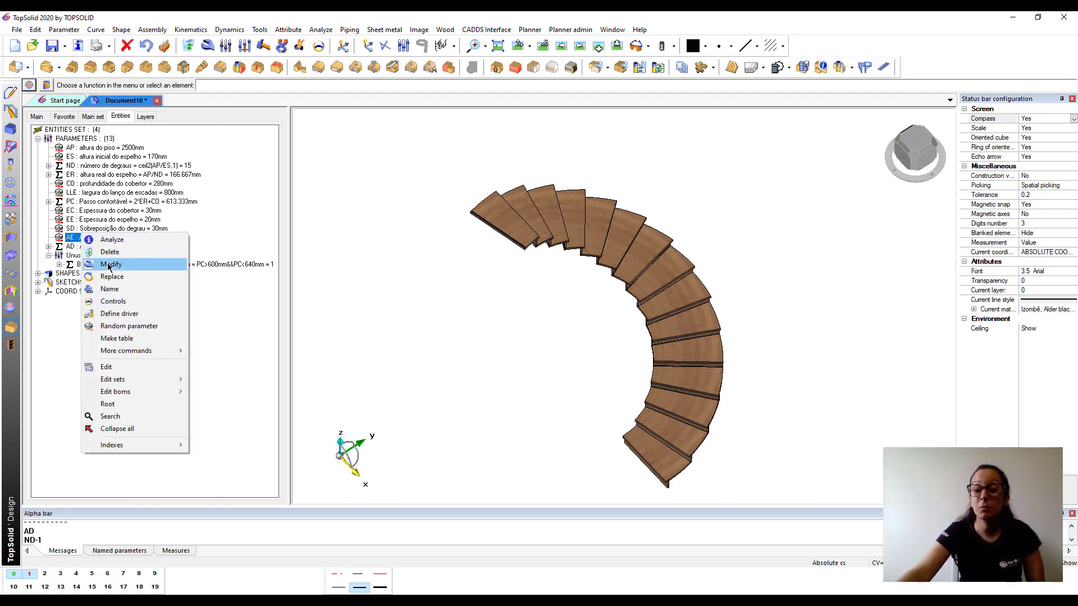
pyautogui.click(108, 263)
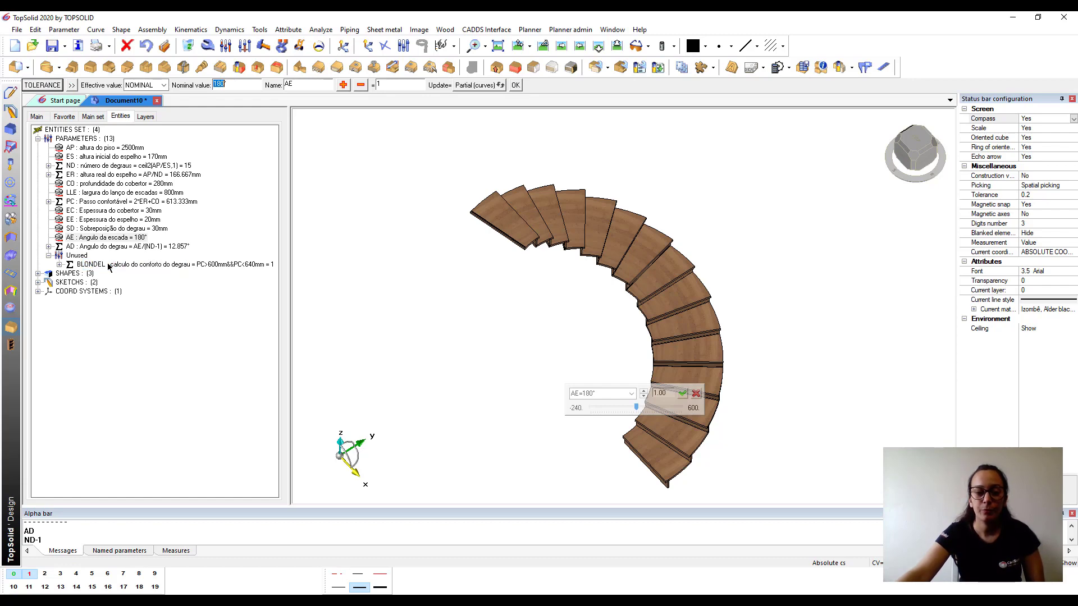
pyautogui.write('360')
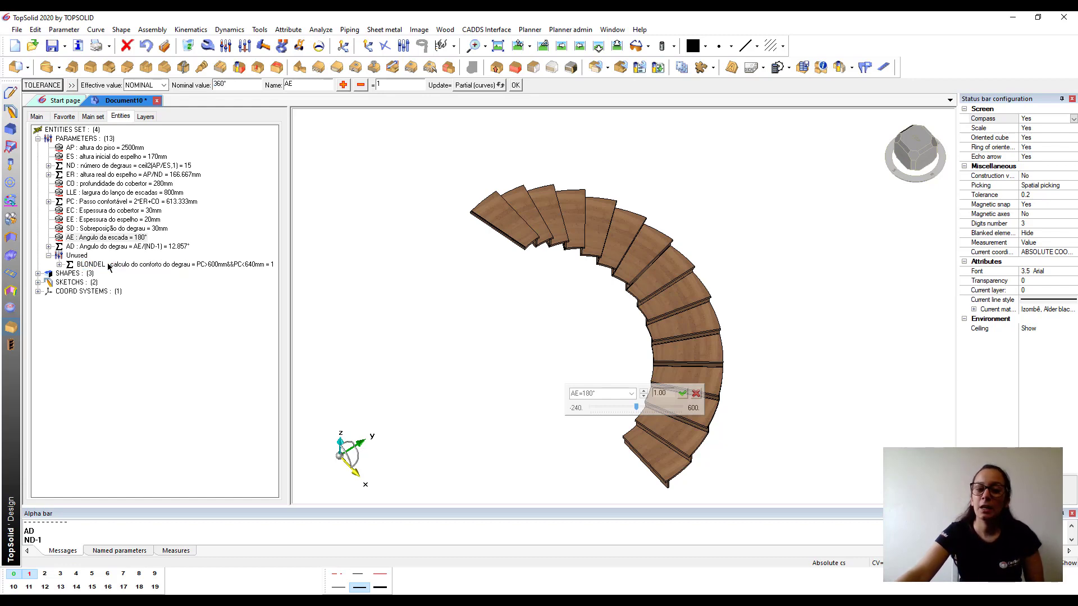
pyautogui.press('Return')
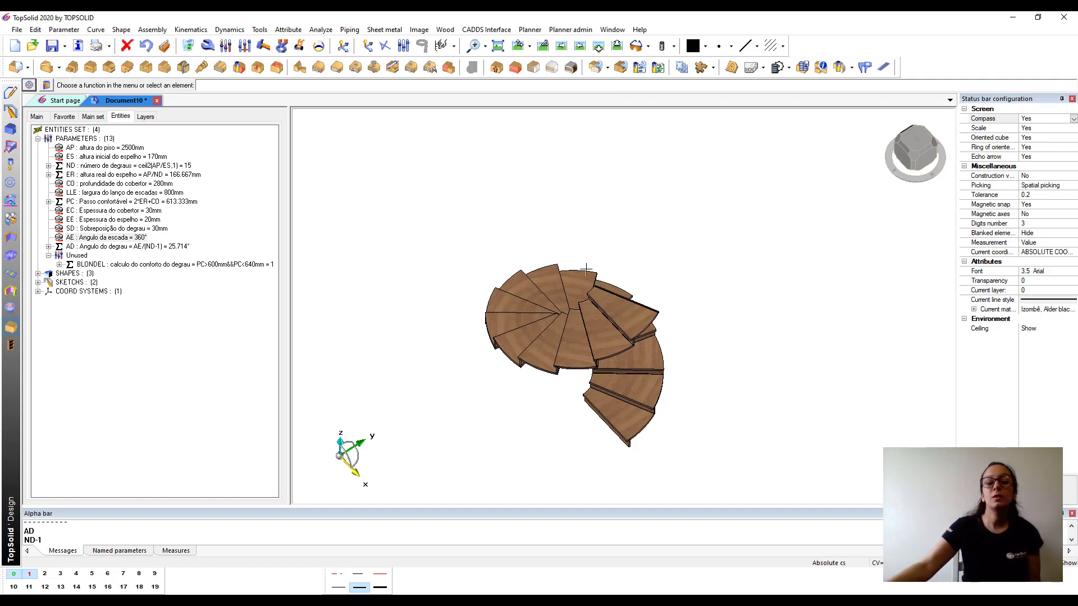
pyautogui.moveTo(585, 270); pyautogui.dragTo(682, 376, button='middle')
# - Set the staircase angle parameter AE to 45° and bring the staircase back into view
pyautogui.rightClick(146, 237)
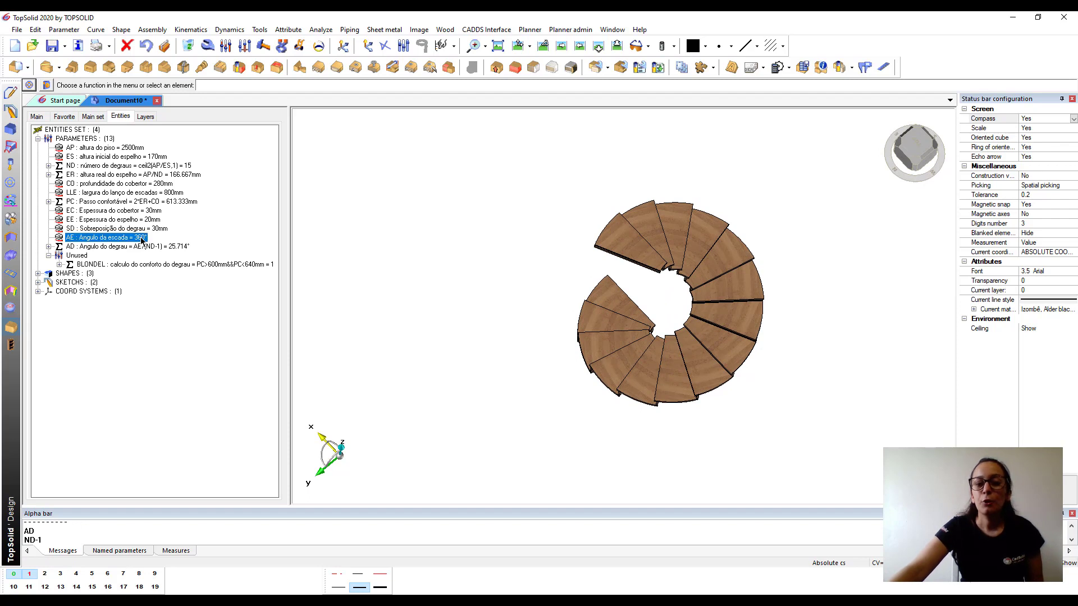
pyautogui.click(167, 264)
pyautogui.write('45')
pyautogui.press('Return')
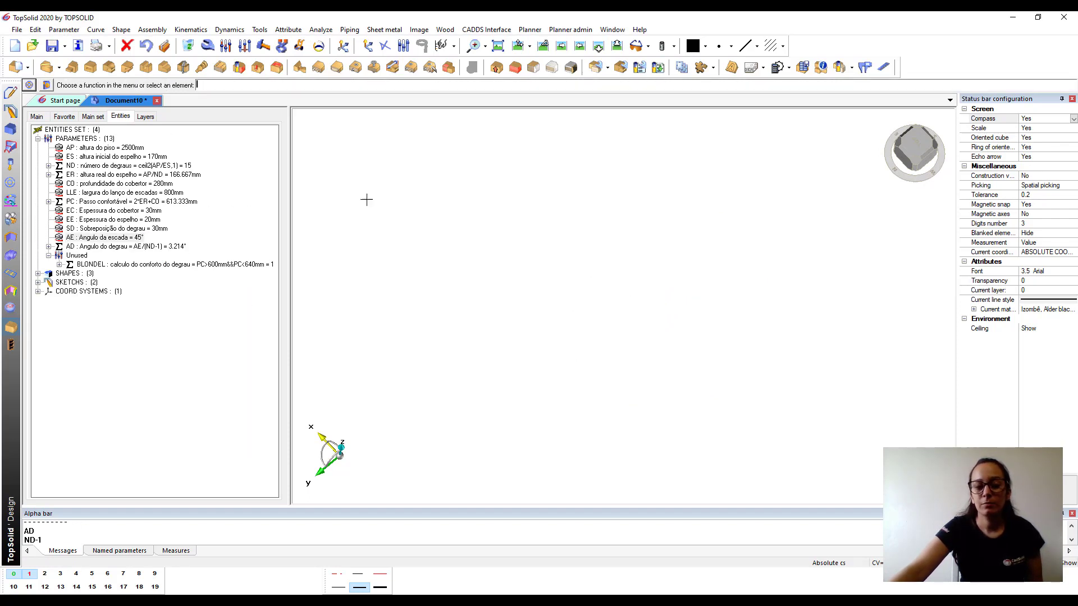
pyautogui.moveTo(472, 219); pyautogui.dragTo(651, 171, button='middle')
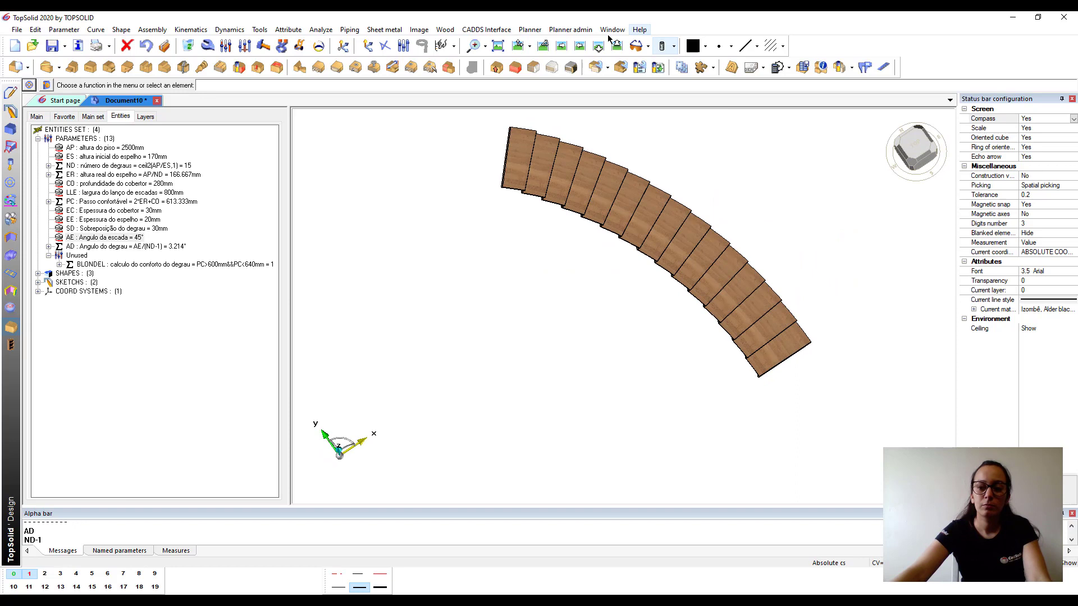
# - Switch to the top view and set the staircase angle parameter AE to 90°
pyautogui.click(529, 46)
pyautogui.click(592, 156)
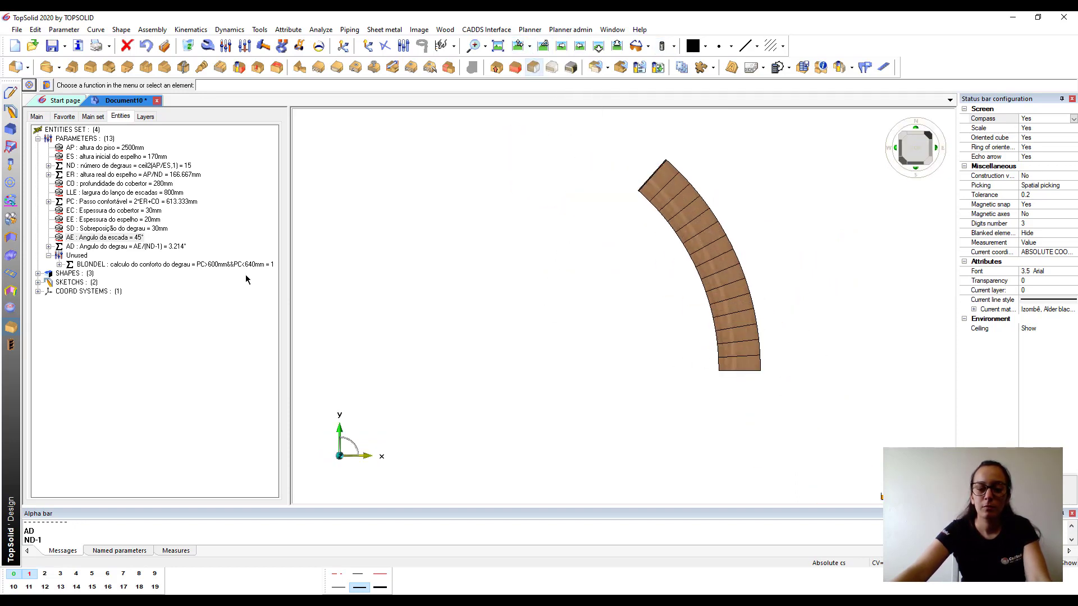
pyautogui.rightClick(140, 238)
pyautogui.click(174, 264)
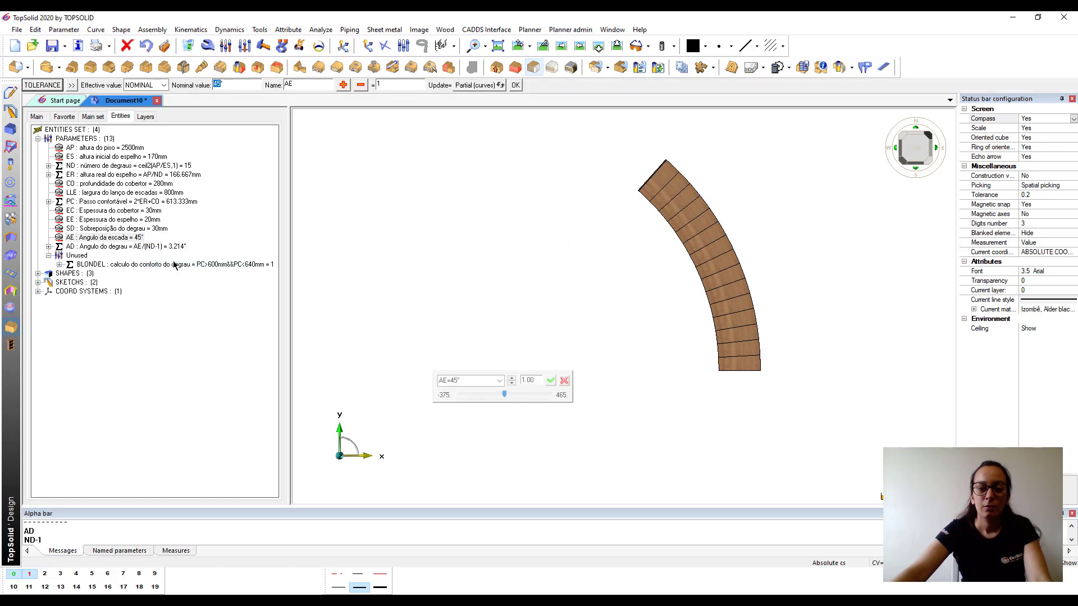
pyautogui.write('90')
pyautogui.press('Return')
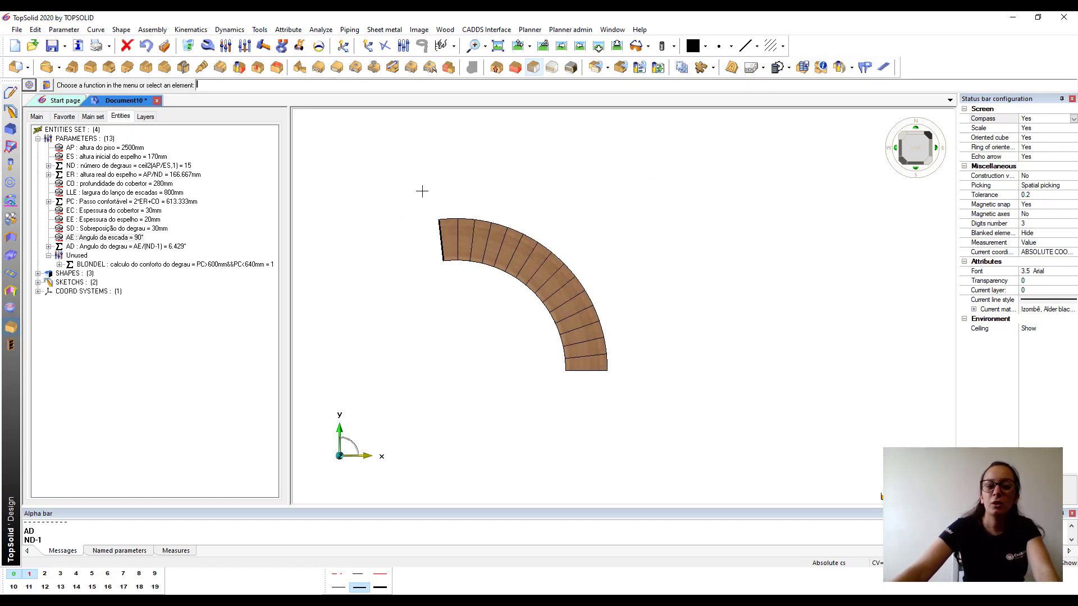
pyautogui.moveTo(477, 233); pyautogui.dragTo(478, 206, button='middle')
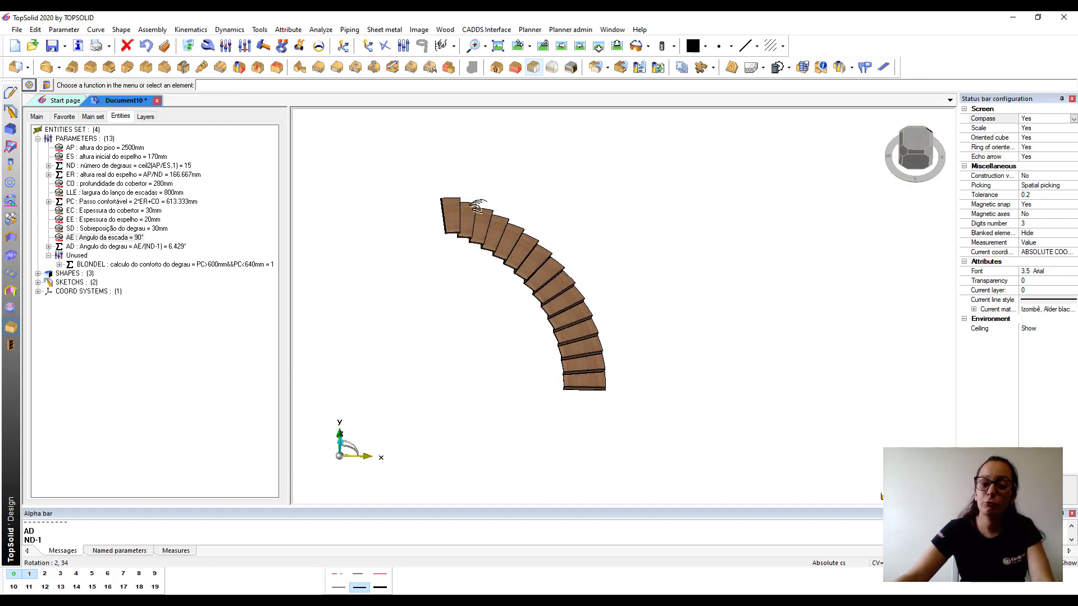
pyautogui.click(84, 247)
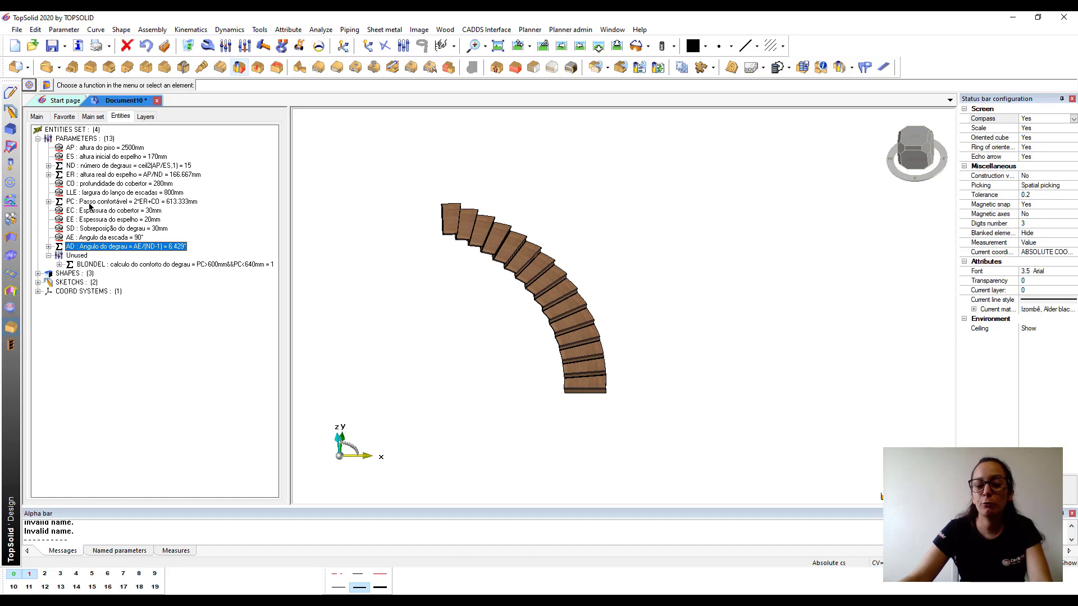
# - Set the floor height parameter AP to 1500 mm and inspect the updated staircase up close and from above
pyautogui.click(89, 148)
pyautogui.rightClick(88, 148)
pyautogui.click(112, 180)
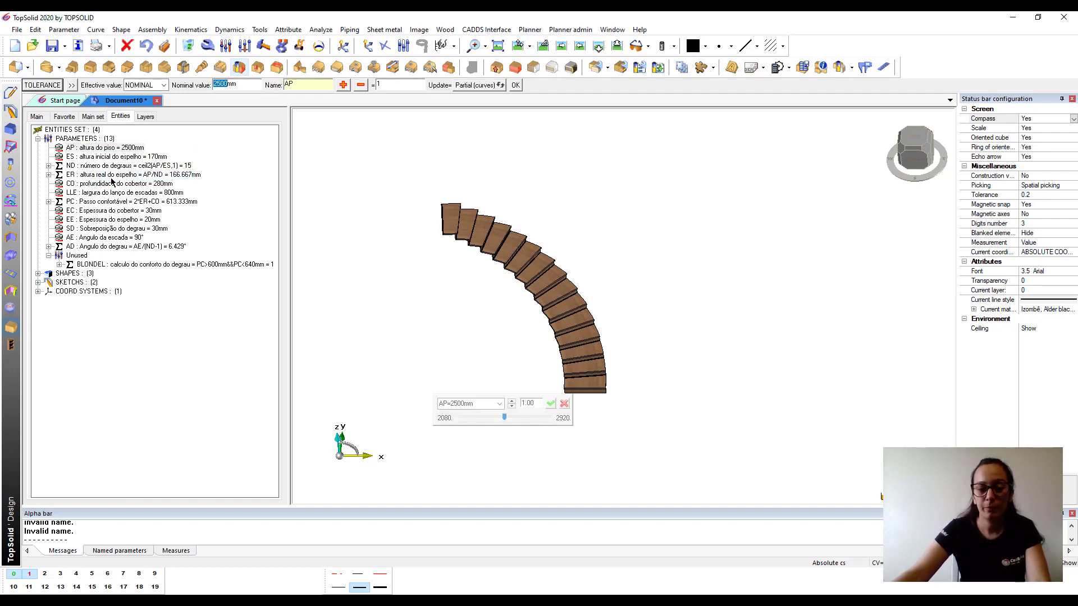
pyautogui.write('3000')
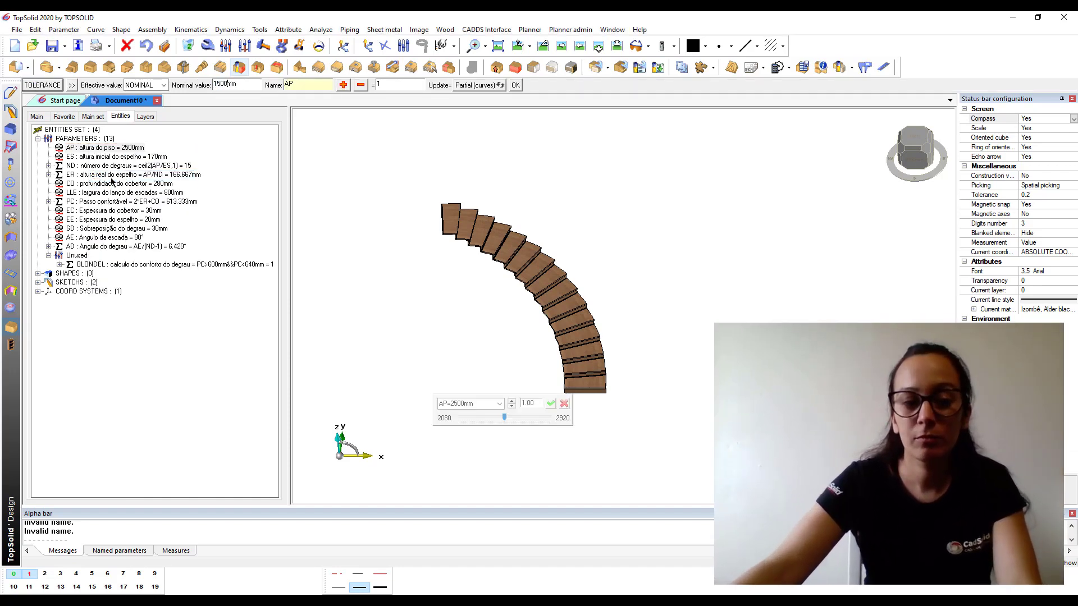
pyautogui.press('Return')
pyautogui.scroll(8, 469, 334)
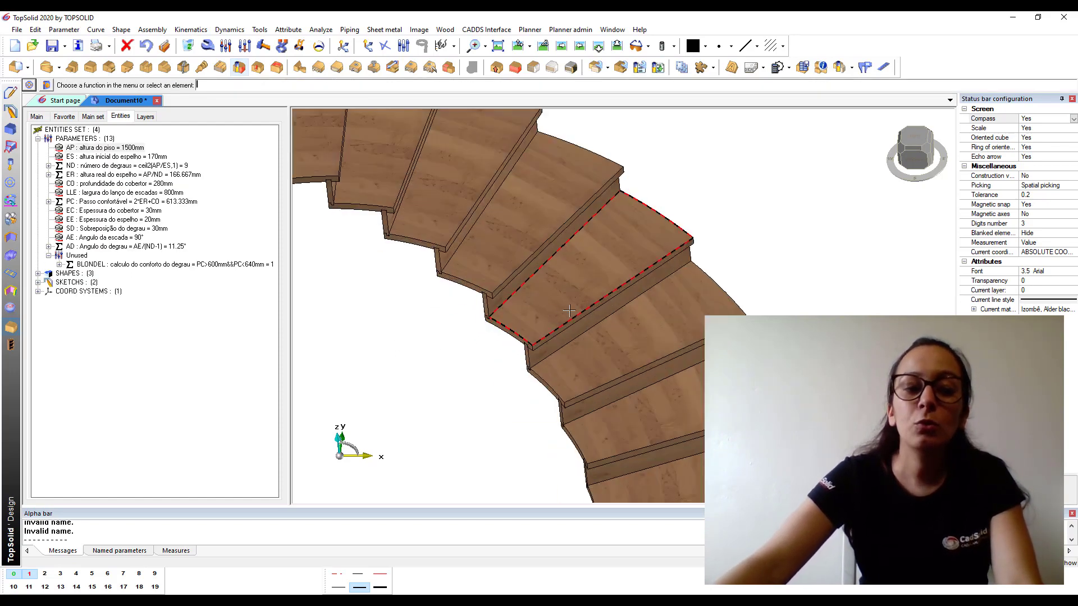
pyautogui.scroll(-4, 569, 310)
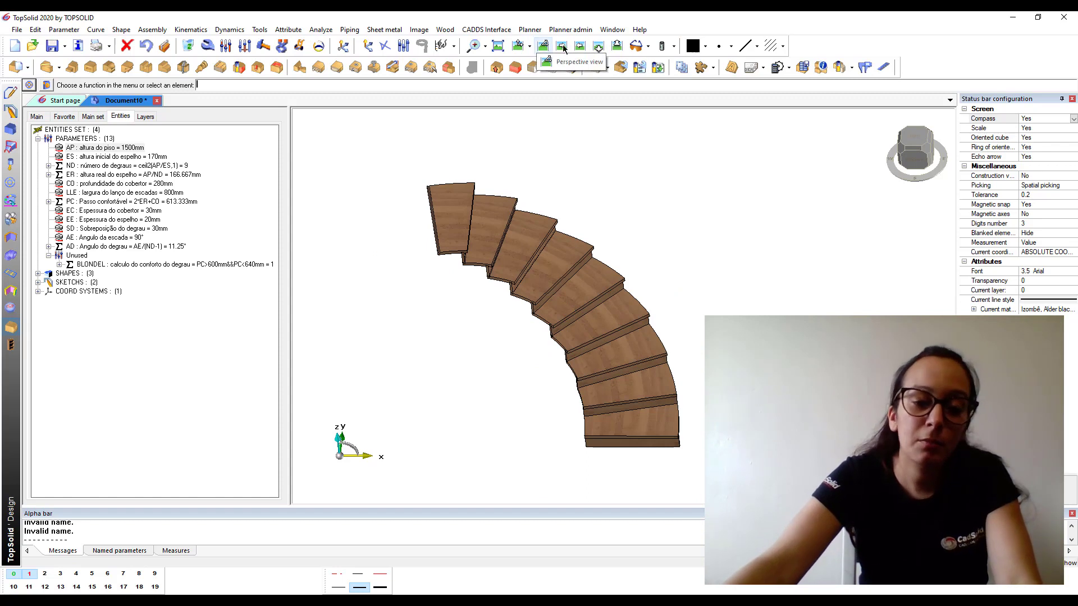
pyautogui.click(530, 47)
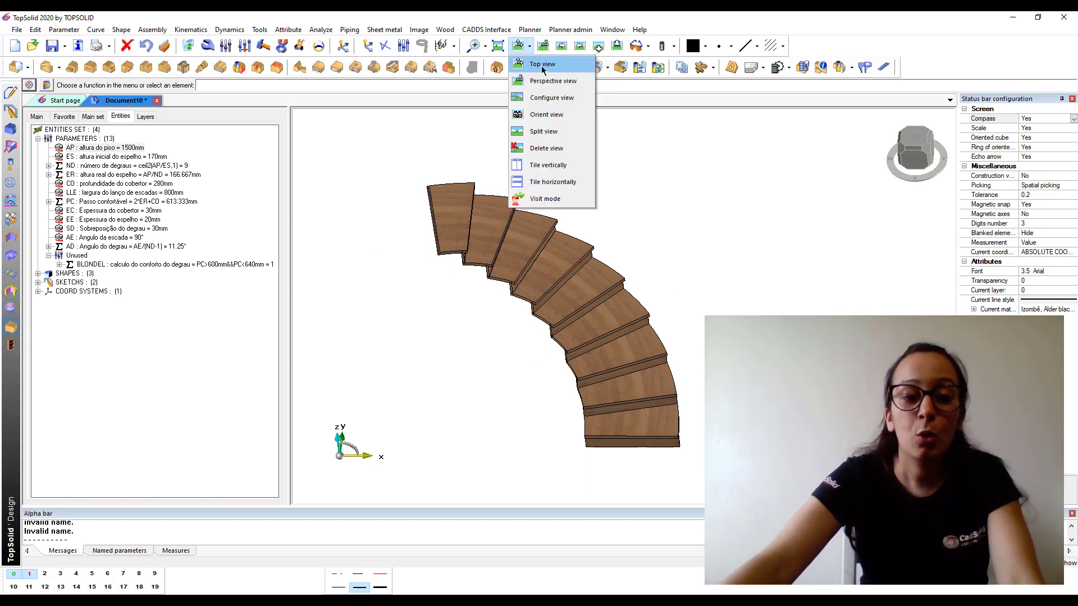
pyautogui.click(537, 66)
pyautogui.scroll(-5, 738, 256)
pyautogui.scroll(3, 652, 280)
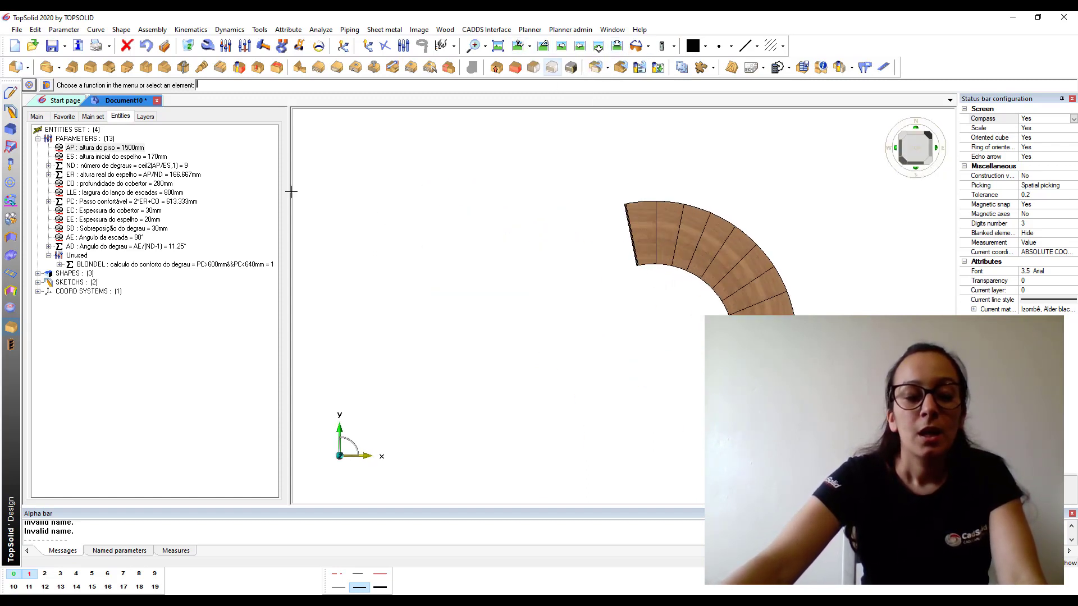
# - Set the floor height parameter AP to 2500 mm and check the whole staircase
pyautogui.rightClick(132, 149)
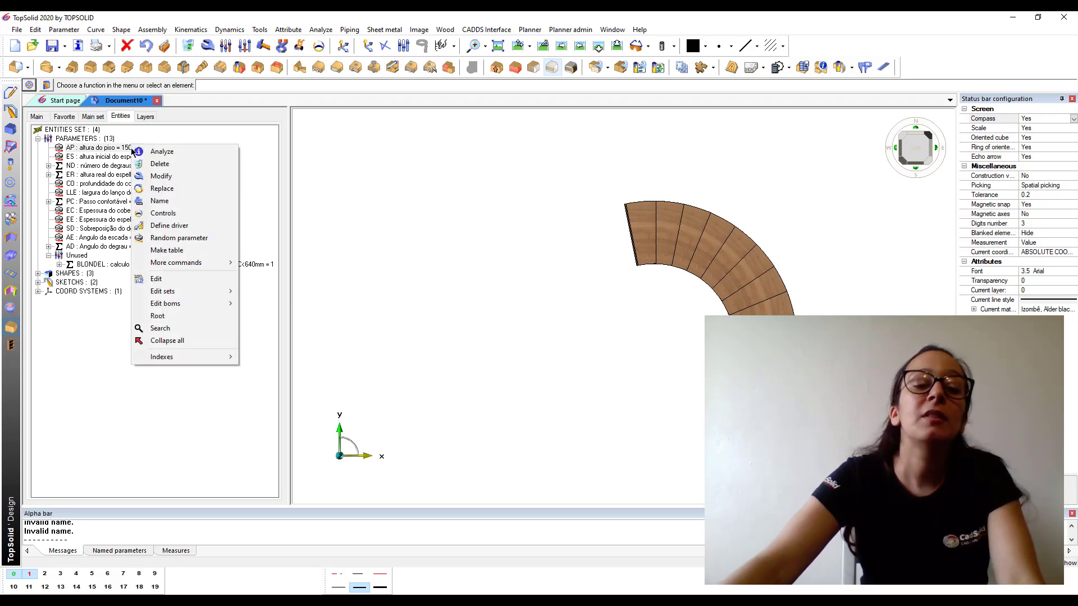
pyautogui.click(122, 148)
pyautogui.rightClick(121, 148)
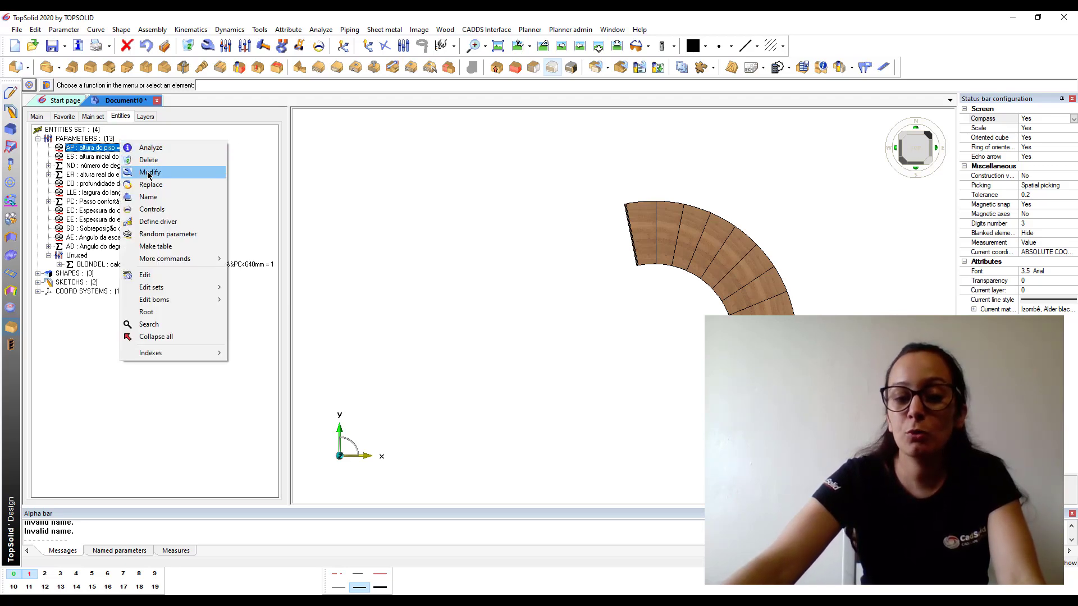
pyautogui.click(149, 172)
pyautogui.write('2500mm')
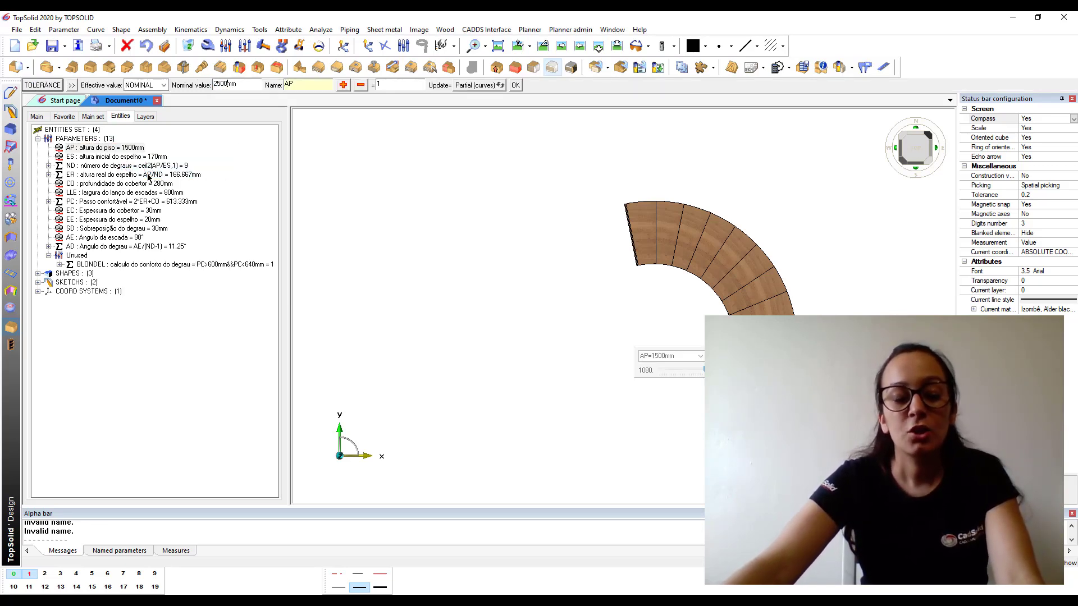
pyautogui.press('Return')
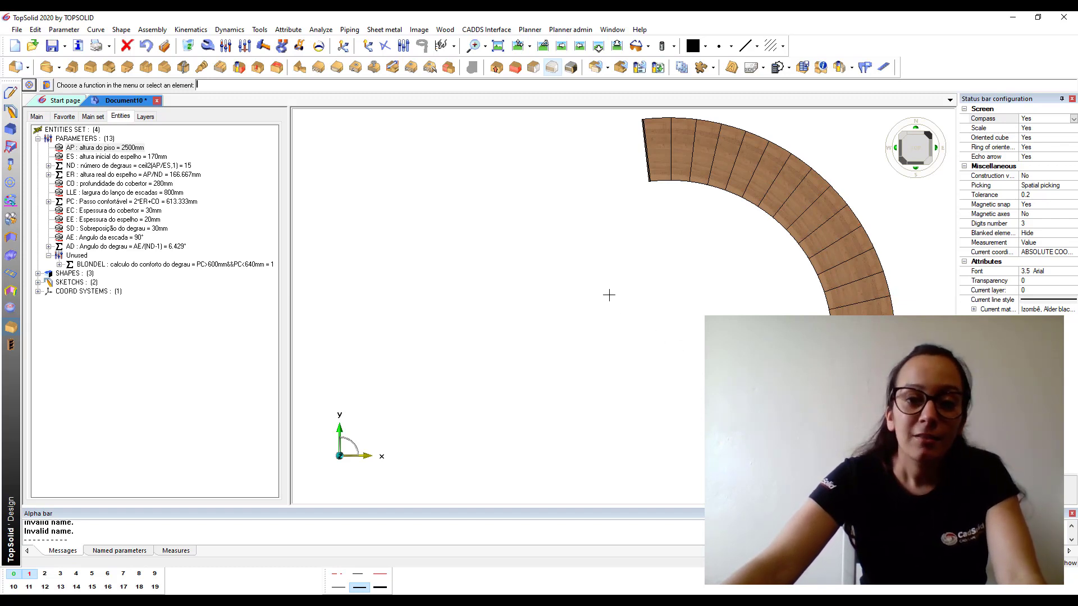
pyautogui.scroll(-1, 878, 154)
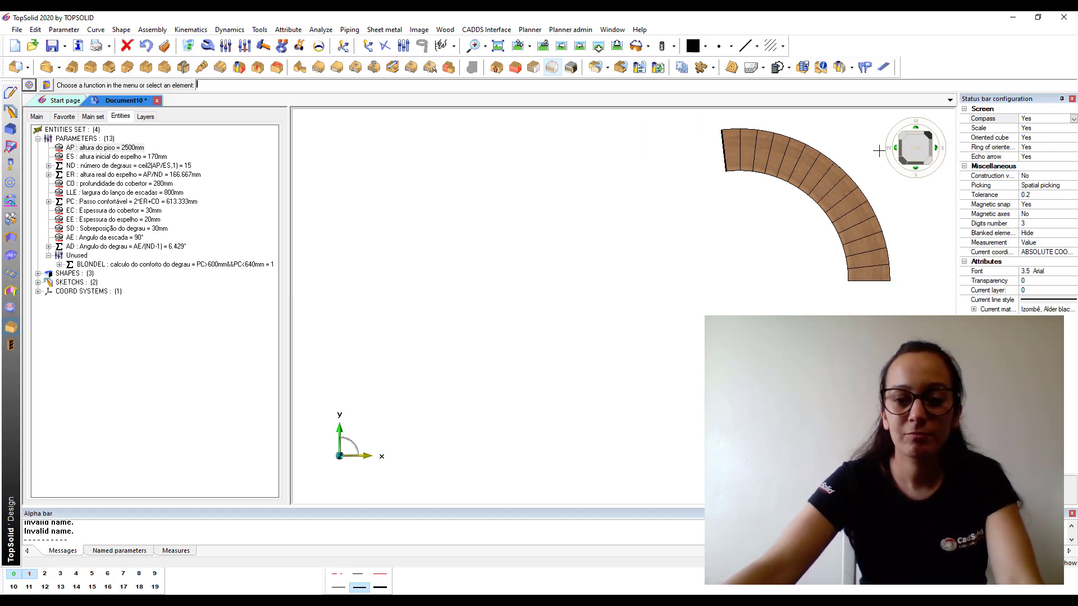
pyautogui.scroll(2, 877, 152)
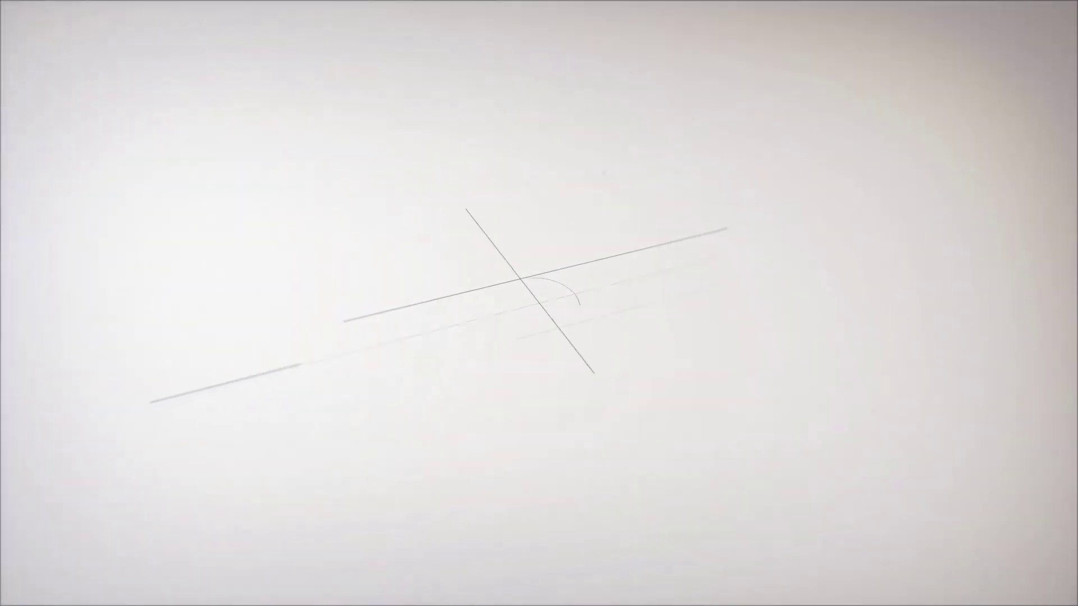